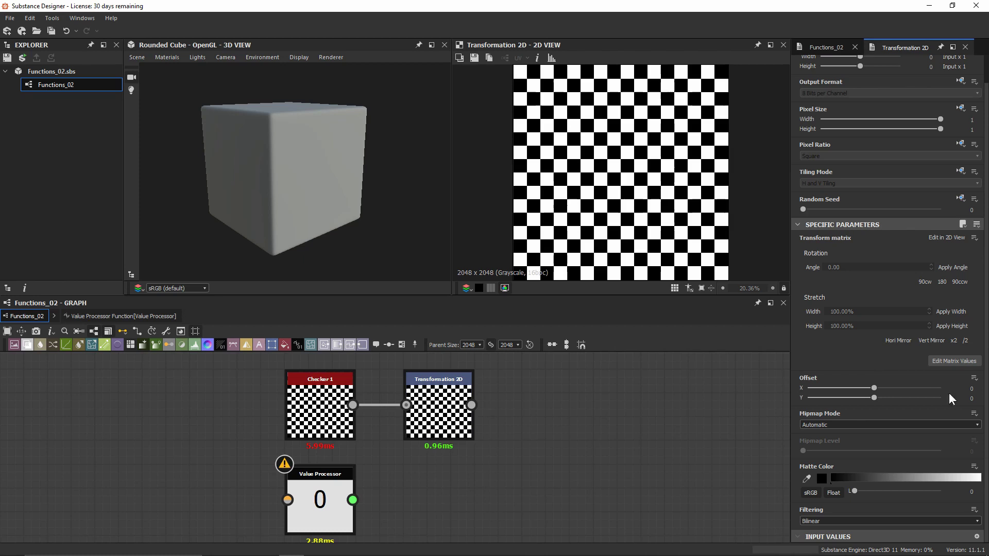
- Add a Float2 input value to the Transformation 2D node and connect the Value Processor's output to it
left_click(977, 539)
scroll(931, 486, "down", 1)
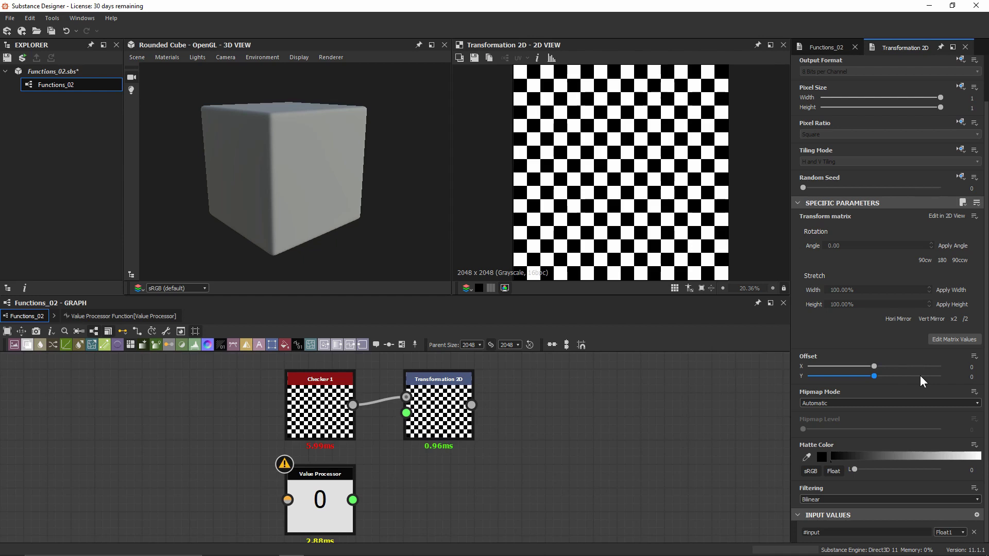
left_click(960, 532)
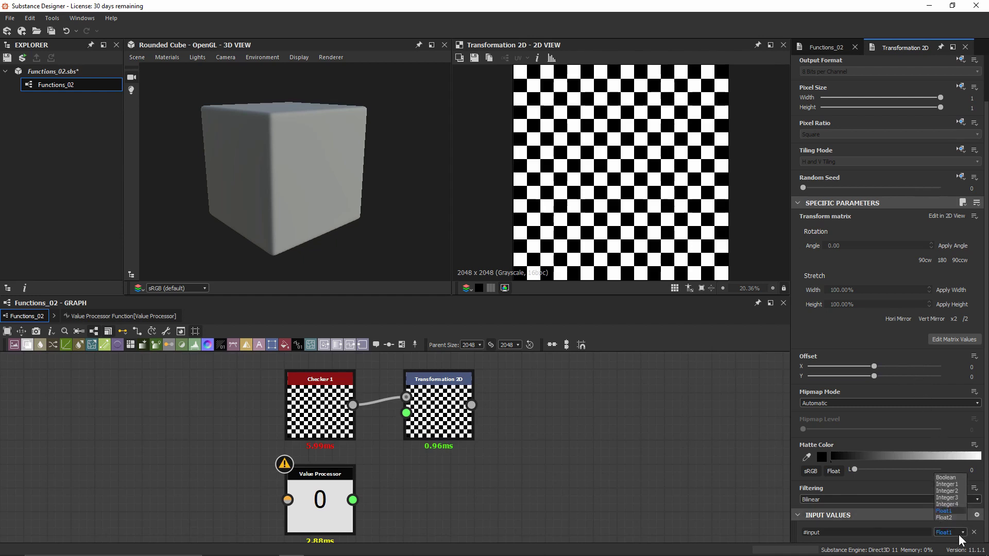
left_click(954, 509)
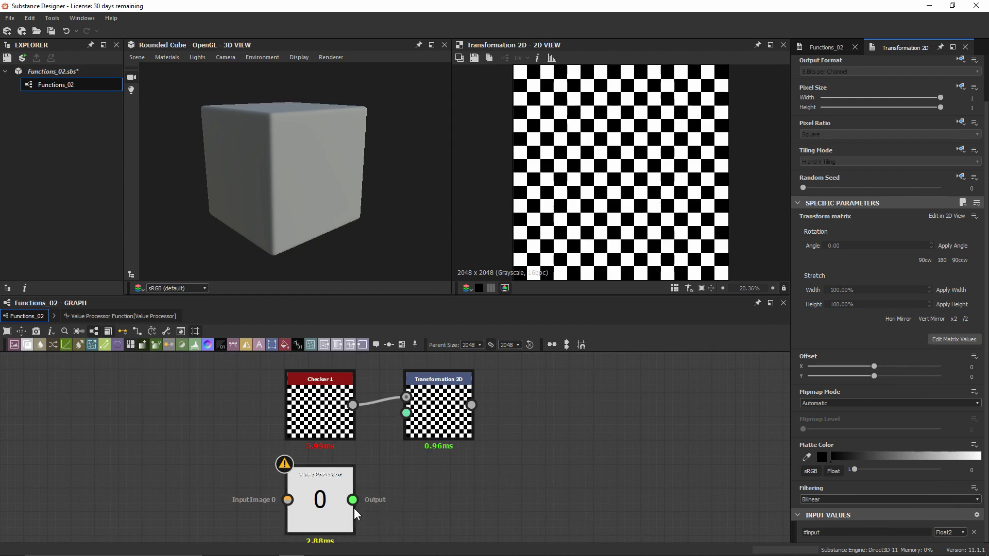
left_click_drag(353, 500, 407, 413)
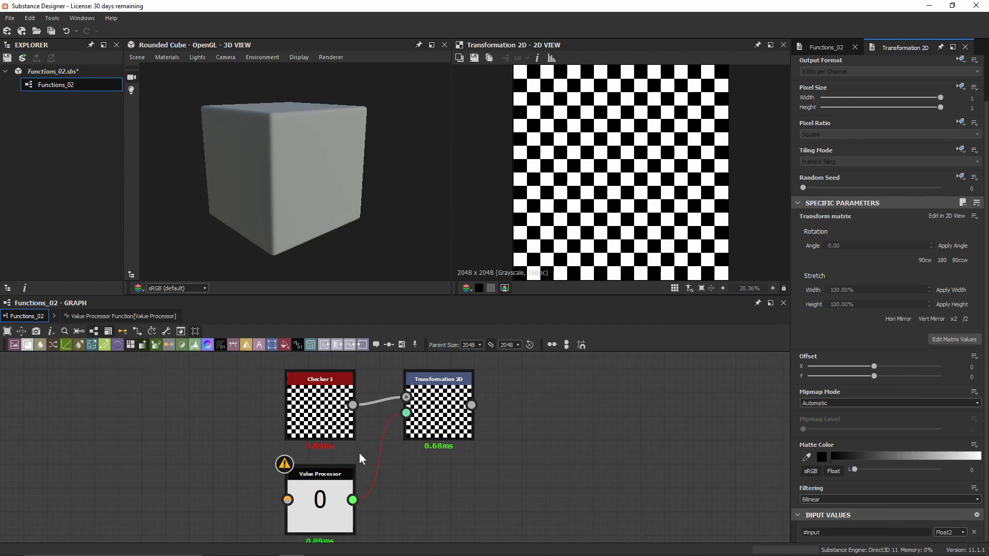
- Open the Value Processor's function and add a Vector Float2 node beside the two Float nodes
left_click(336, 503)
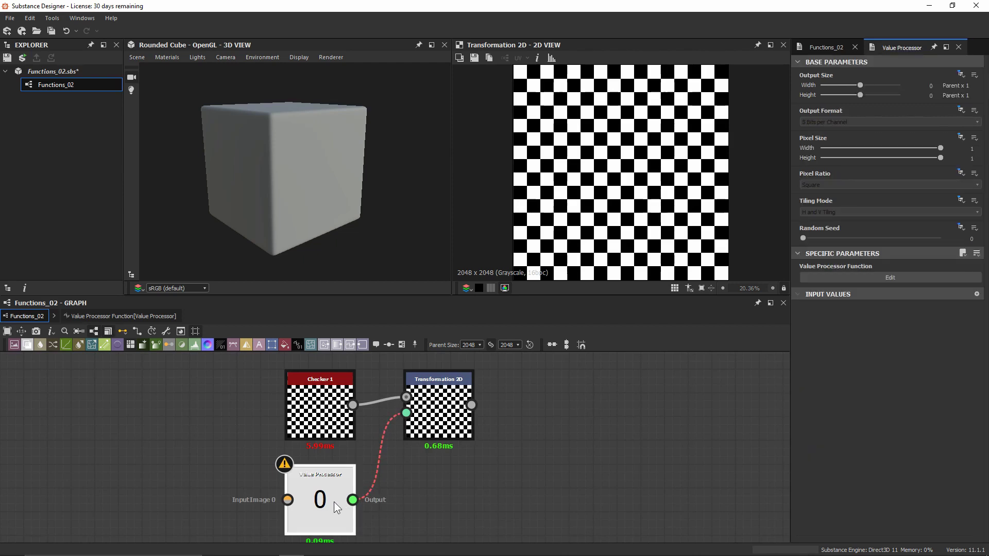
left_click(834, 280)
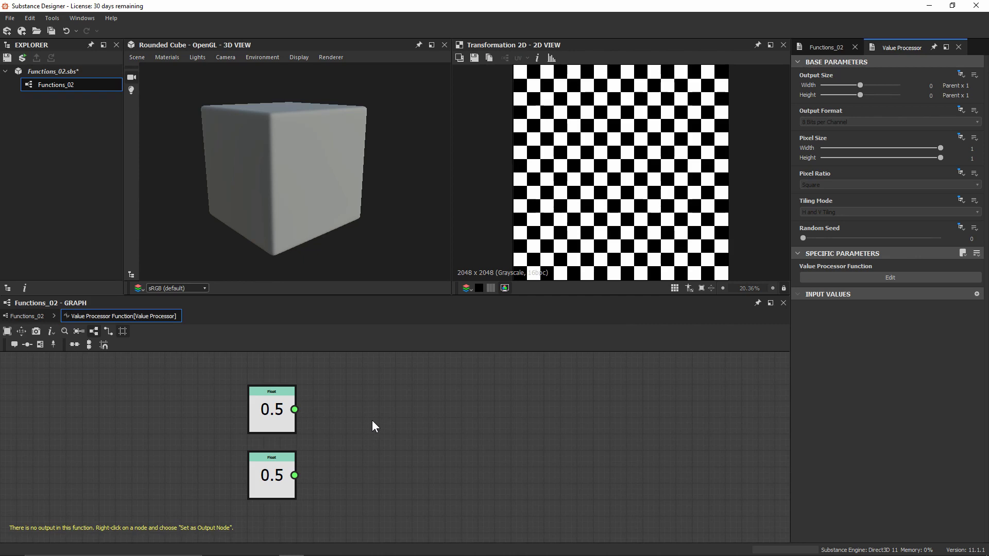
key("space")
type("vect")
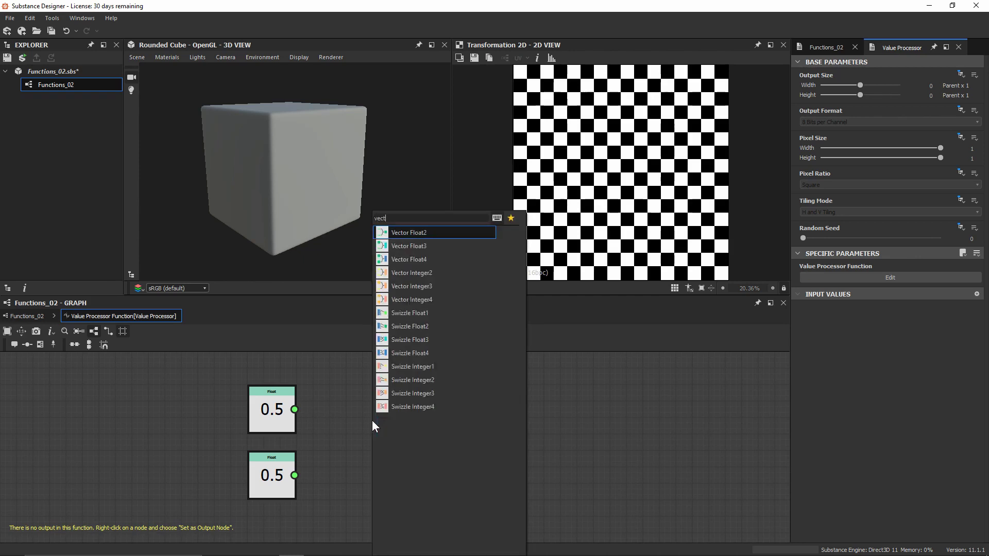
left_click(446, 230)
scroll(389, 446, "up", 1)
middle_click_drag(389, 446, 433, 454)
left_click(435, 439)
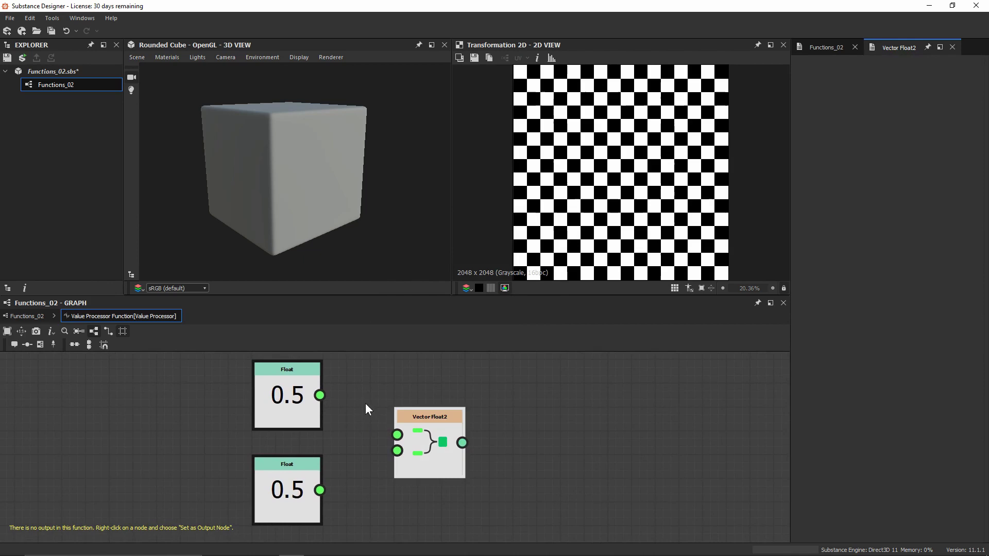
- Connect the upper Float to In and the lower Float to Last on Vector Float2, and set it as the output node
left_click_drag(330, 391, 397, 435)
left_click_drag(320, 490, 397, 451)
left_click(438, 426)
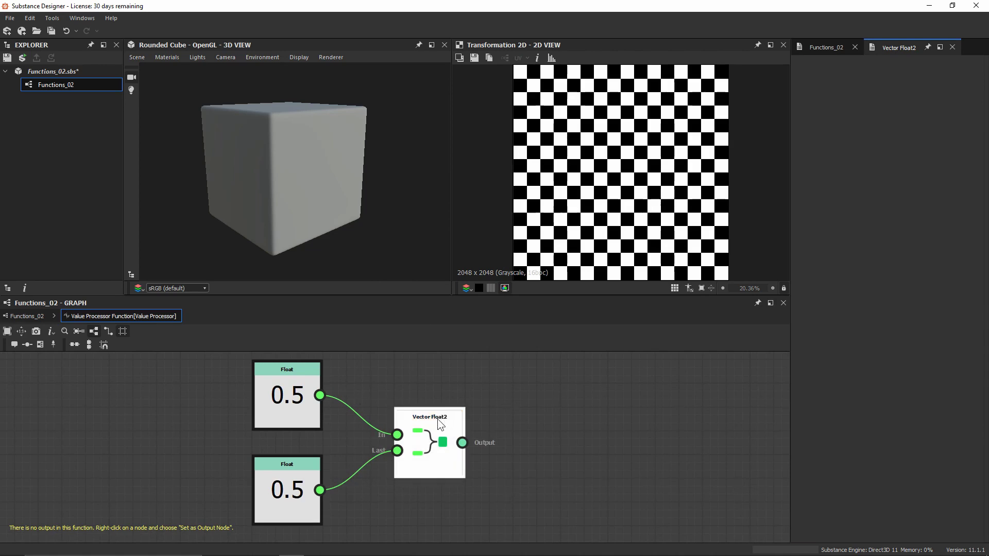
right_click(437, 426)
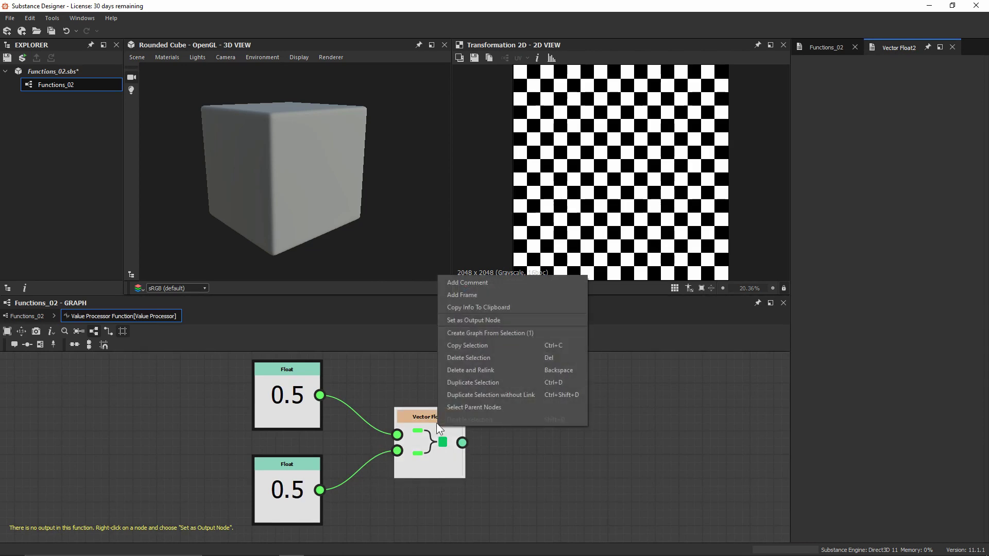
left_click(452, 321)
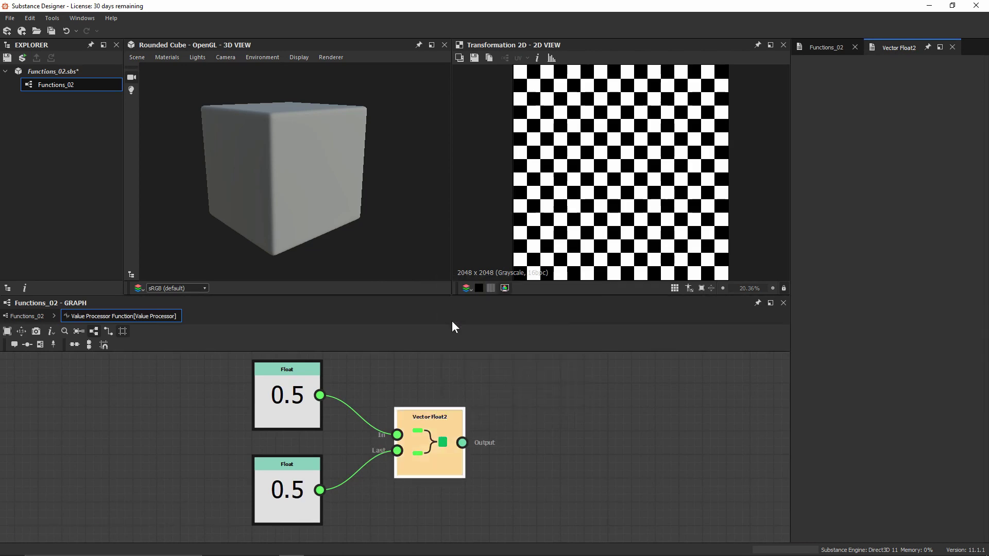
- Return to the Functions_02 graph and drive the Transformation 2D node's Offset with its #input value
left_click(30, 316)
middle_click_drag(412, 485, 428, 477)
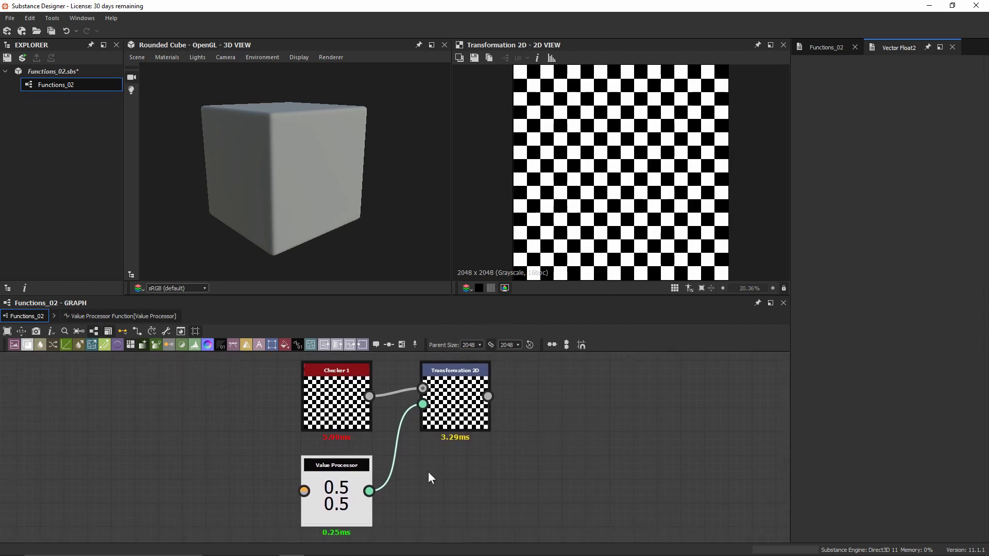
double_click(354, 499)
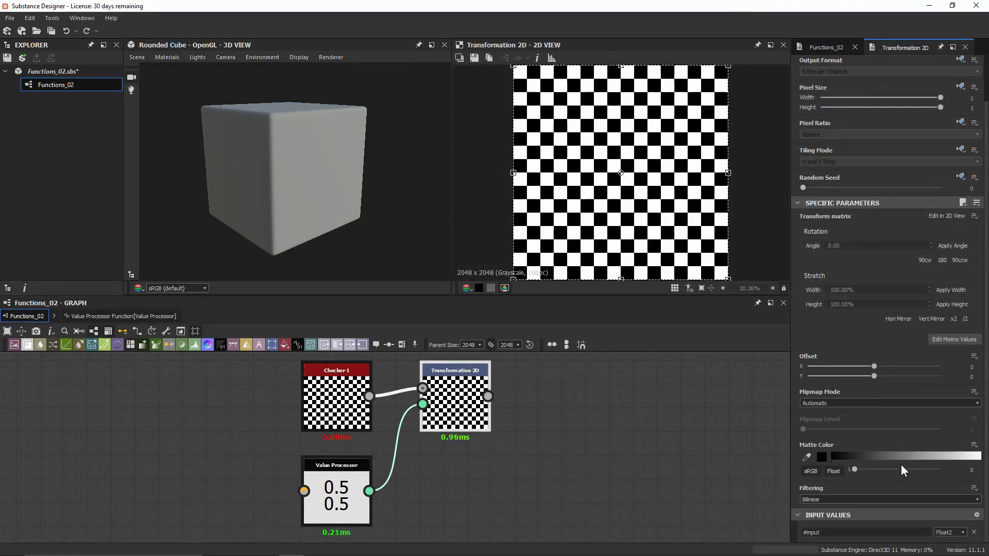
left_click(974, 357)
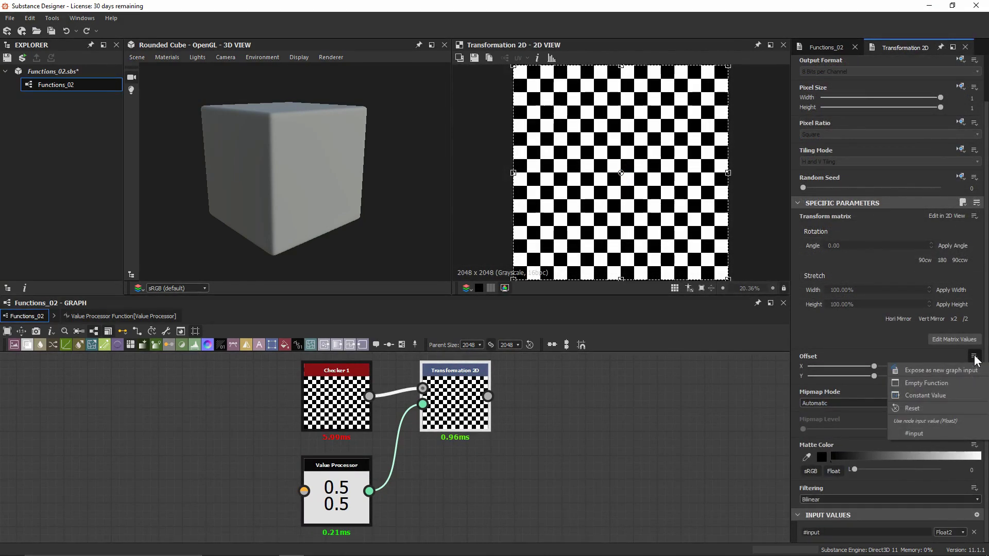
left_click(914, 434)
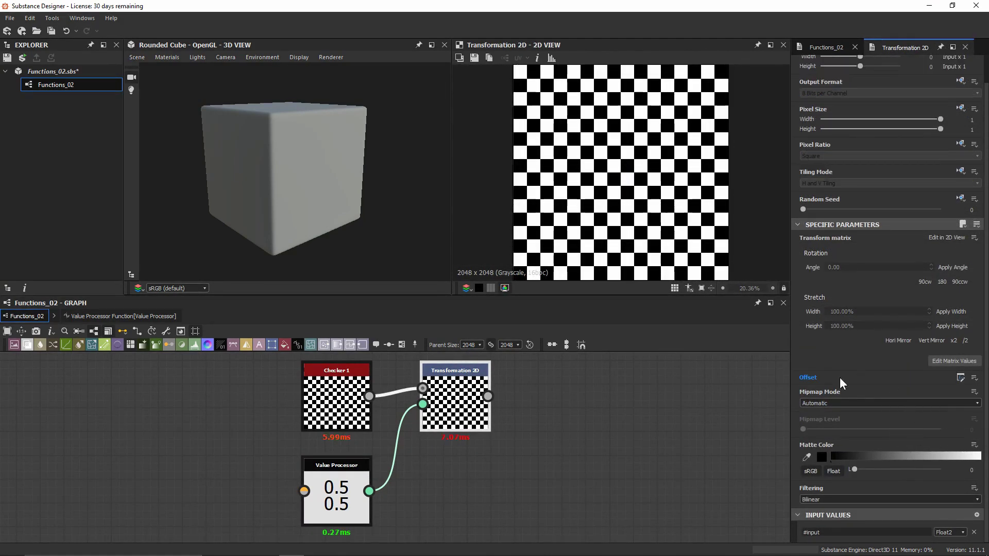
- In the Value Processor function, try out the offset by lowering the upper Float to about 0.358 and reducing the lower Float
left_click(70, 317)
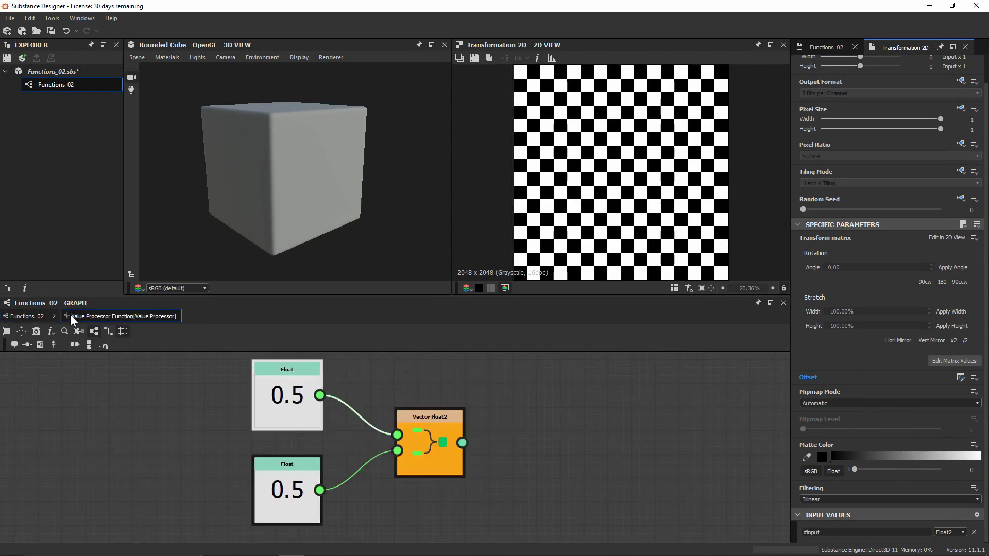
left_click(270, 405)
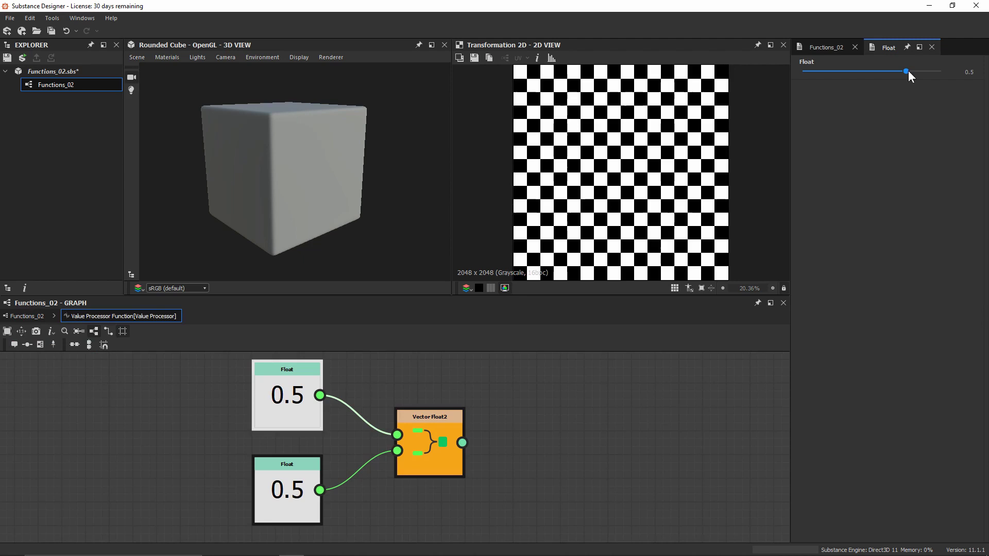
left_click_drag(908, 70, 896, 69)
left_click(319, 499)
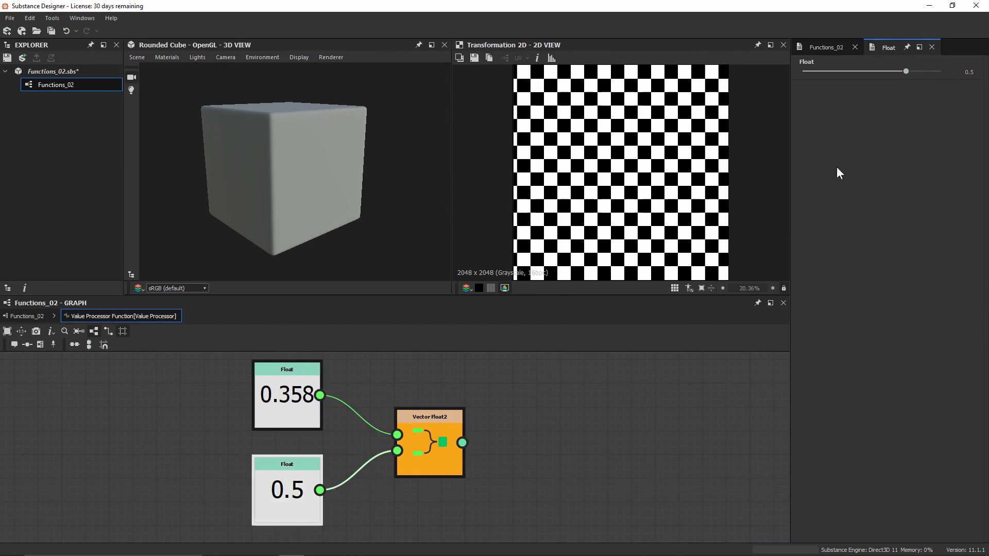
left_click_drag(910, 70, 879, 70)
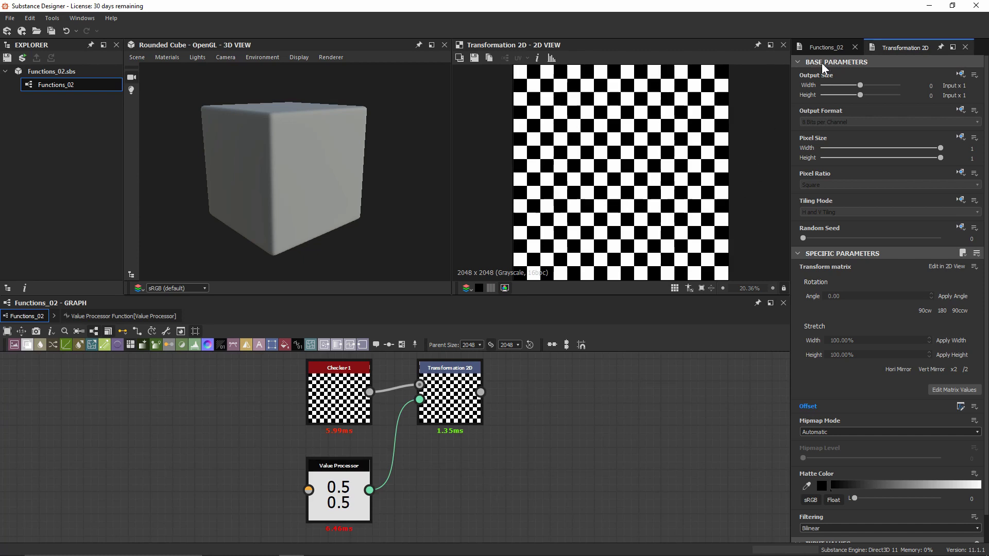
- Add an input parameter to the Functions_02 graph and set its type to Float2
left_click(831, 47)
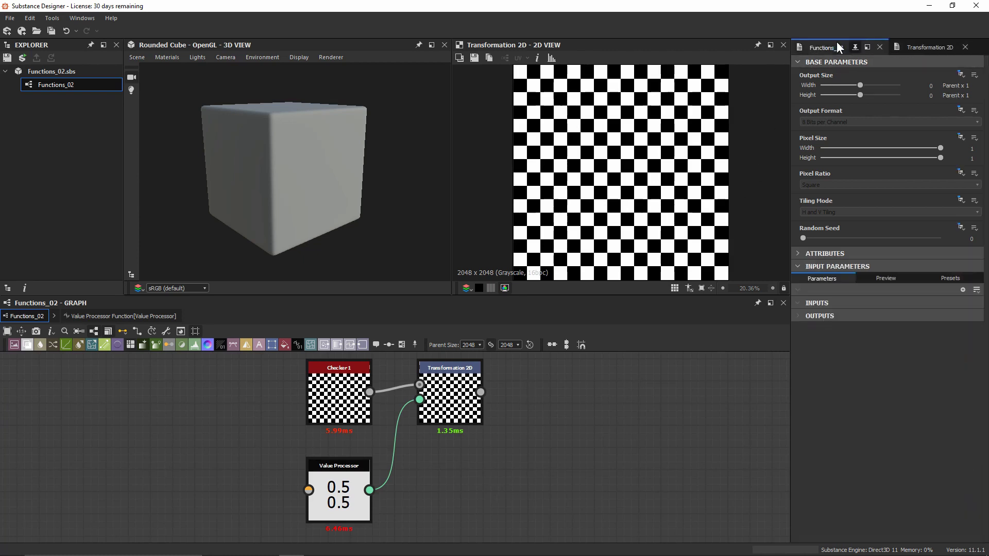
left_click(962, 290)
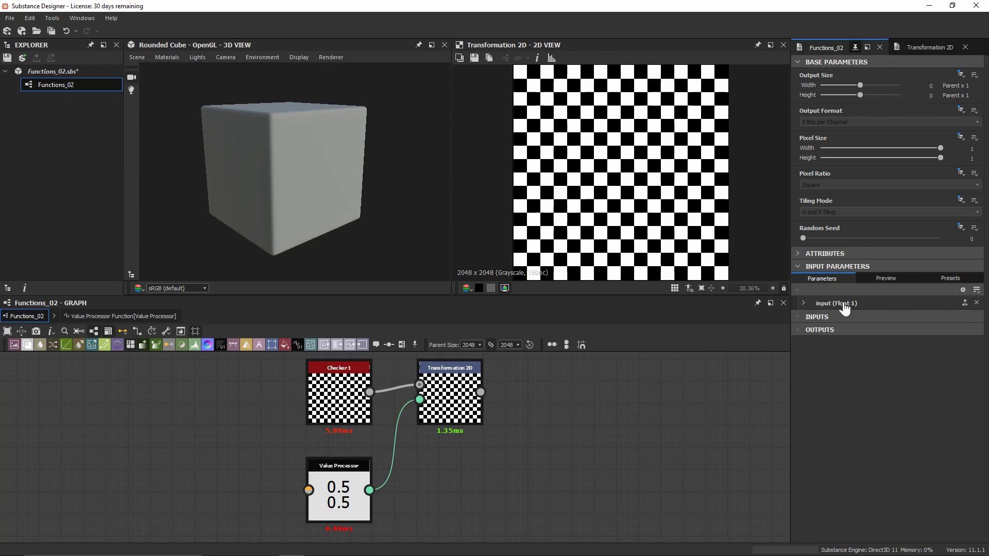
left_click(805, 302)
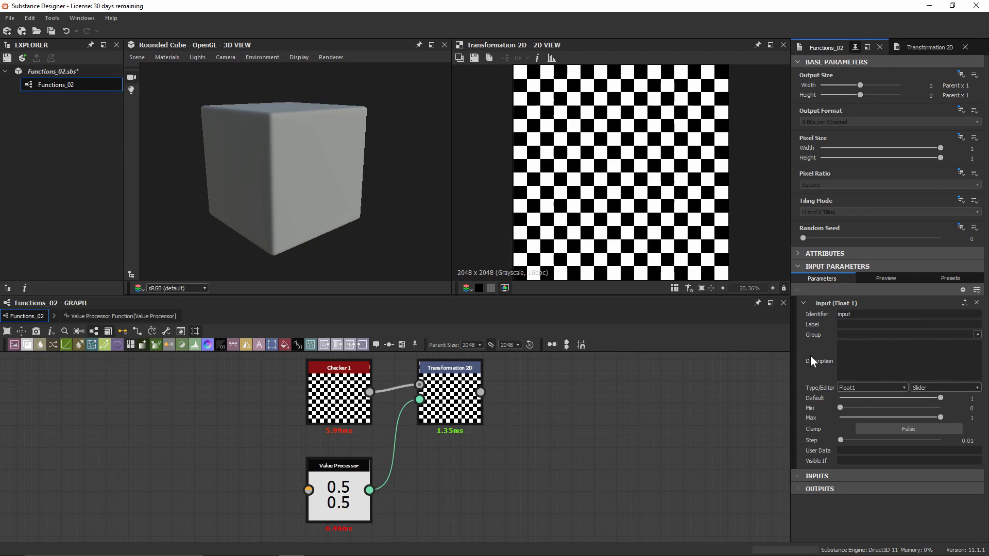
left_click(871, 388)
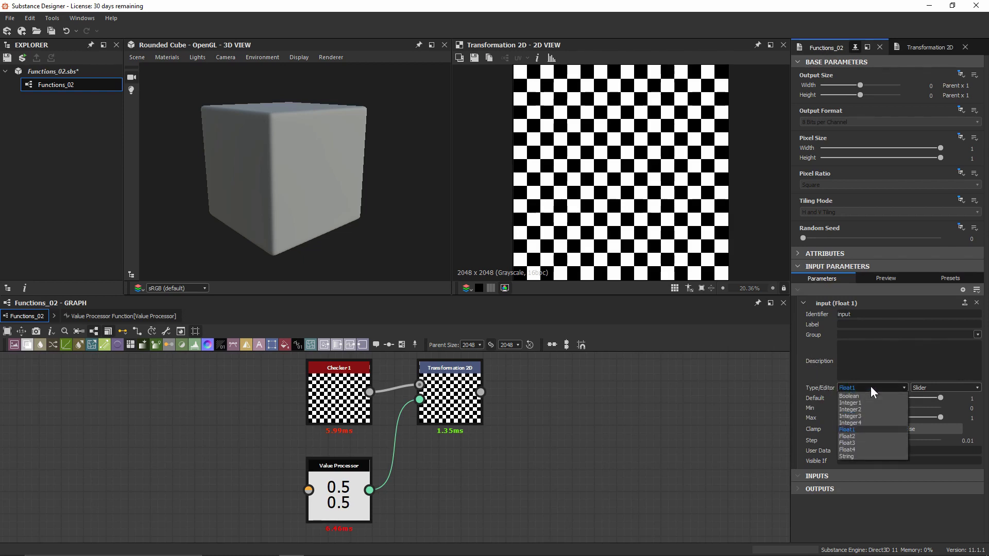
left_click(870, 437)
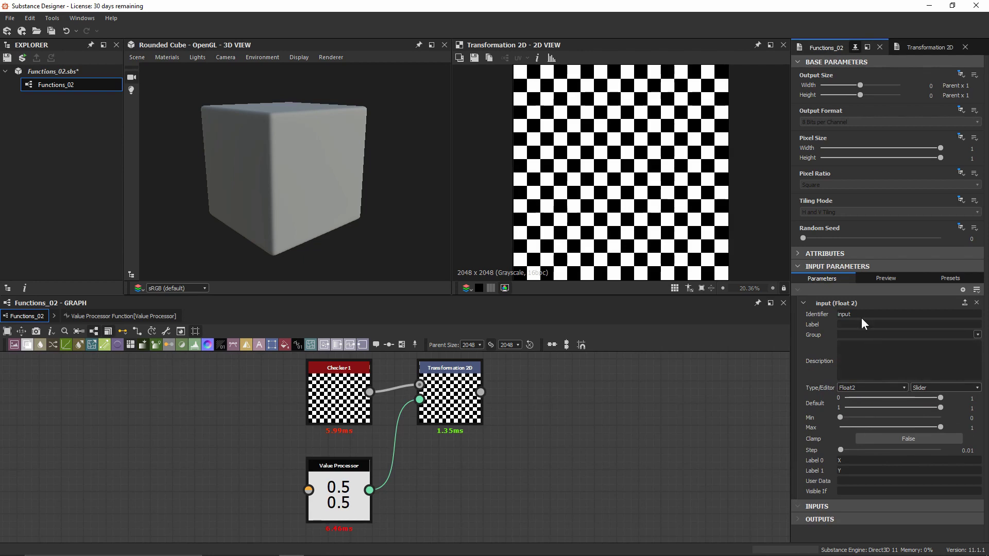
- Set the new input parameter's identifier to my_offset and its label to Offset
type("my_offset")
key("Tab")
type("Offset")
key("Return")
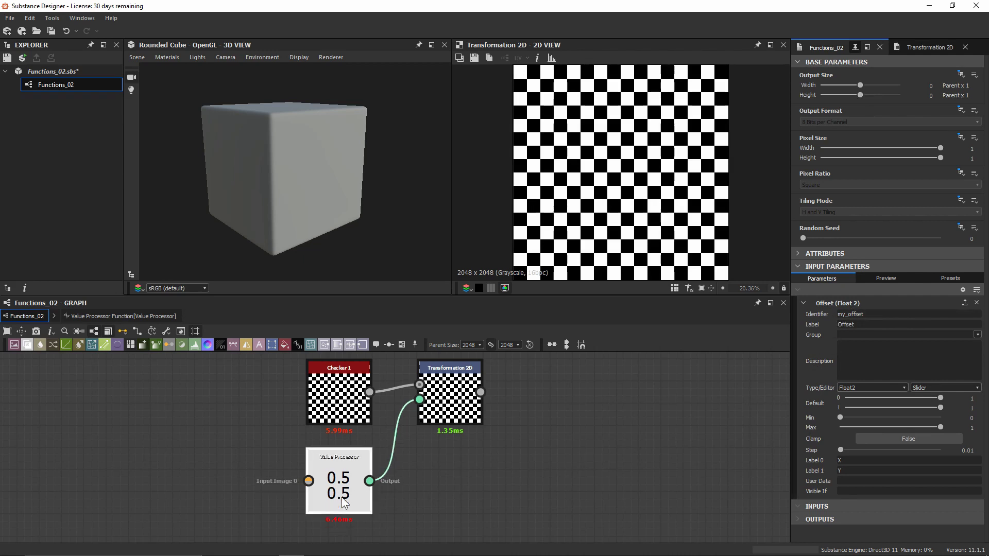
- Add a Get Float2 node to the Value Processor function and have it read the my_offset variable
left_click(133, 317)
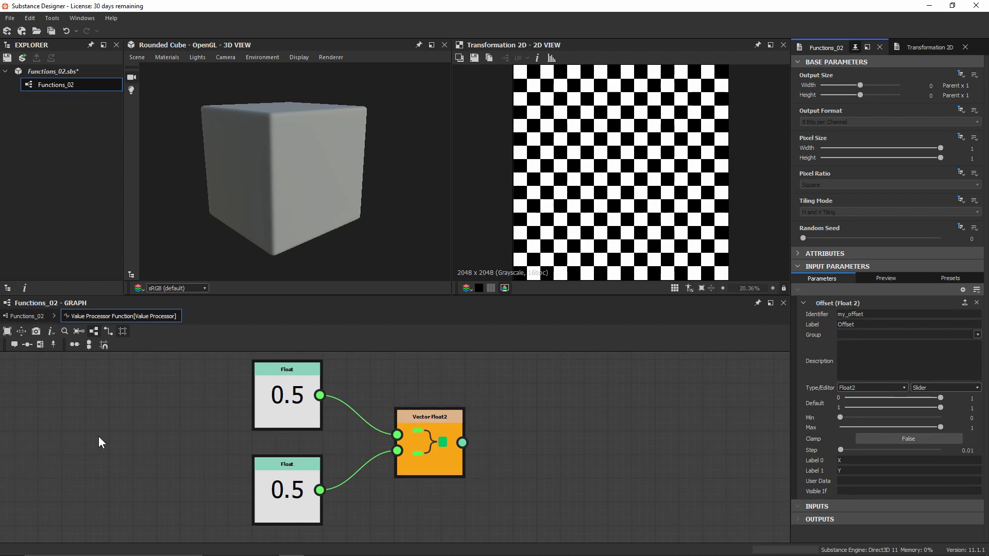
middle_click_drag(101, 442, 323, 439)
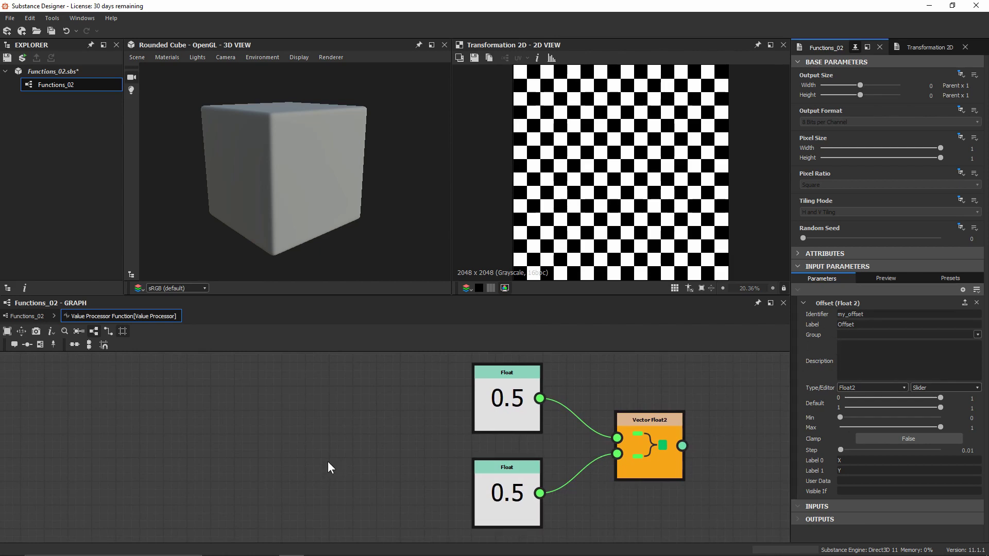
key("space")
type("get")
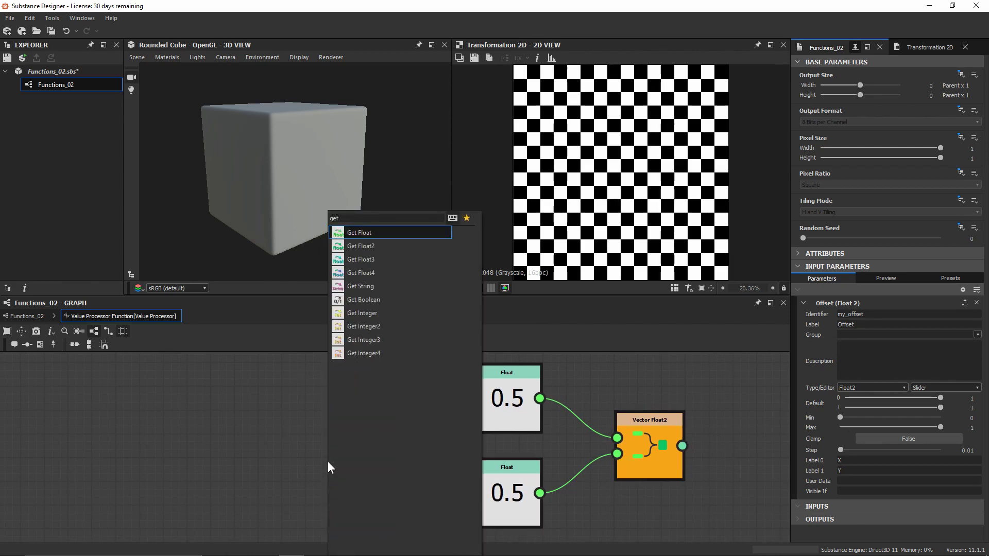
key("Down")
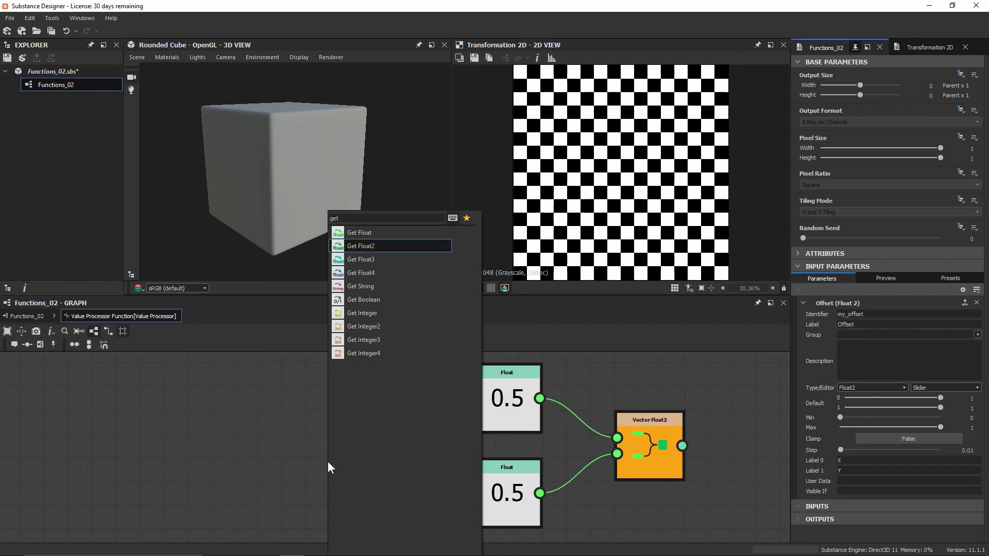
key("Return")
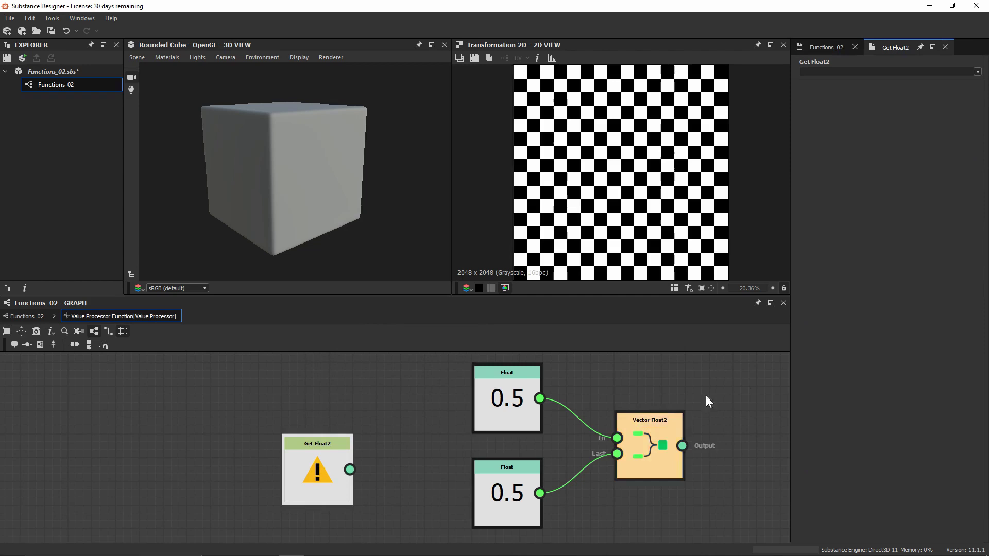
left_click(977, 71)
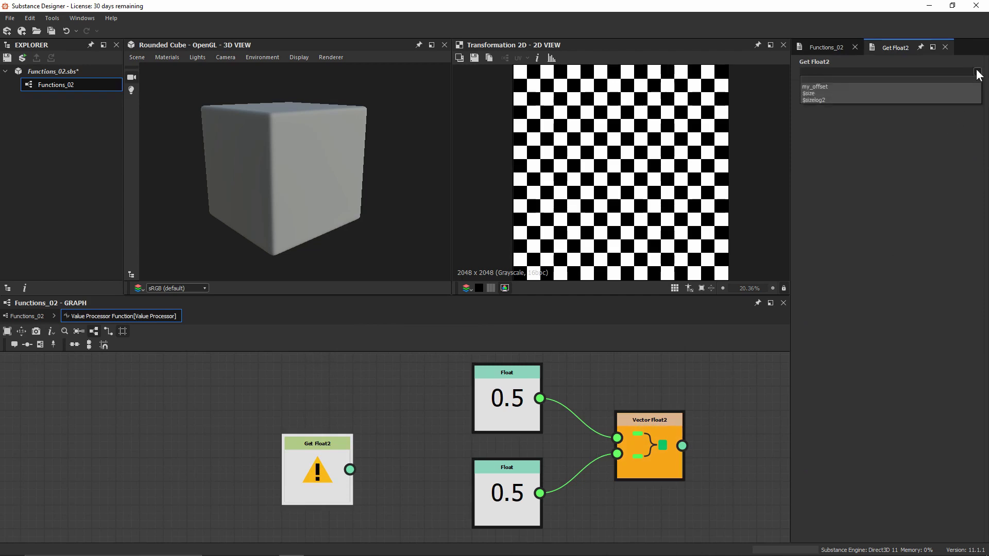
left_click(852, 87)
- Delete the lower Float node and move the remaining Float directly above the Get Float2 node
left_click(525, 479)
key("Delete")
scroll(510, 465, "down", 1)
left_click_drag(510, 438, 353, 377)
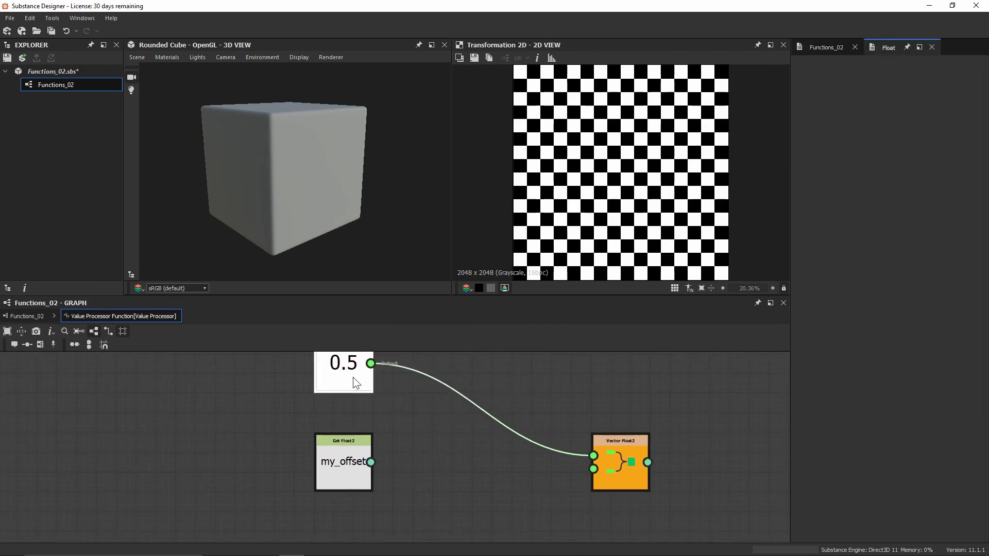
- Add a Swizzle Float1 node between the my_offset Get Float2 node and the Vector Float2 node
left_click(360, 485)
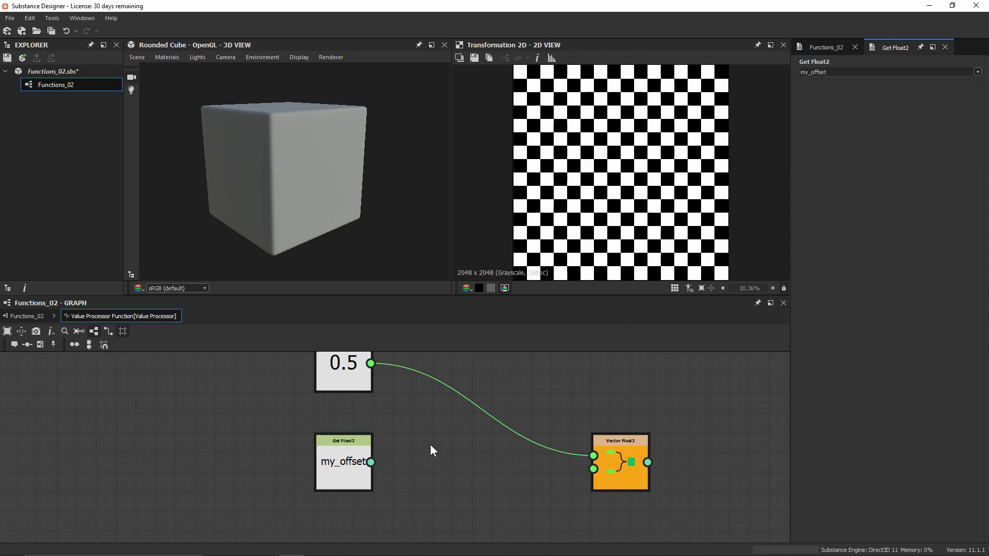
key("space")
type("sw")
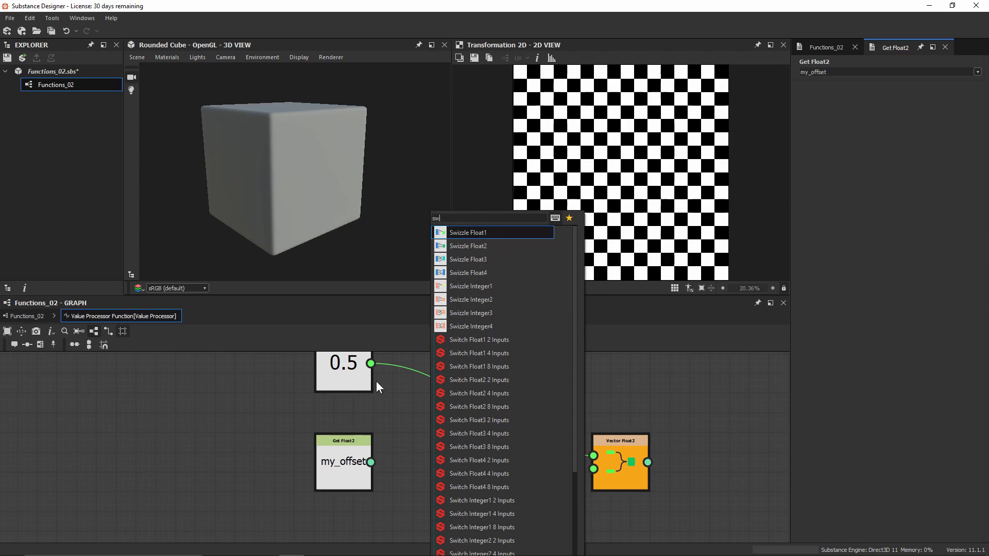
left_click(474, 230)
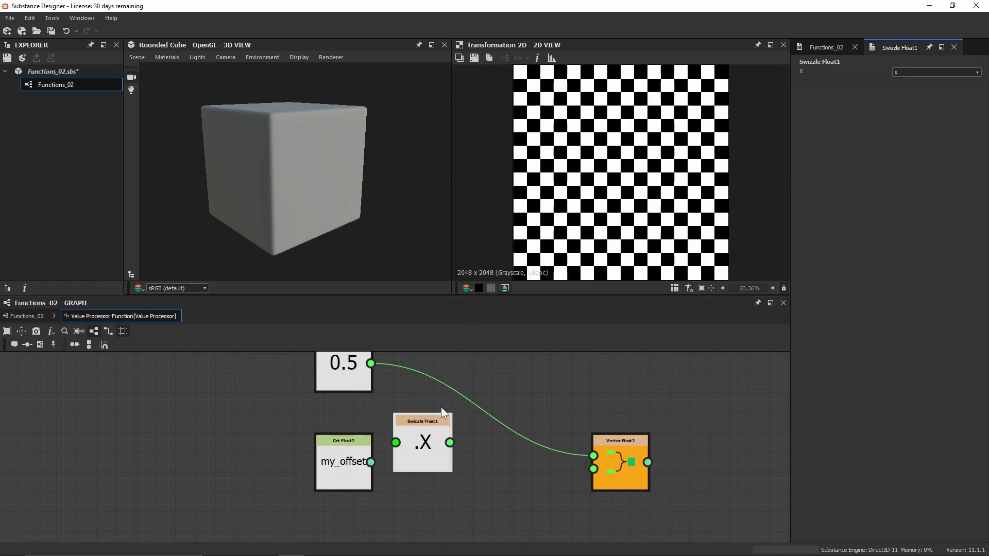
- Connect the my_offset Get Float2 node to the Swizzle Float1 node, place the Swizzle slightly higher and keep its component at X
left_click_drag(397, 444, 370, 462)
scroll(371, 462, "up", 1)
left_click_drag(479, 450, 469, 450)
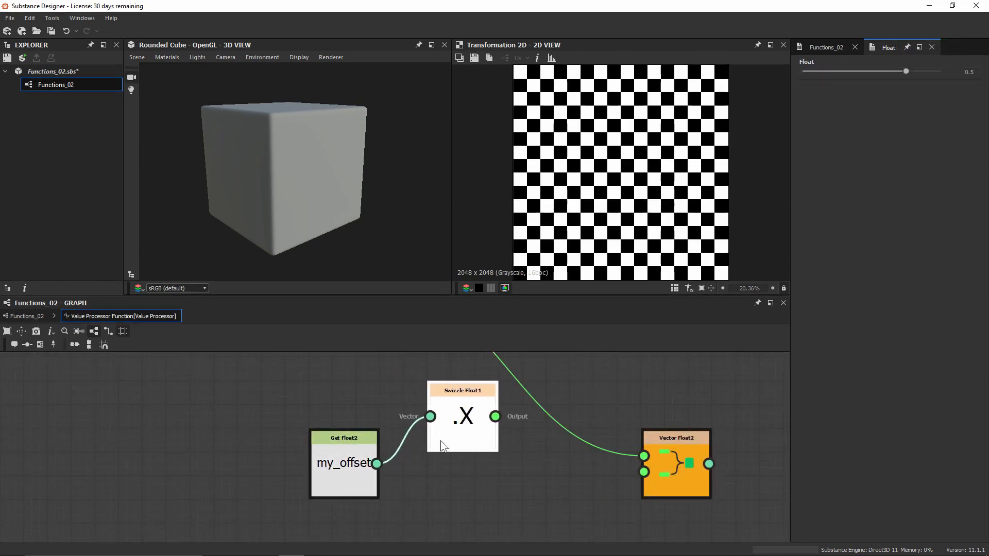
left_click(456, 431)
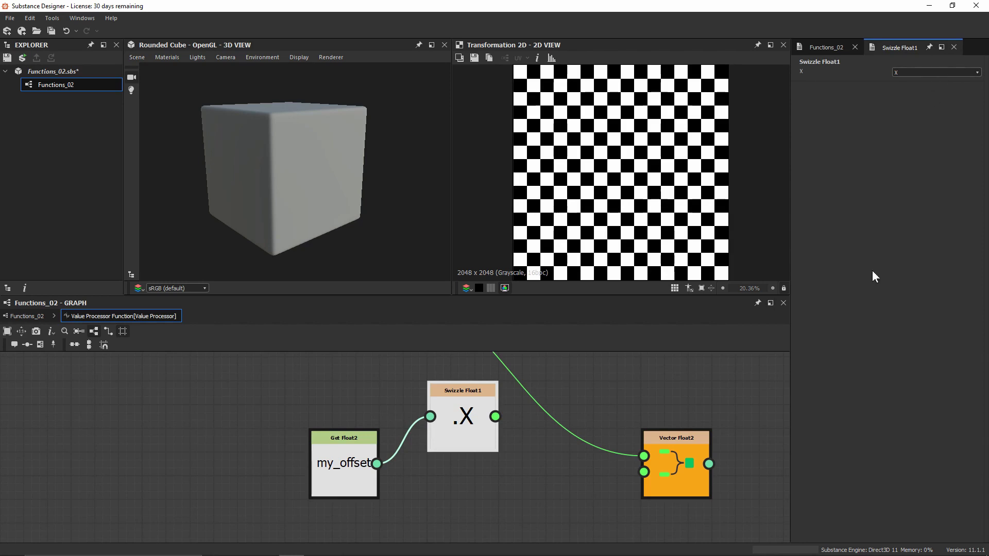
left_click(962, 74)
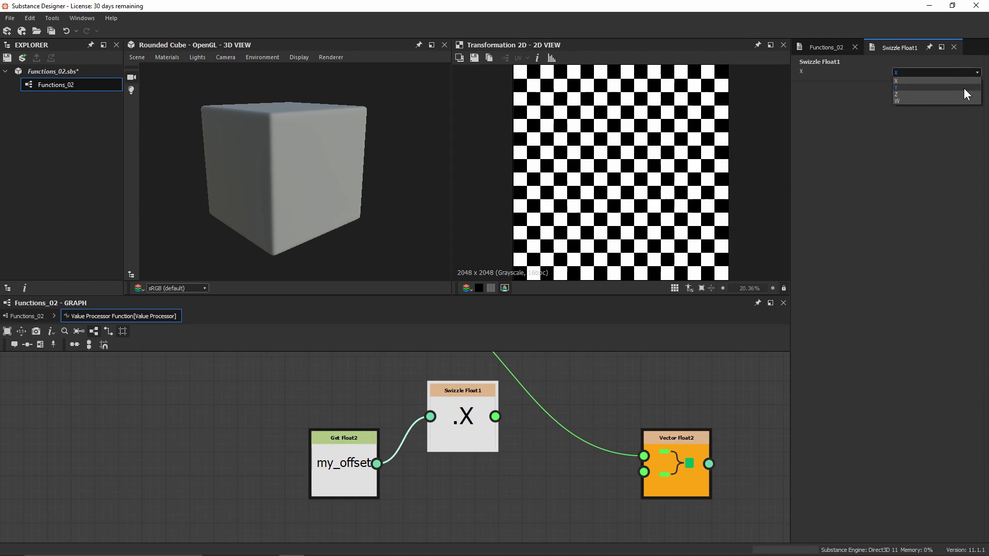
left_click(952, 69)
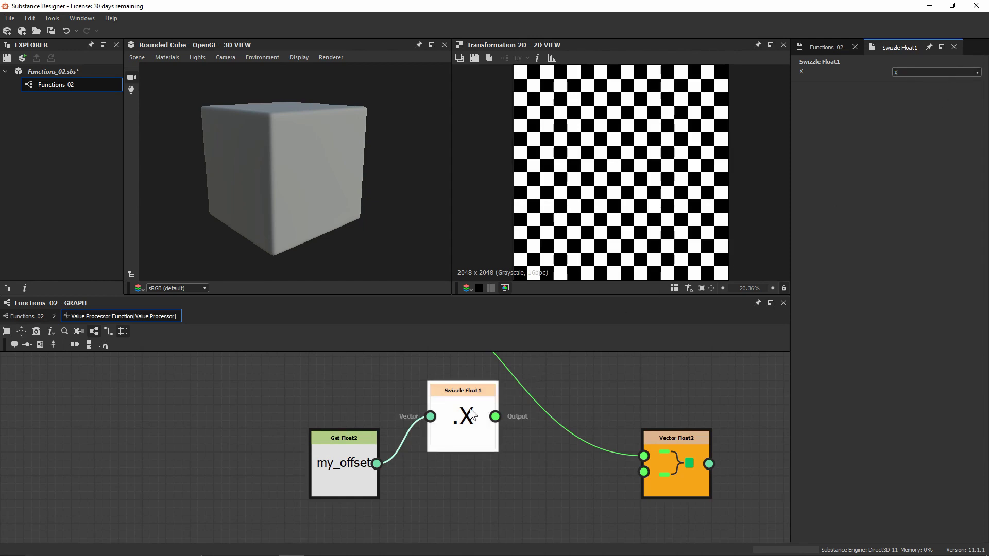
- Duplicate the Swizzle Float1 node below the original, set the copy to Y, and connect both Swizzles to the Vector Float2 inputs
key("ctrl+d")
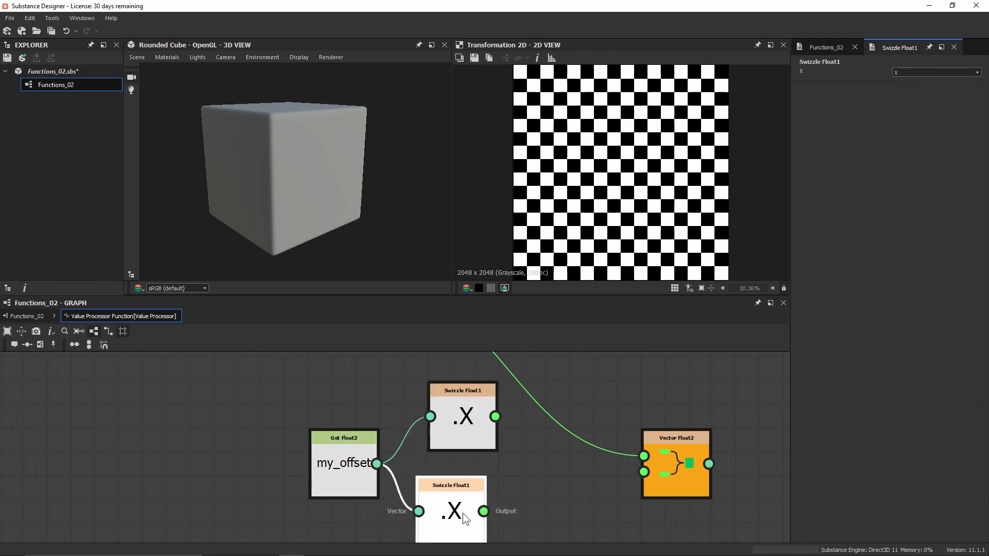
left_click(475, 519)
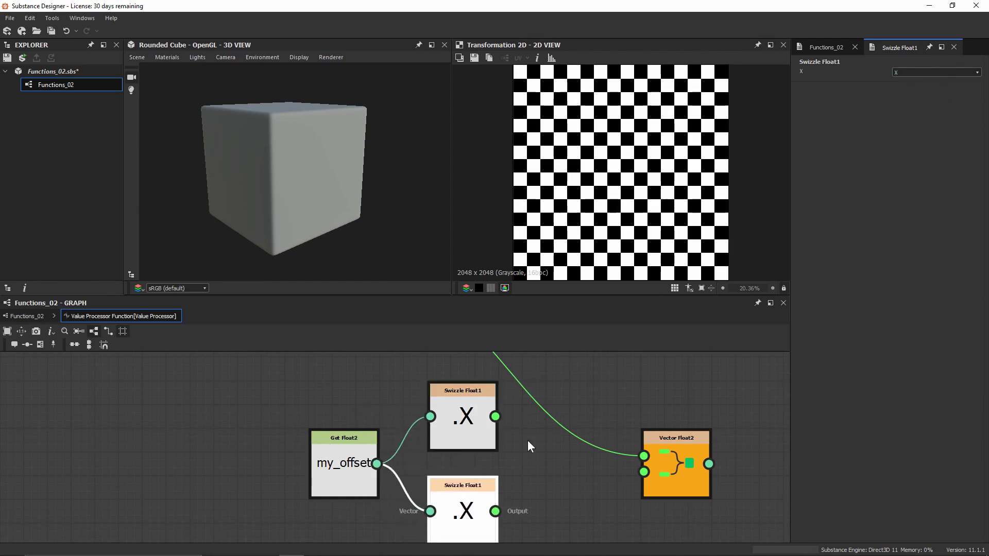
left_click(949, 75)
left_click(945, 86)
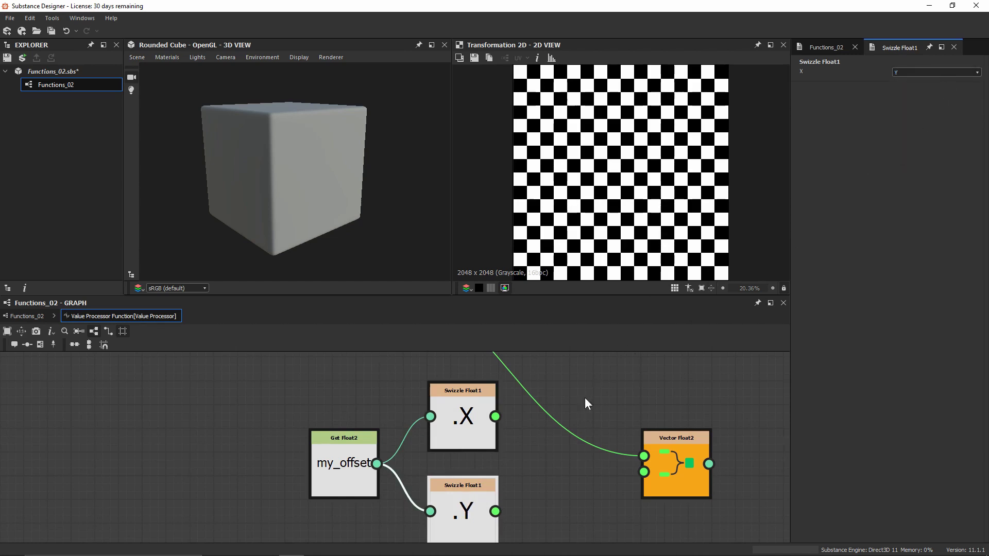
scroll(594, 384, "down", 3)
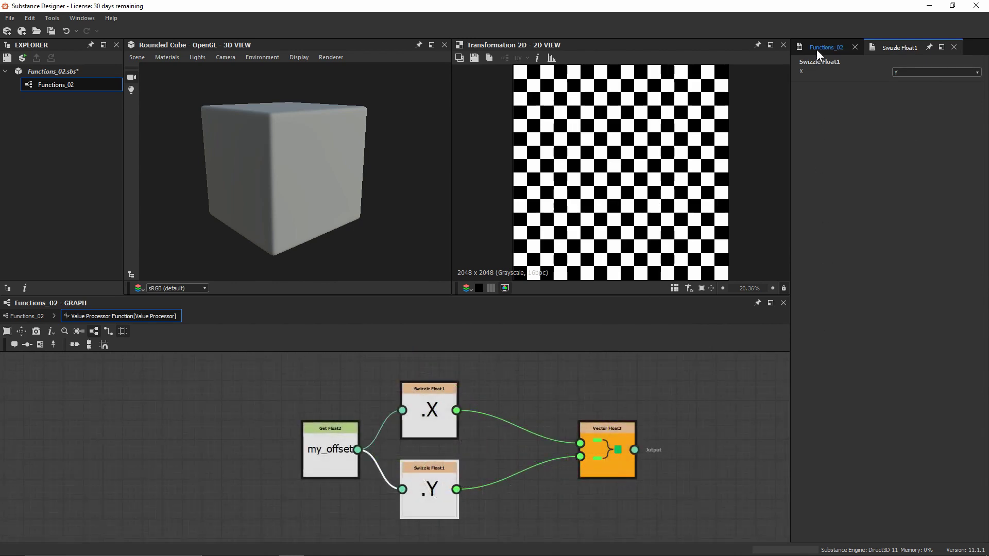
- Preview the Offset input parameter with different X and Y values and undo those changes
left_click(817, 49)
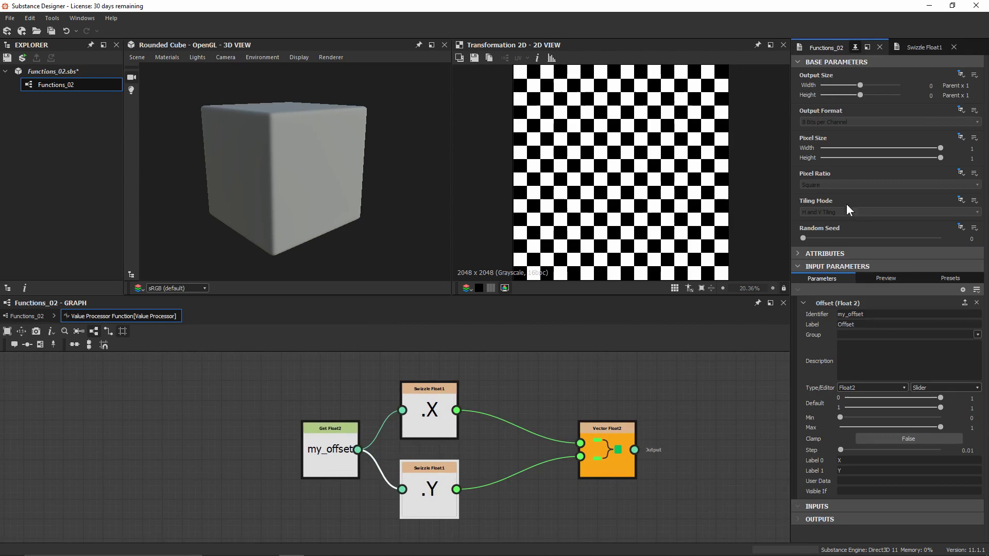
left_click(883, 276)
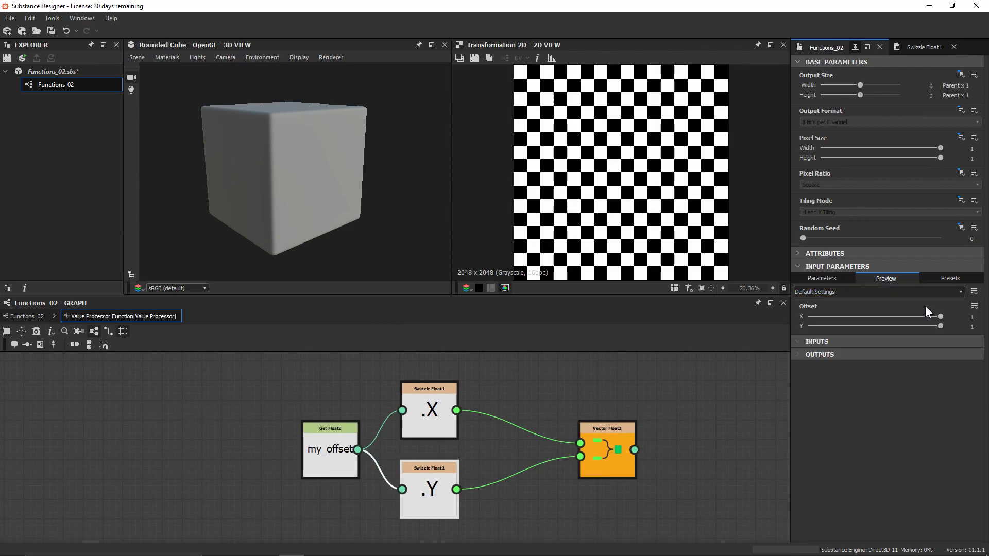
left_click_drag(931, 313, 947, 329)
key("ctrl+z")
key("ctrl+z")
key("ctrl+z")
key("ctrl+z")
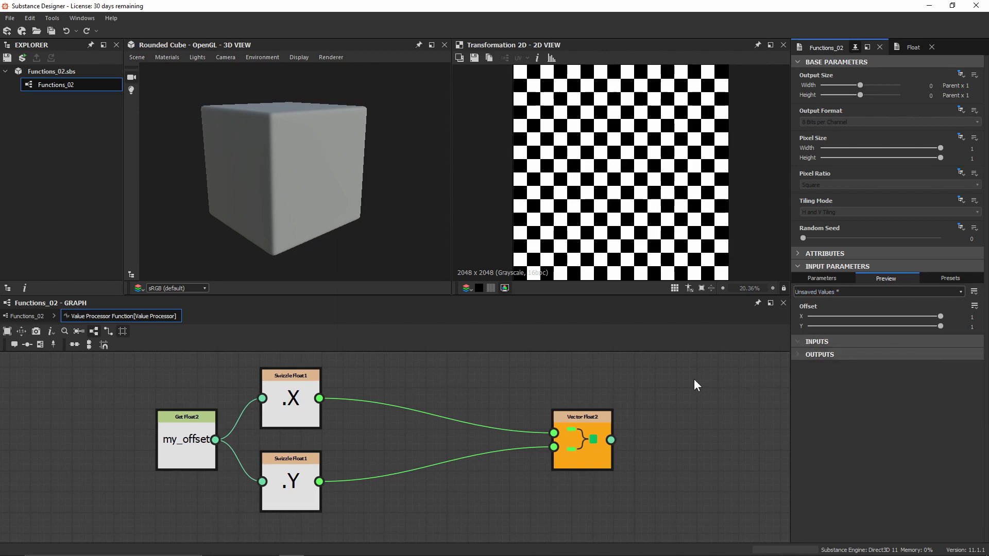
- Insert a Multiplication node between the X Swizzle and Vector Float2, and connect the Float node to its second input
scroll(476, 391, "down", 3)
middle_click_drag(439, 367, 393, 396)
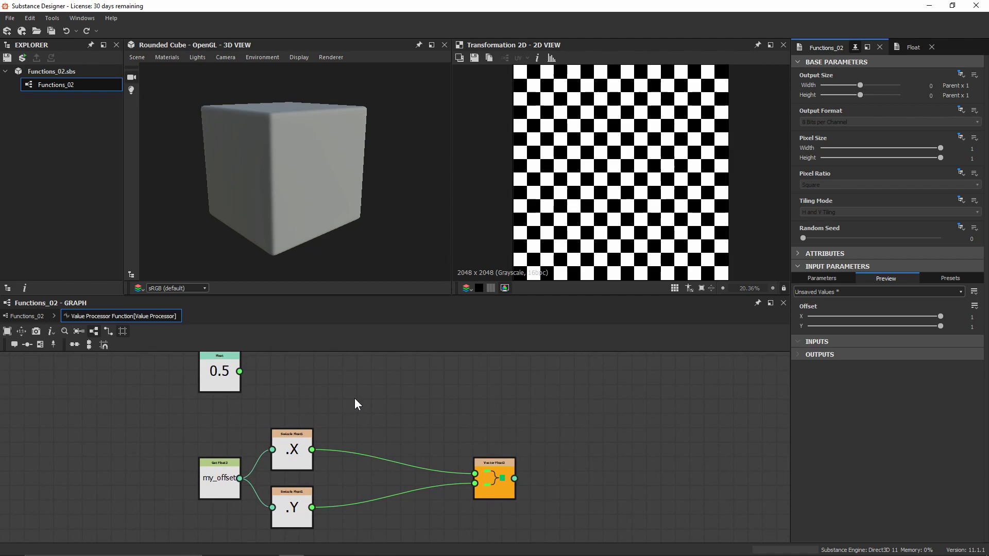
left_click(280, 448)
key("space")
type("mult")
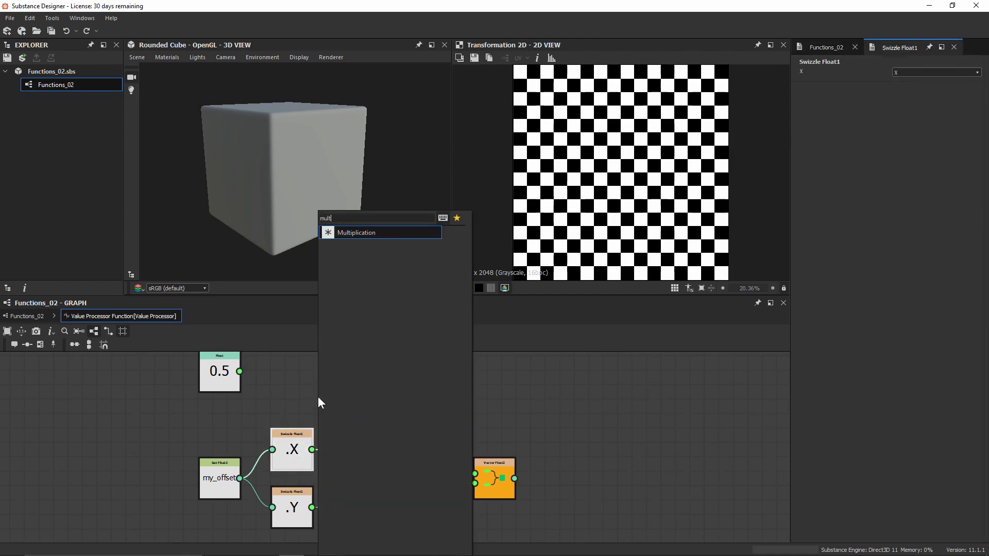
key("Return")
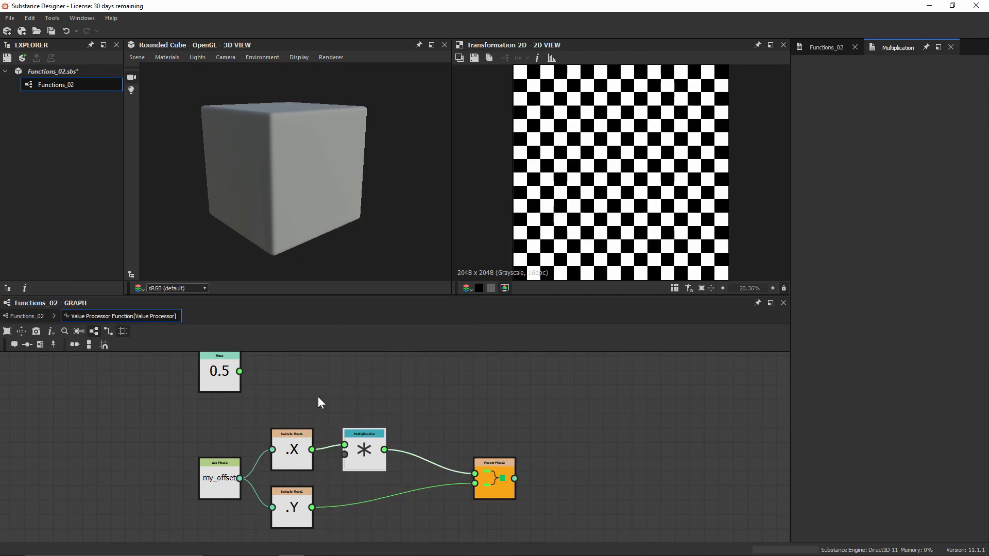
left_click_drag(234, 372, 343, 455)
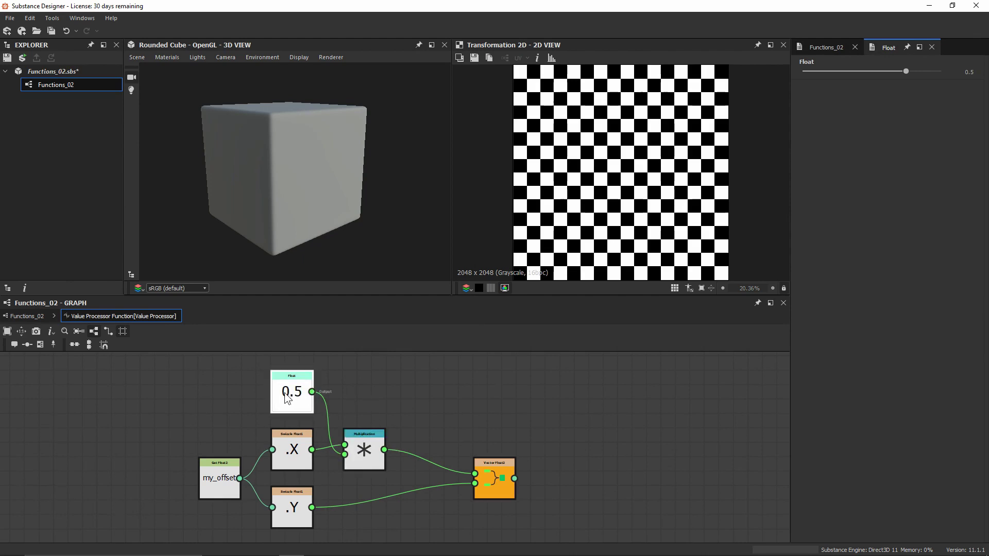
- Set the Float multiplier to 0.1 and test the result by varying the graph's Offset X preview value
left_click(971, 72)
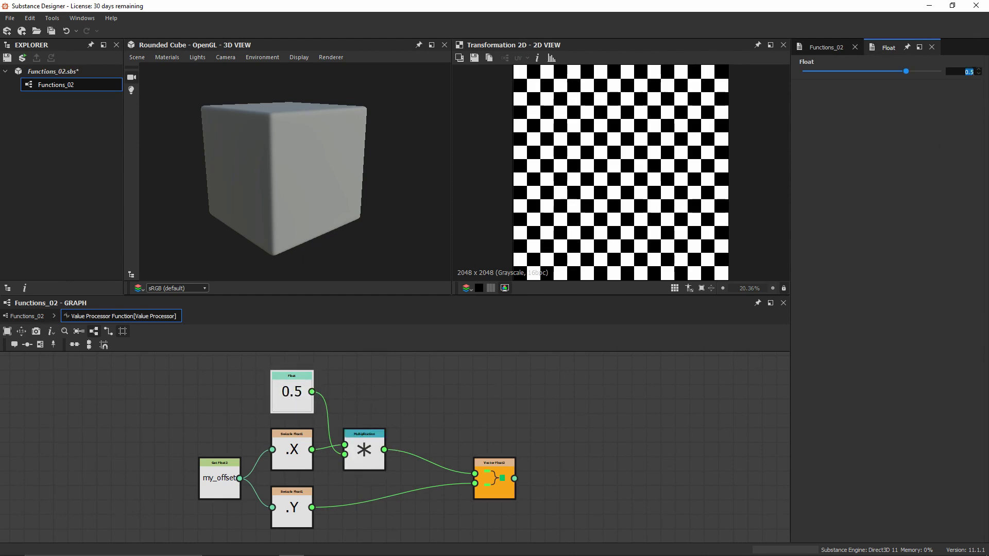
type("0.1")
key("Return")
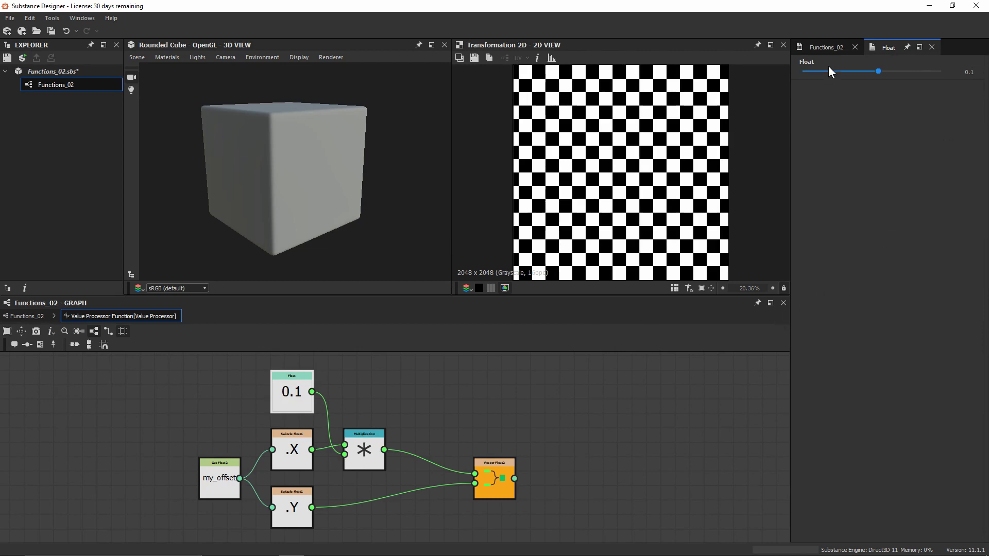
left_click(826, 47)
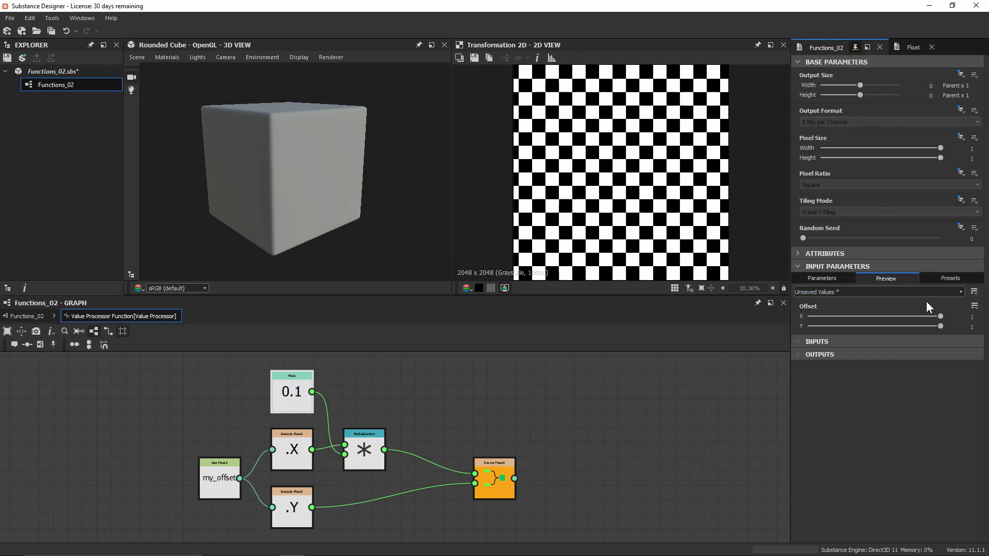
left_click_drag(938, 317, 882, 312)
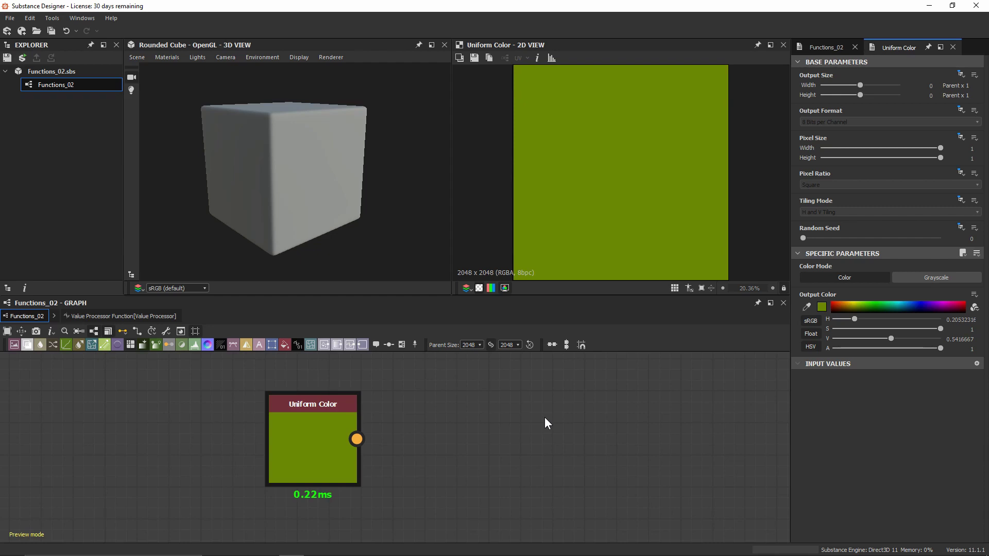
- Change the Uniform Color output to bright green with hue about 0.29 and value about 0.83, testing alpha at 0 and returning it to 1
left_click_drag(840, 305, 869, 303)
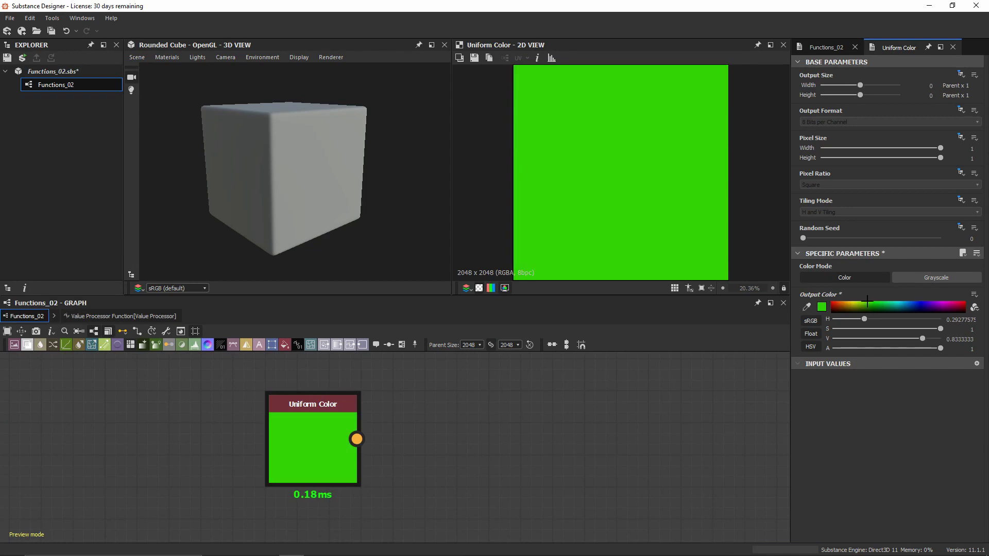
left_click_drag(919, 348, 812, 348)
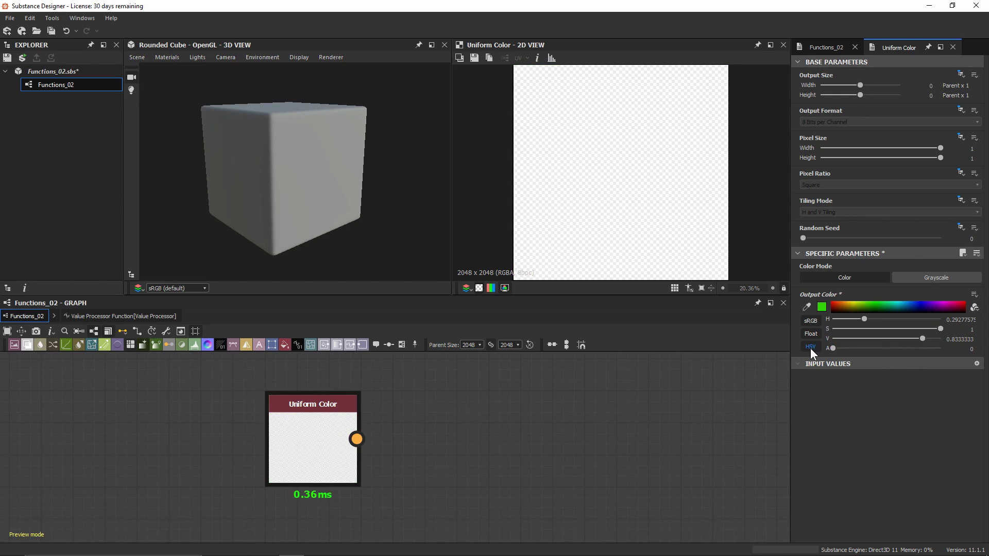
left_click_drag(833, 347, 960, 350)
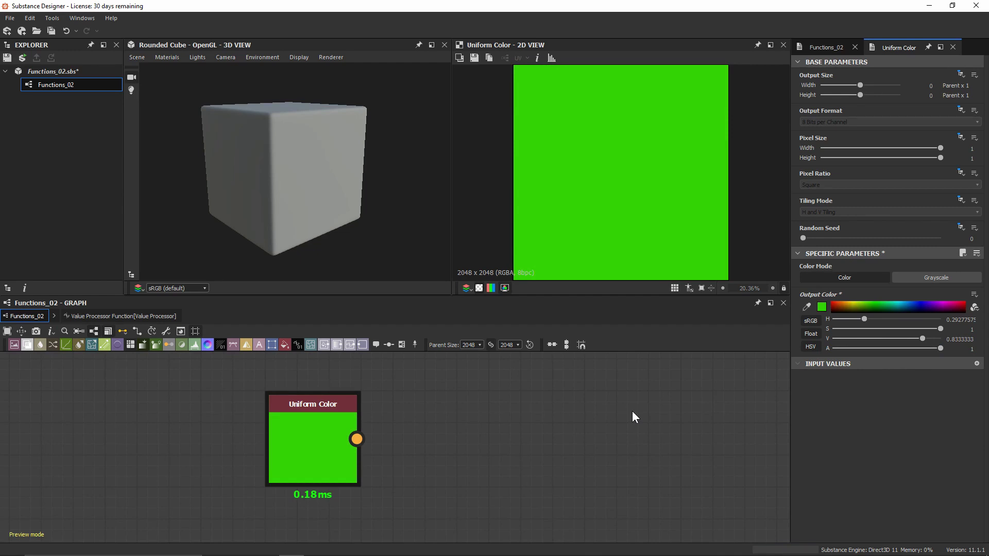
- Add a new graph input parameter with the identifier my_colour and the label Colour
left_click(825, 46)
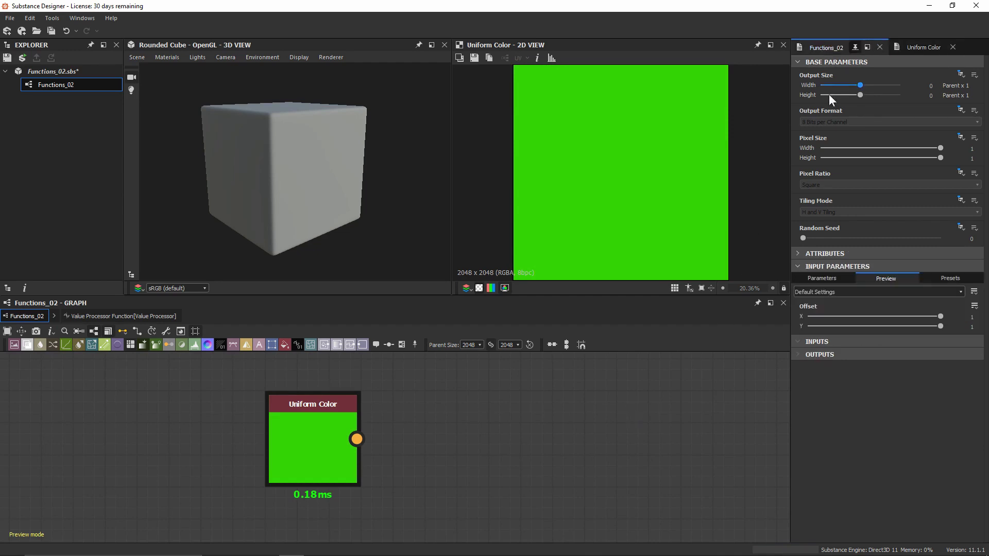
left_click(822, 277)
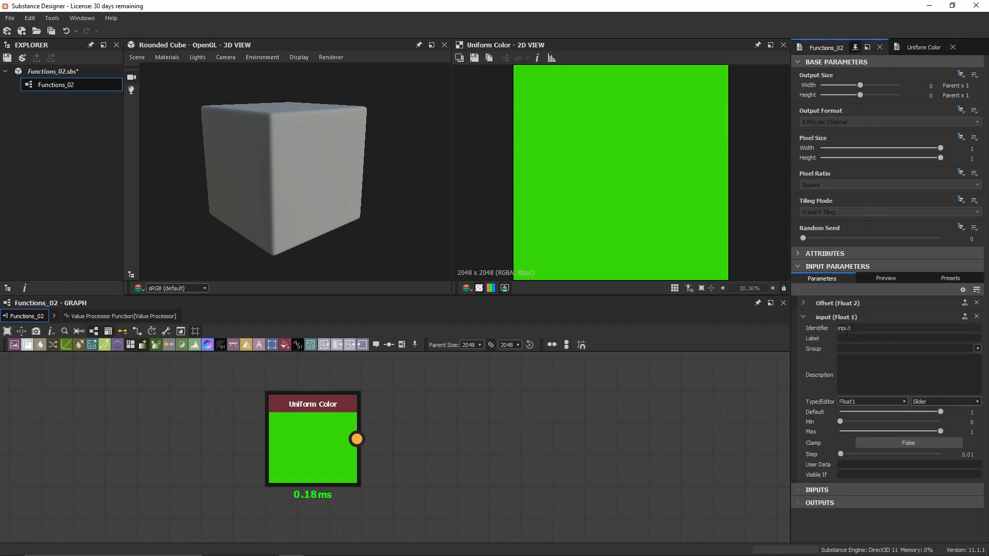
double_click(866, 326)
type("my_colour")
key("Tab")
type("Colour")
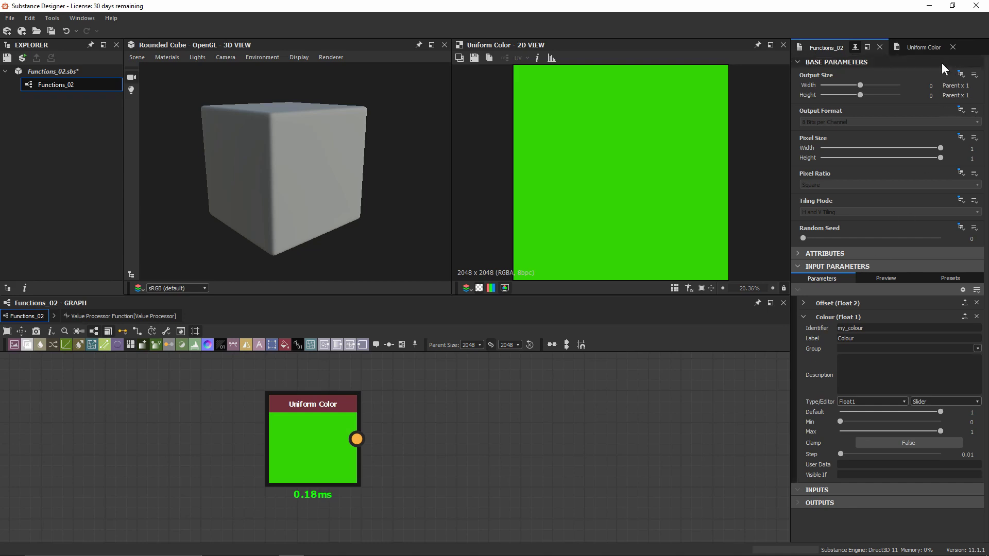
- Set the Colour parameter's type to Float4 with the Color (RGBA) editor and show it in the input parameter preview
left_click(928, 48)
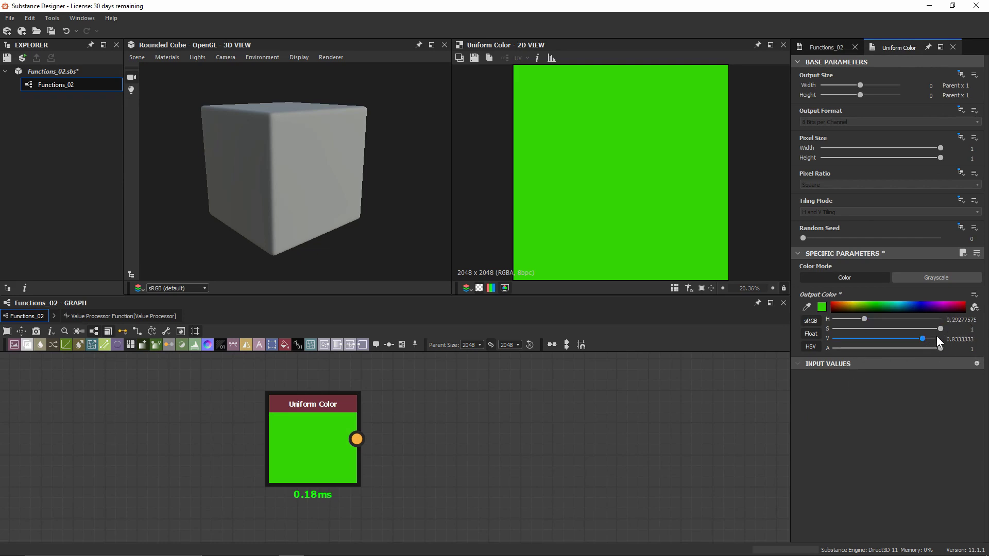
left_click(827, 46)
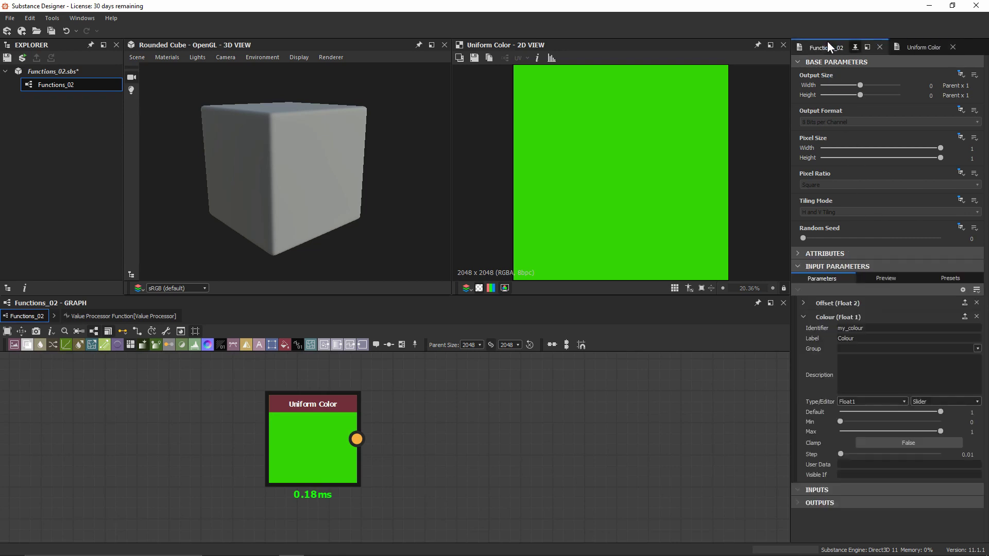
left_click(880, 401)
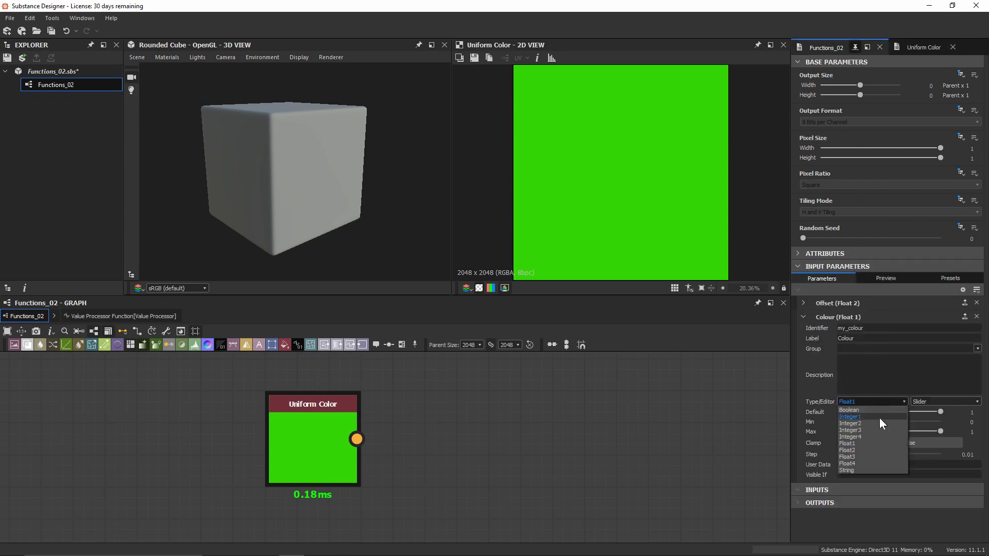
left_click(866, 462)
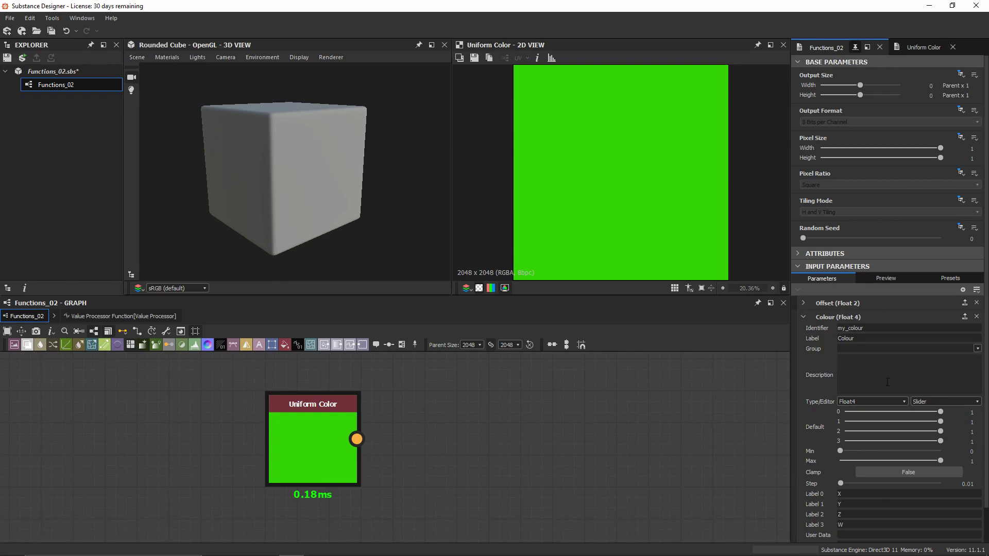
left_click(935, 400)
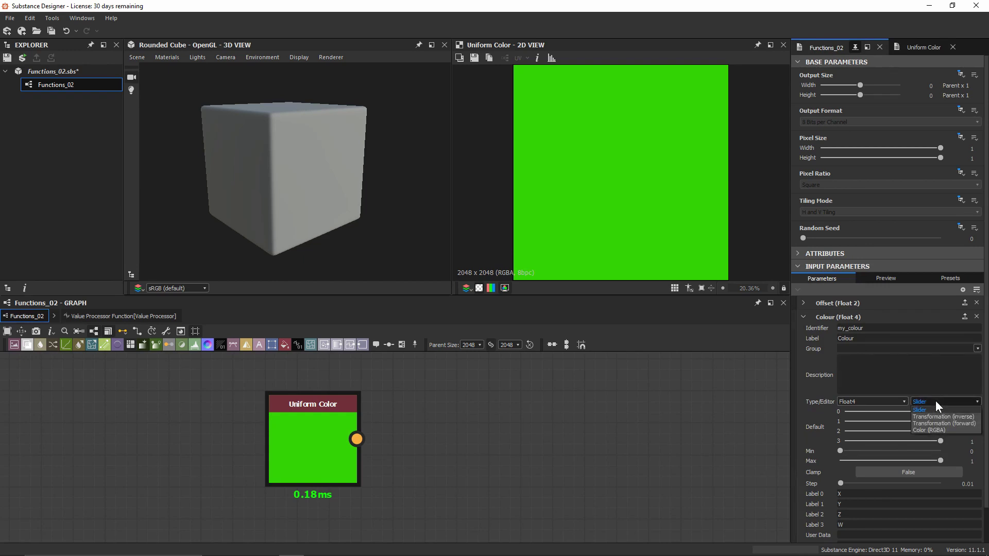
left_click(941, 428)
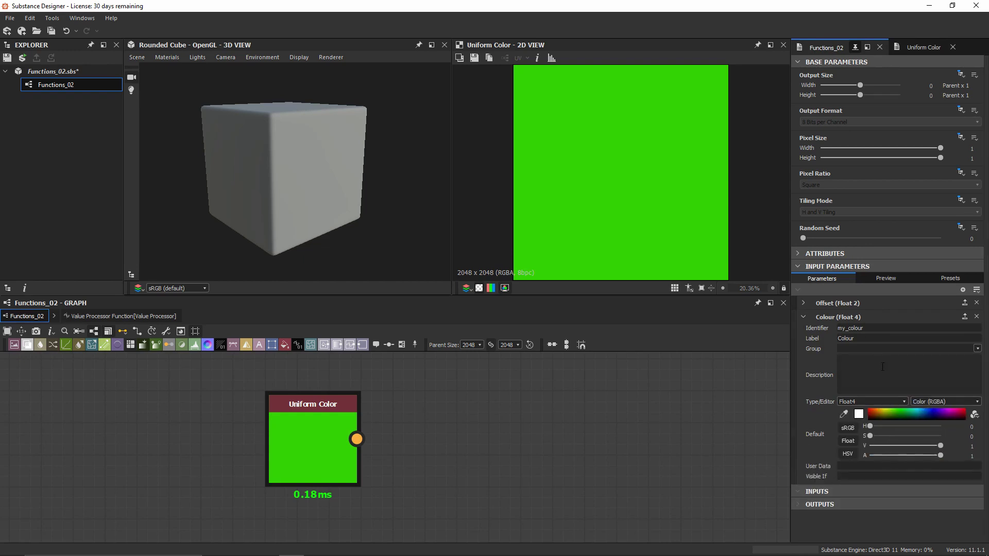
left_click(873, 281)
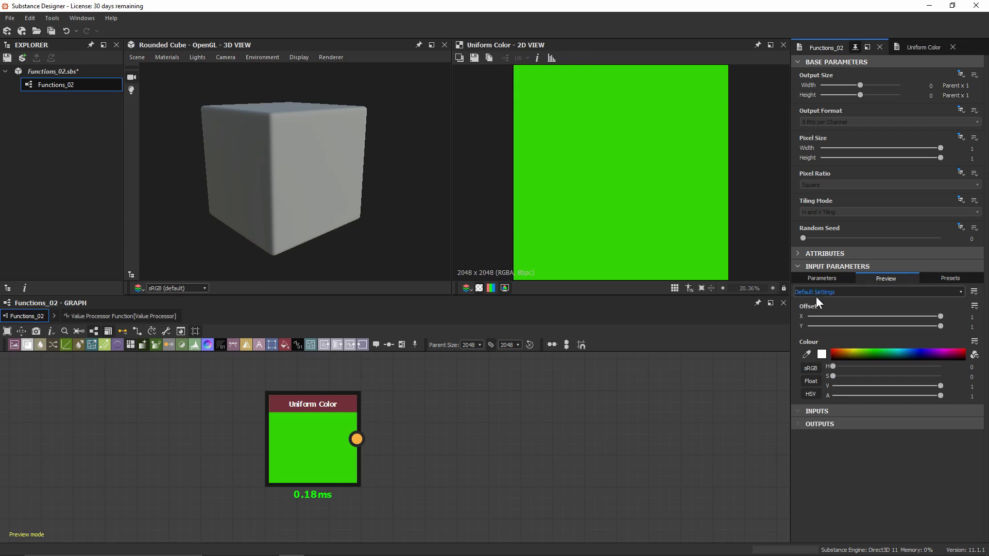
- Add a Value Processor node beside the Uniform Color node, on its input side
key("f")
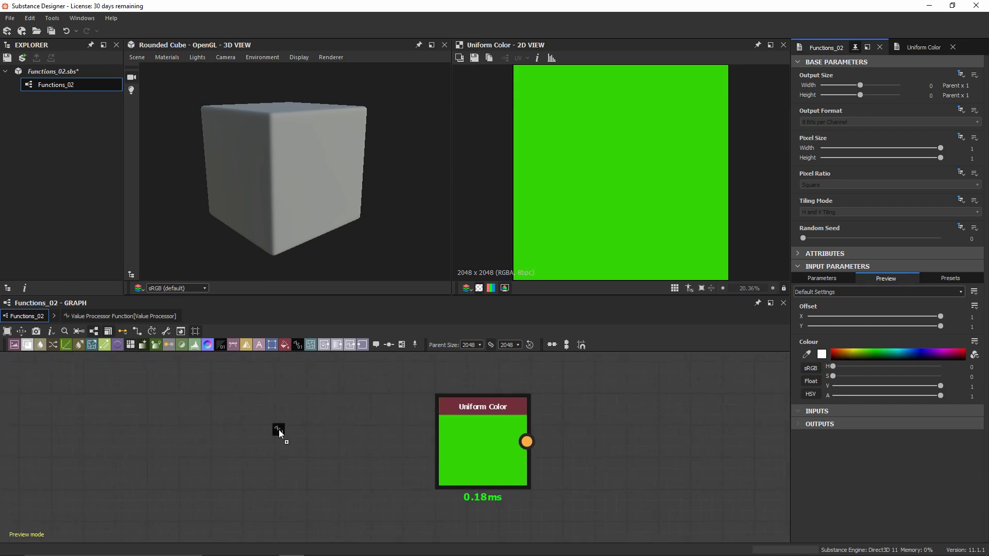
left_click_drag(279, 430, 278, 443)
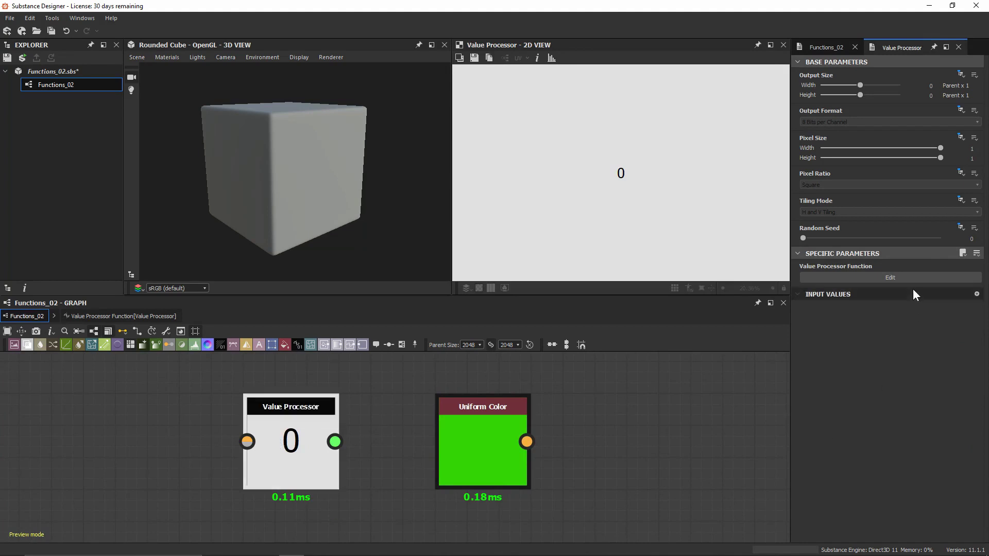
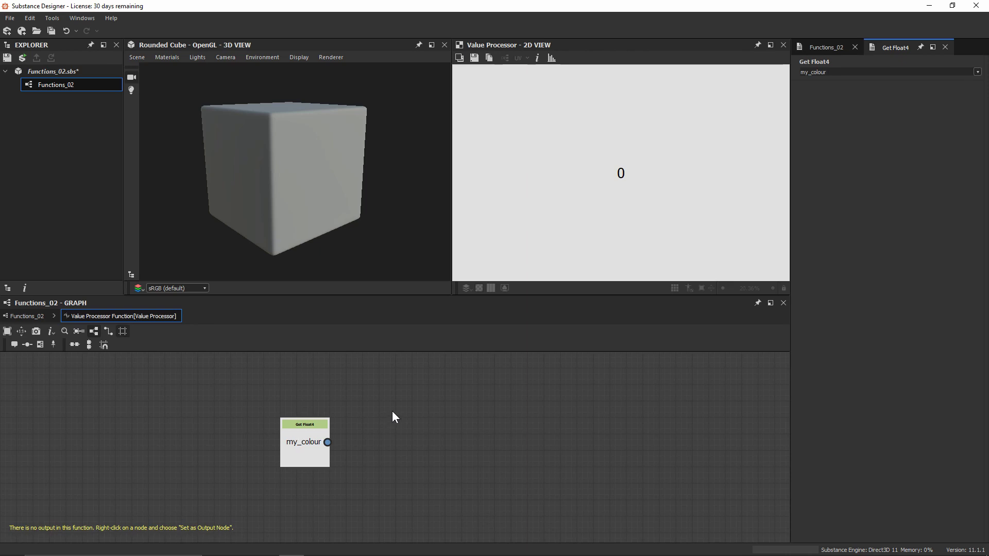
- Add a Swizzle Float3 node fed by the my_colour Get Float4 node in the Value Processor function
key("space")
type("swi")
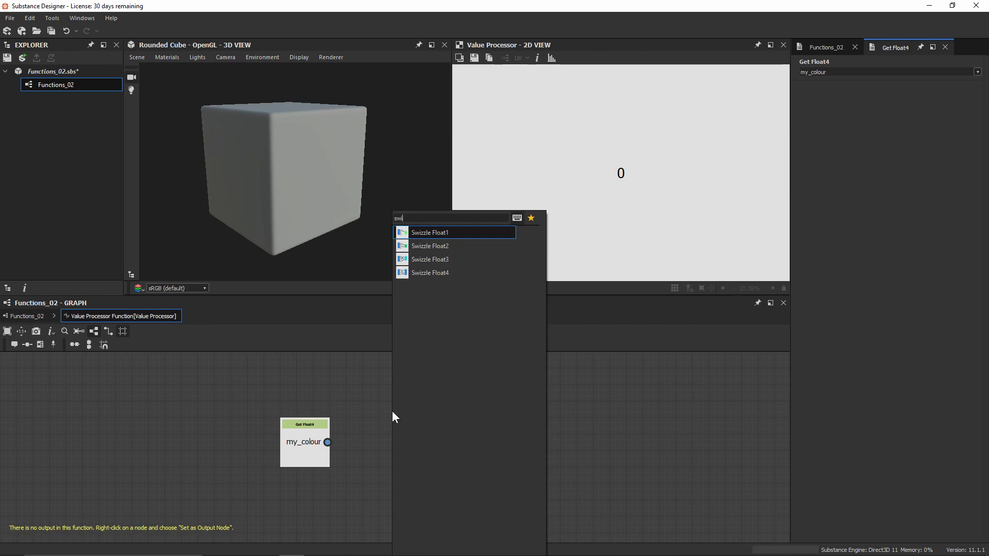
left_click(431, 260)
scroll(395, 490, "up", 2)
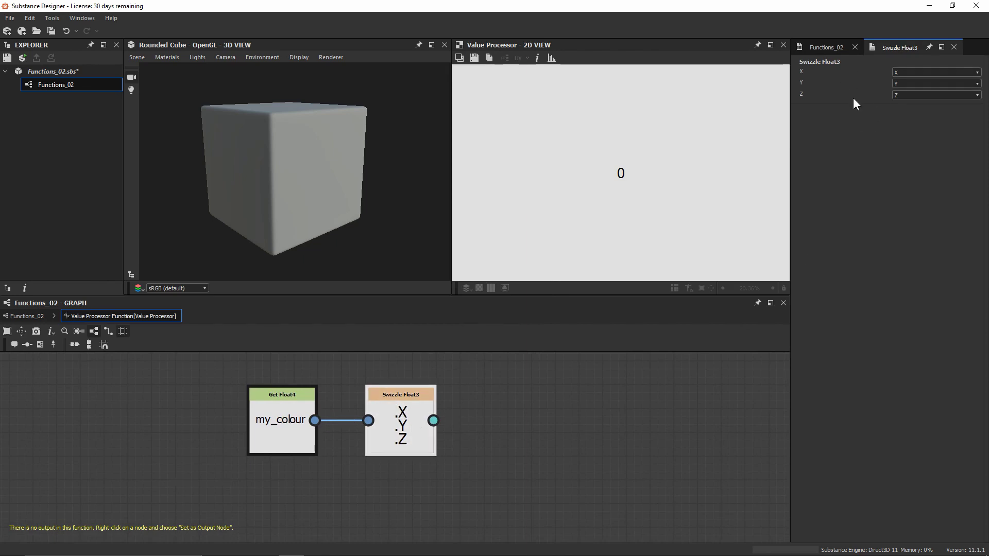
- Add a Float constant node and place it directly below the Swizzle Float3 node
key("space")
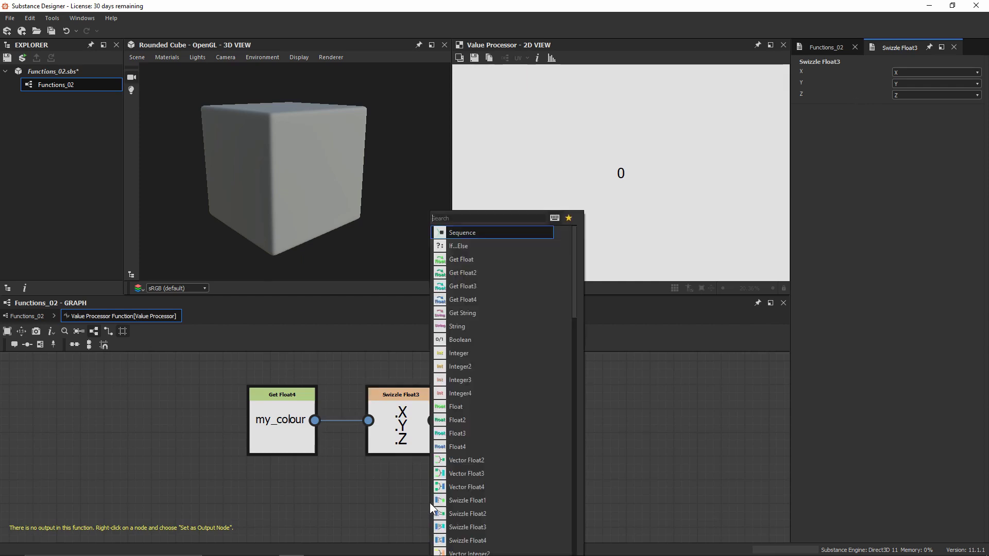
type("float")
key("Return")
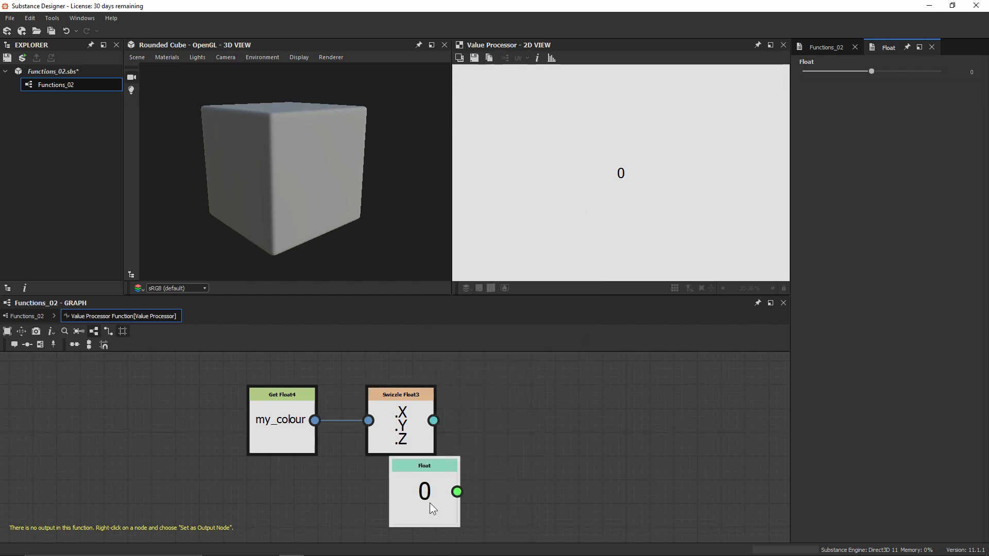
left_click_drag(439, 486, 427, 499)
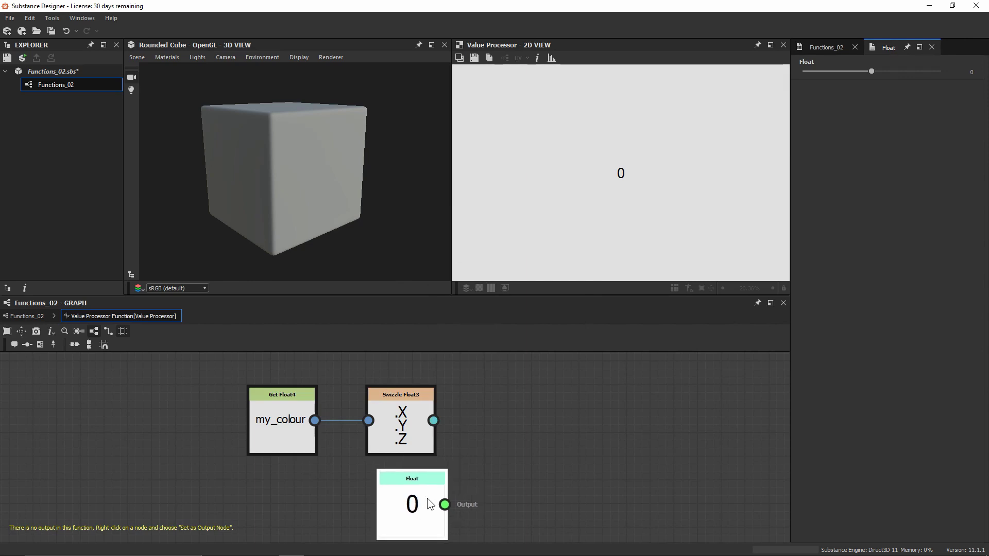
scroll(507, 461, "down", 1)
middle_click_drag(508, 461, 471, 443)
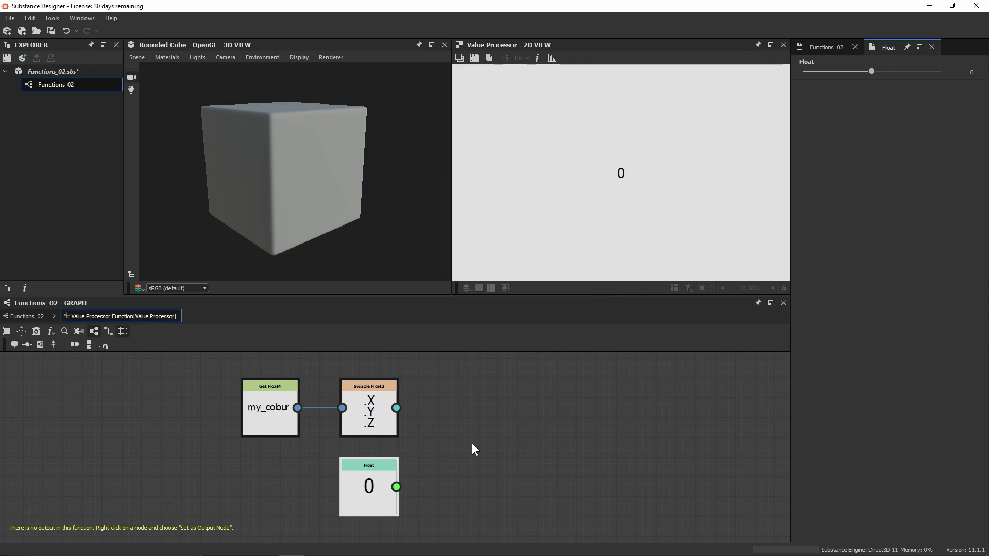
- Add a Vector Float4 node and connect Swizzle Float3 to its first input and the Float constant to its Last input
key("space")
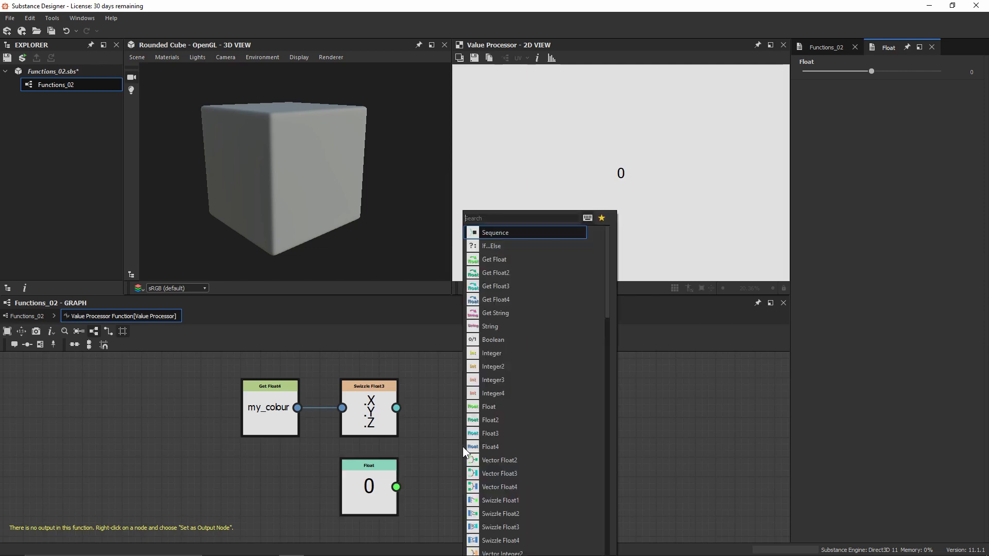
type("vec")
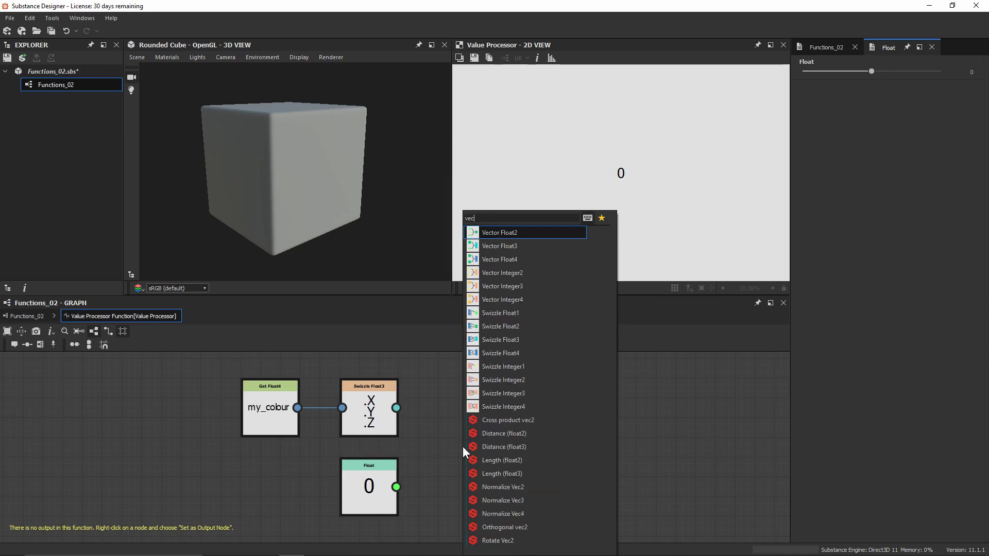
left_click(509, 259)
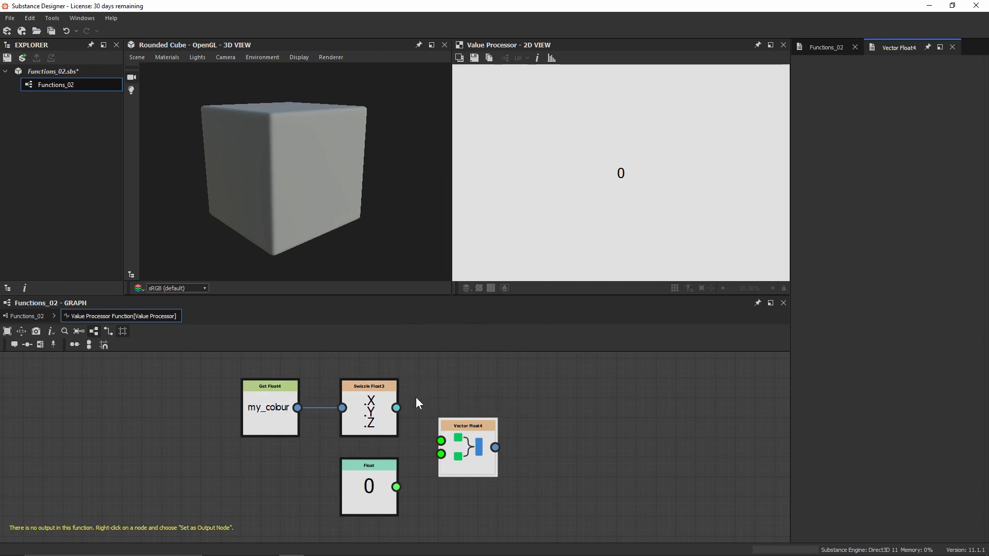
left_click_drag(395, 408, 441, 441)
left_click_drag(396, 487, 441, 454)
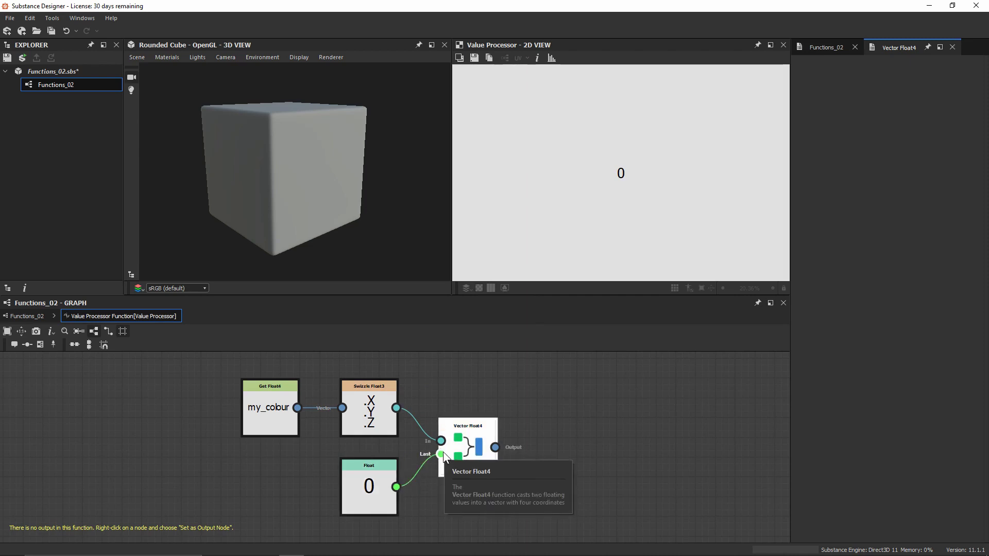
- Set the Float constant to 1 and make the Vector Float4 node the function's output
left_click(388, 481)
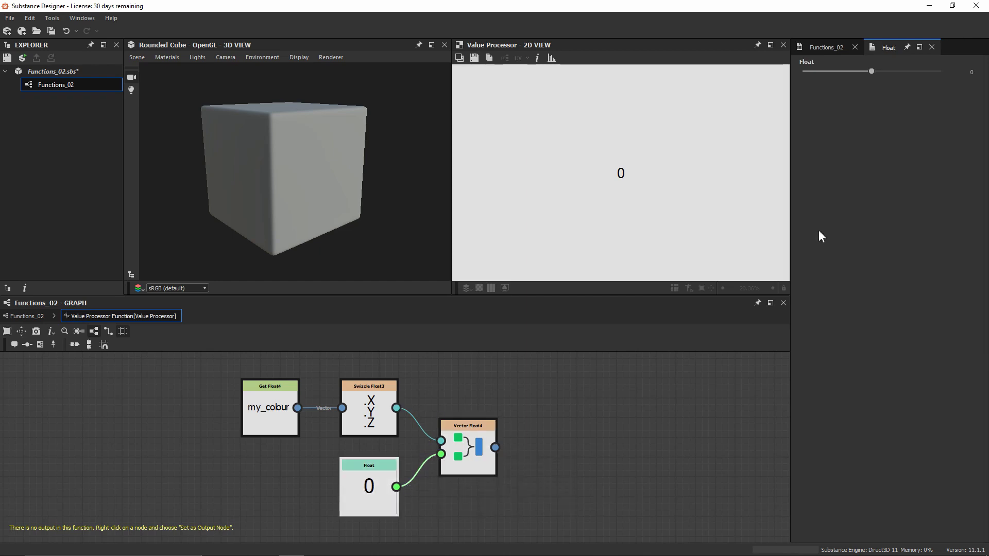
left_click(972, 72)
type("1")
key("Return")
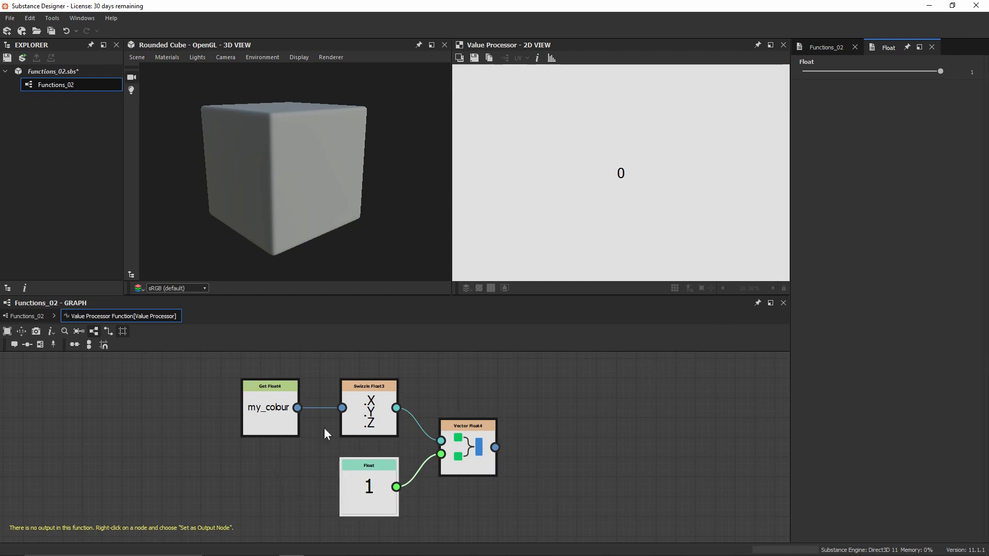
right_click(459, 450)
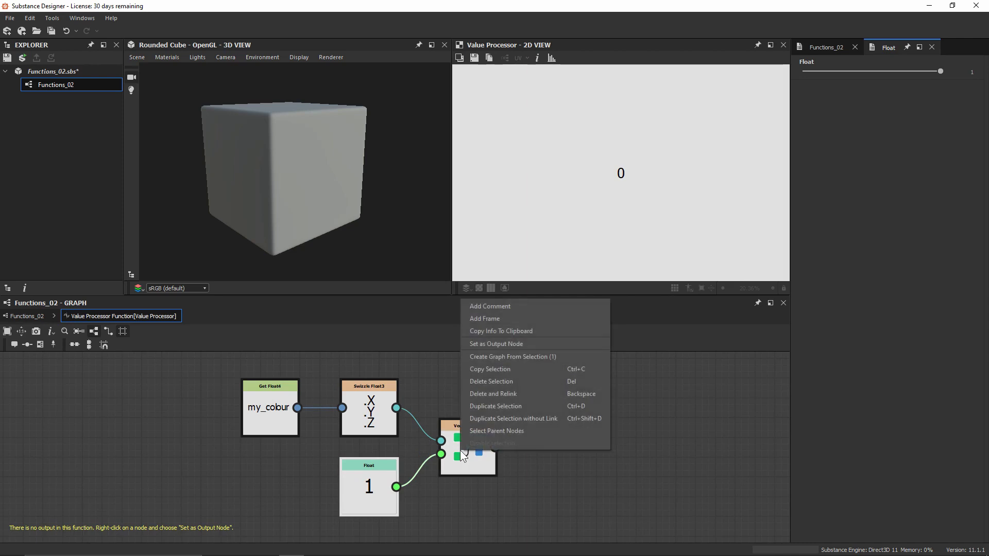
left_click(521, 343)
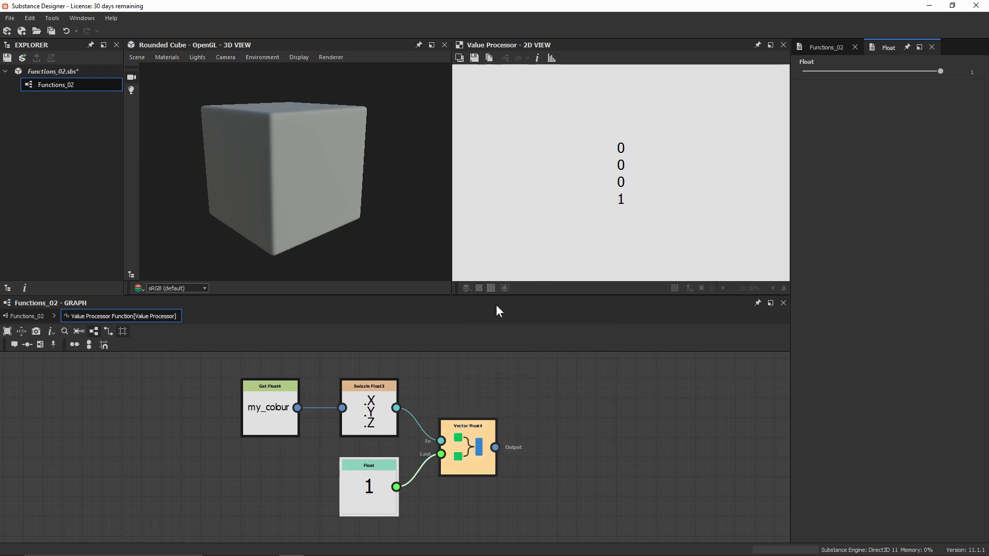
- Back in the main graph, make the Uniform Color's #colour input Float4, drive Output Color with it, and connect the Value Processor to it
left_click(27, 316)
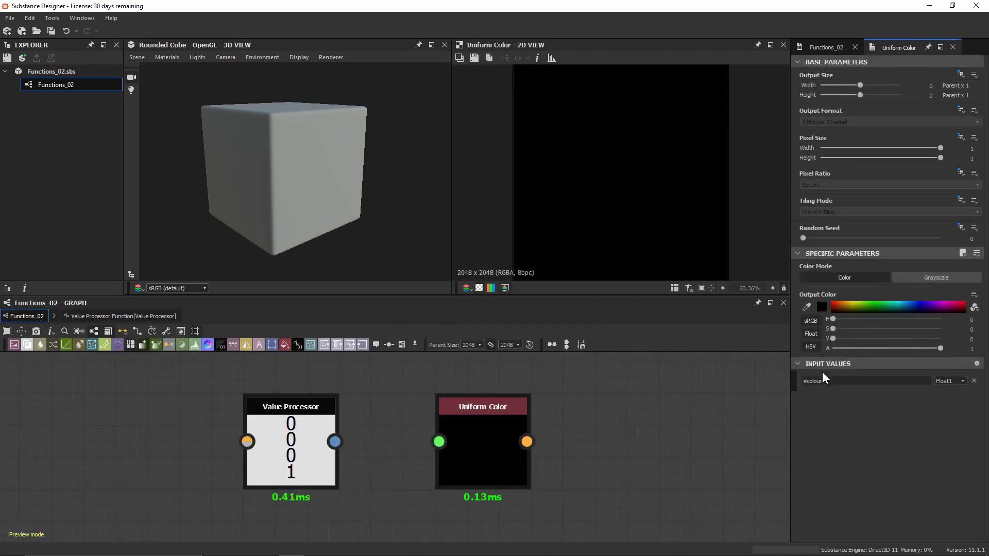
left_click(947, 382)
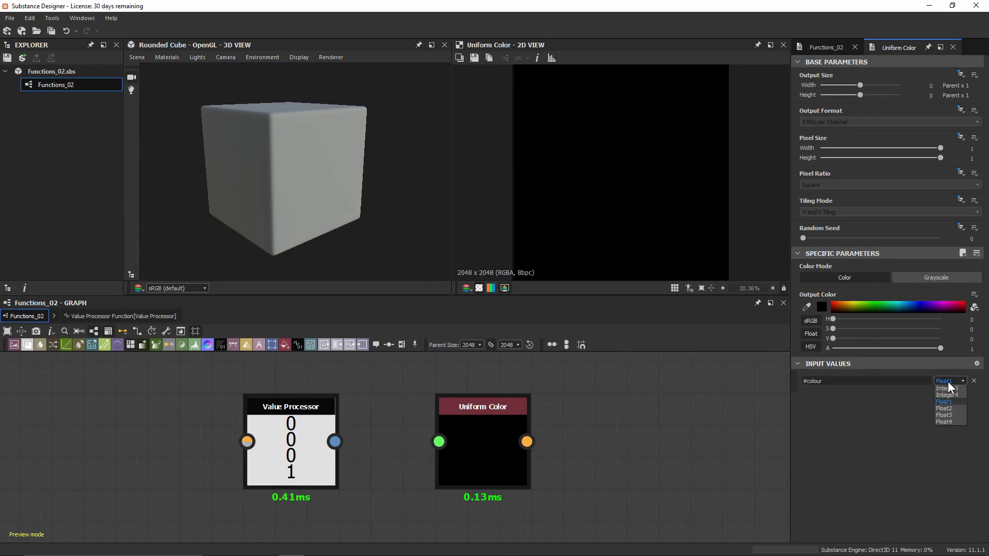
left_click(946, 443)
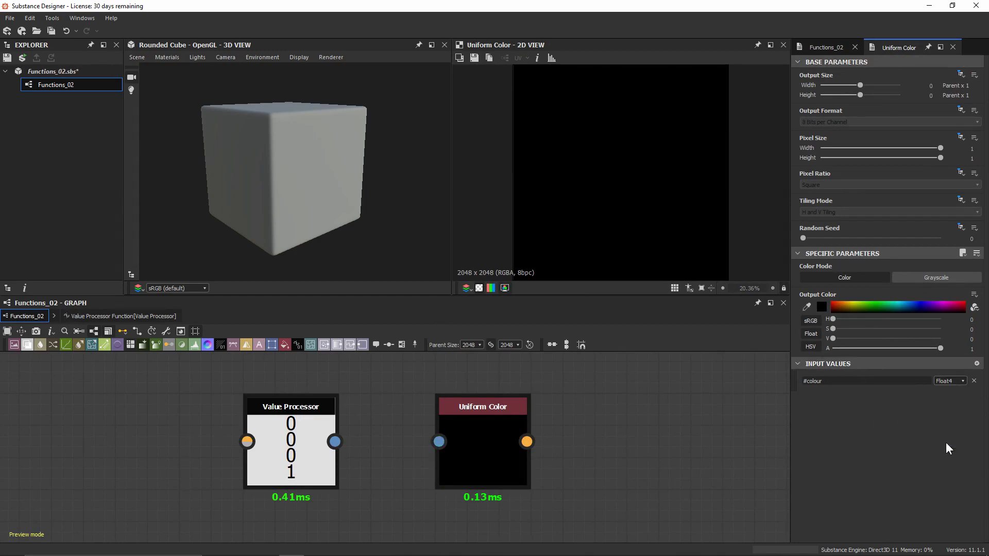
left_click(976, 297)
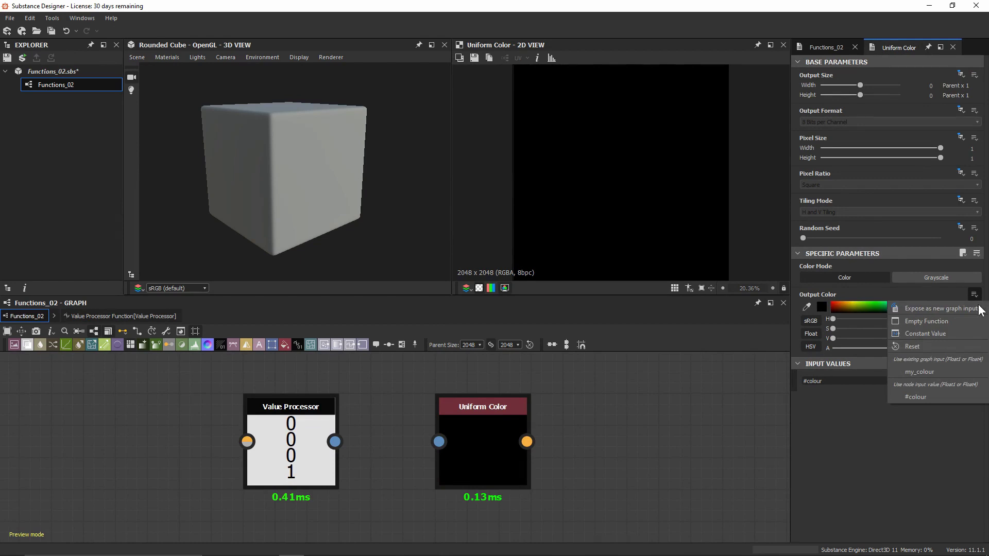
left_click(933, 398)
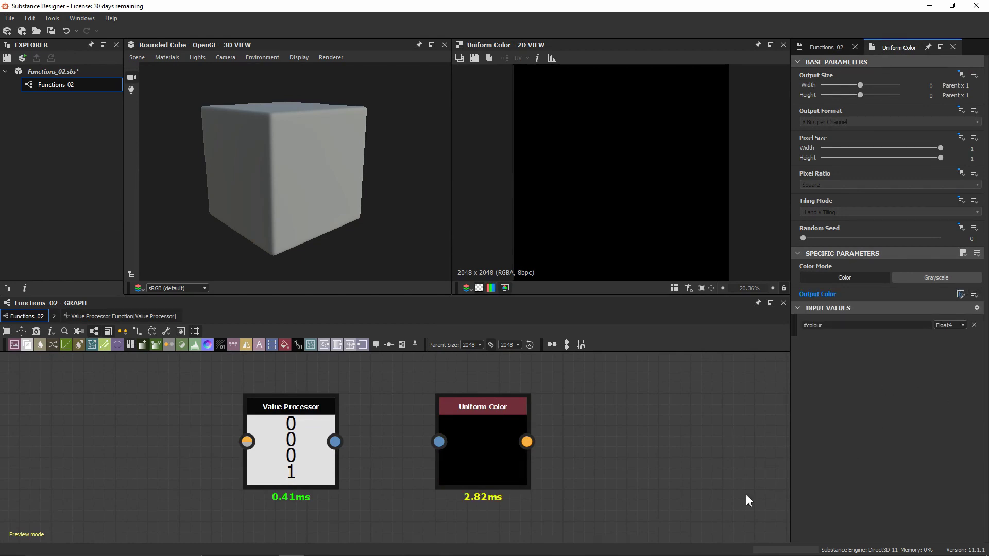
left_click_drag(336, 442, 432, 448)
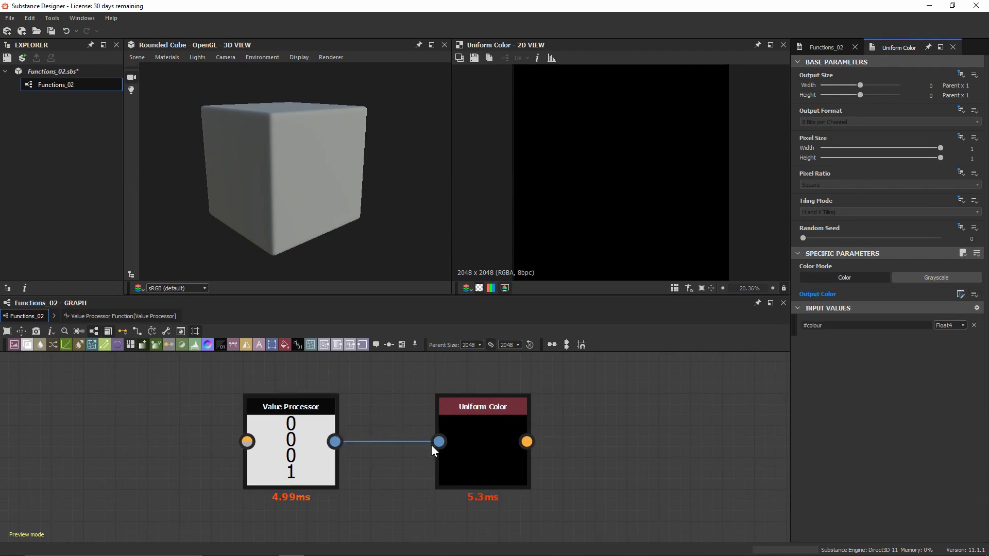
- Preview the graph's Colour input as yellow with hue about 0.17, saturation 1 and value 0.75, and lower its alpha to 0
left_click(838, 46)
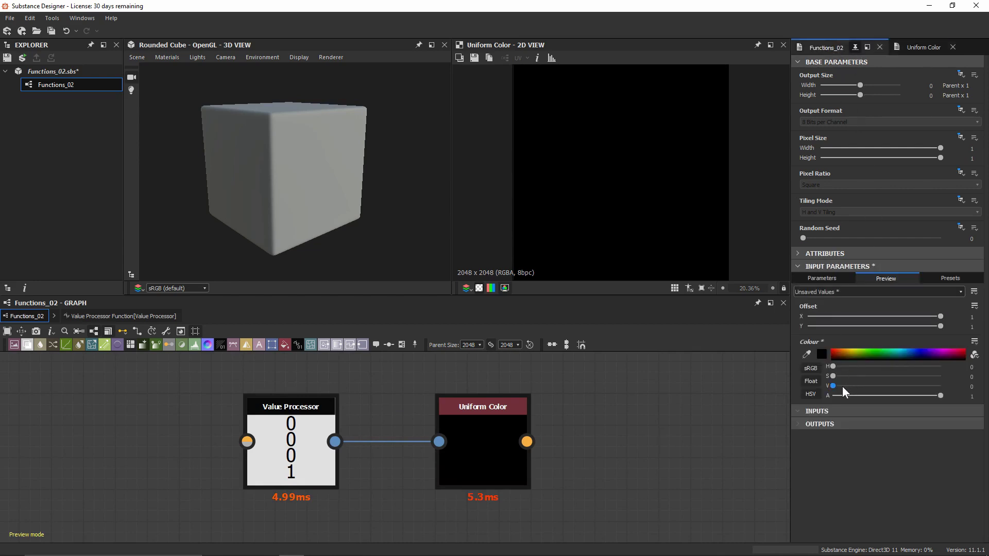
left_click_drag(843, 386, 855, 352)
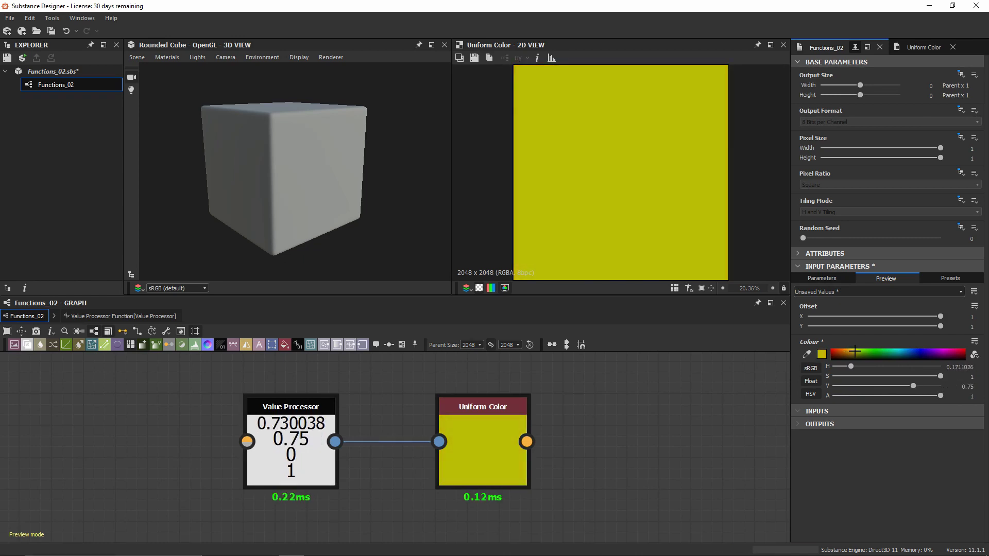
left_click_drag(941, 396, 713, 404)
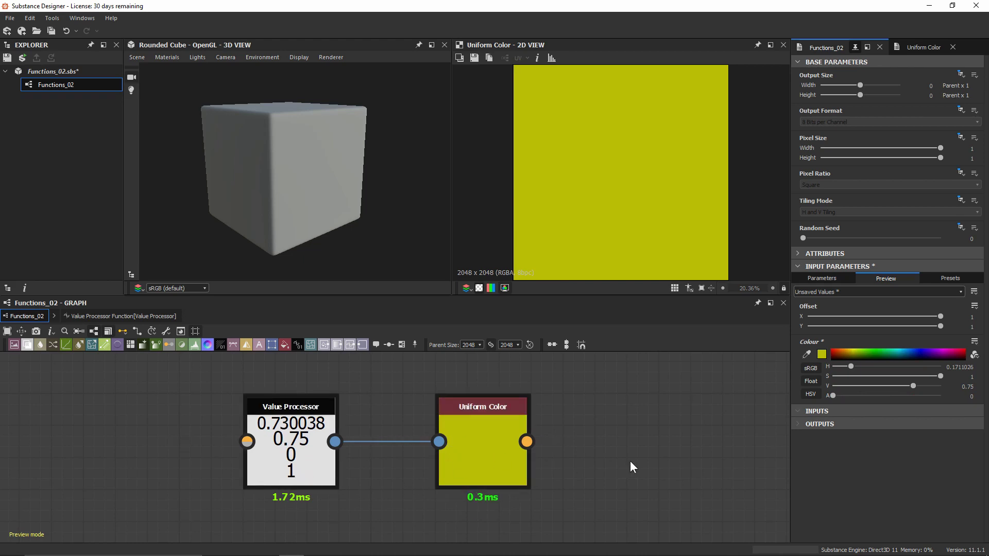
key("ctrl+z")
key("ctrl+z")
key("ctrl+z")
key("ctrl+z")
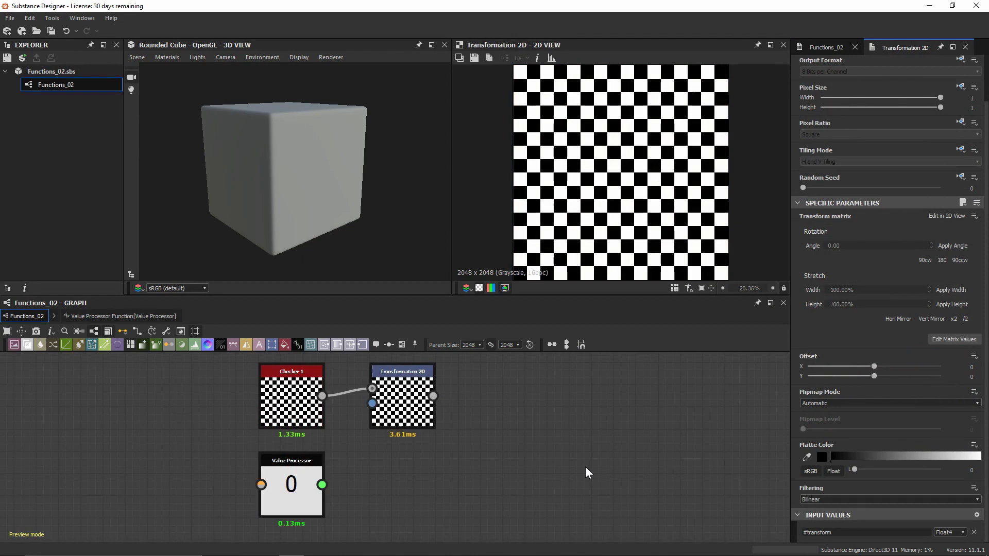
- Rotate the checker pattern slightly with the Transformation 2D node in the 2D view and display its transform matrix values
left_click(407, 412)
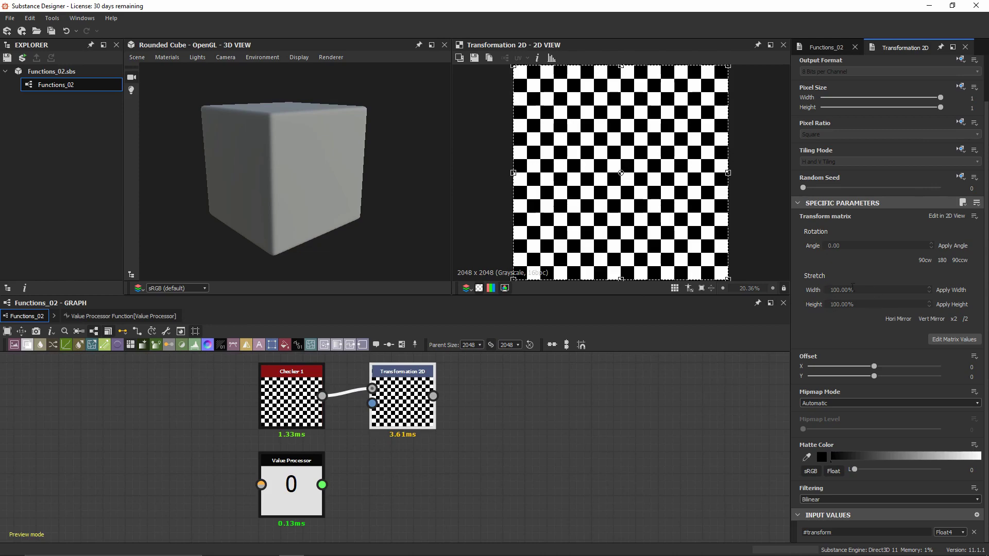
left_click_drag(762, 250, 723, 256)
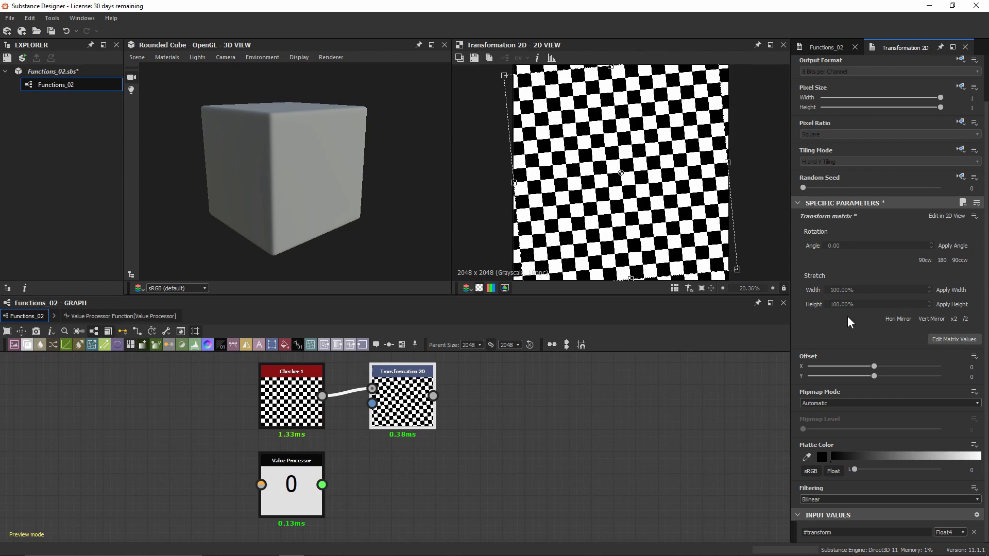
left_click(939, 340)
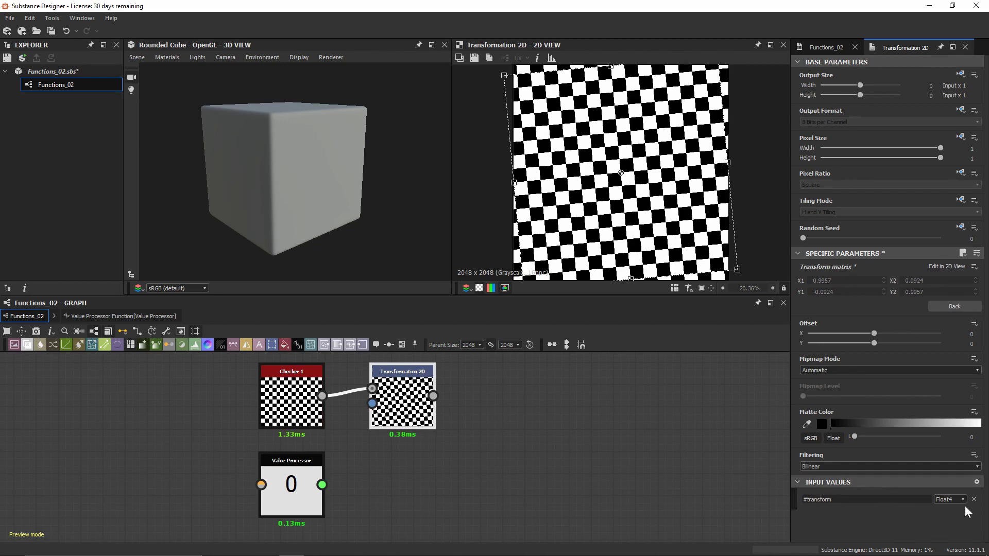
- Connect the Value Processor to the Transformation 2D node's #transform input and open the Value Processor function for editing
left_click_drag(323, 485, 371, 404)
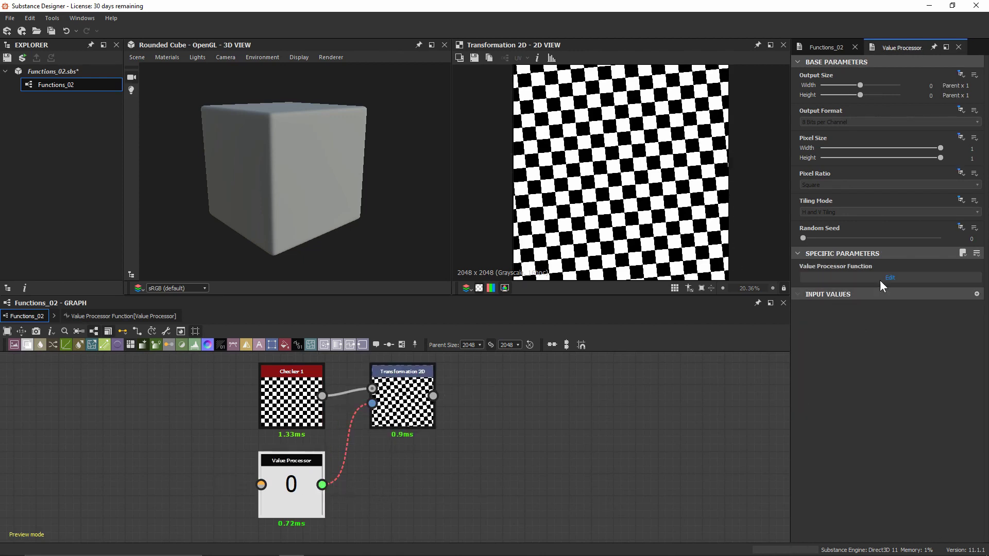
left_click(882, 277)
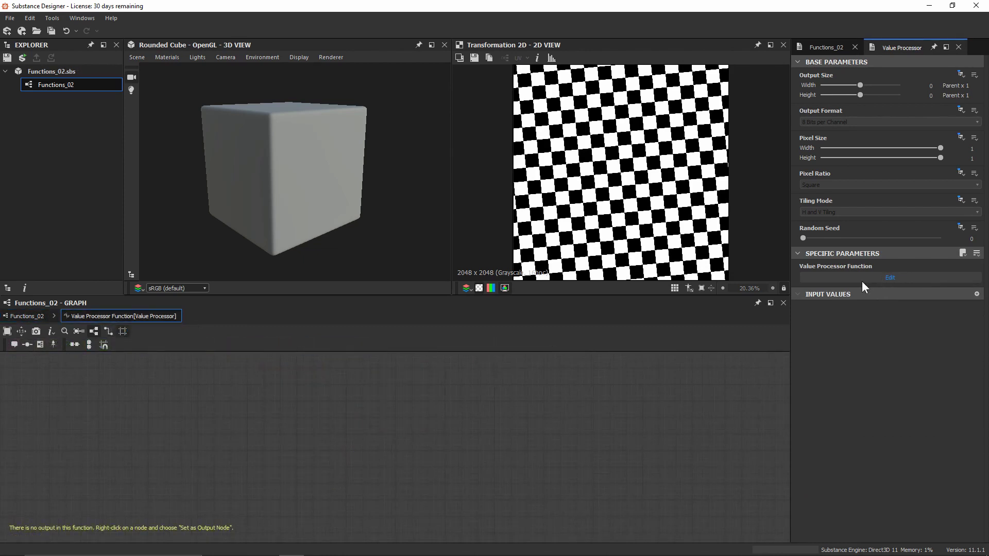
- Add a new graph input parameter with the identifier my_rotation and the label Rotation
left_click(838, 46)
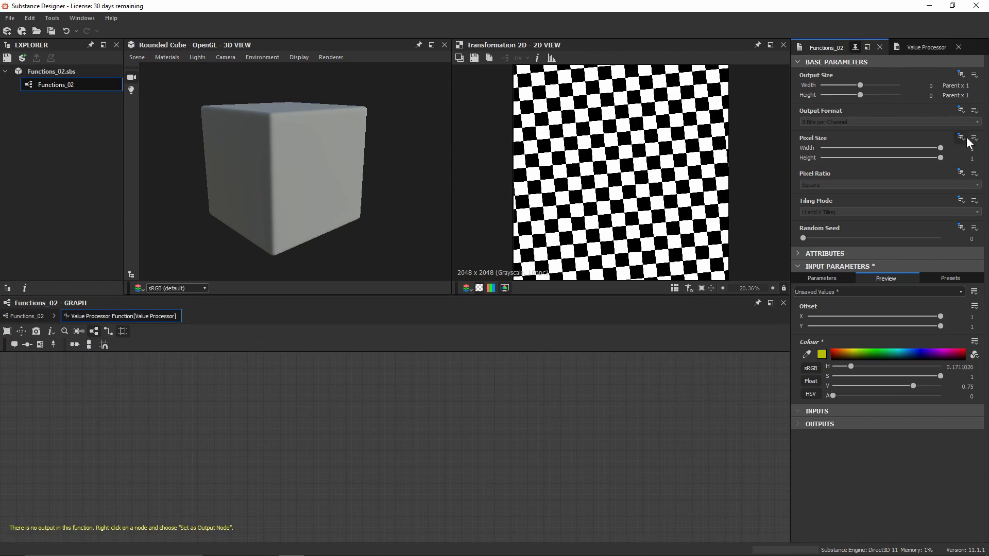
left_click(828, 278)
left_click(801, 316)
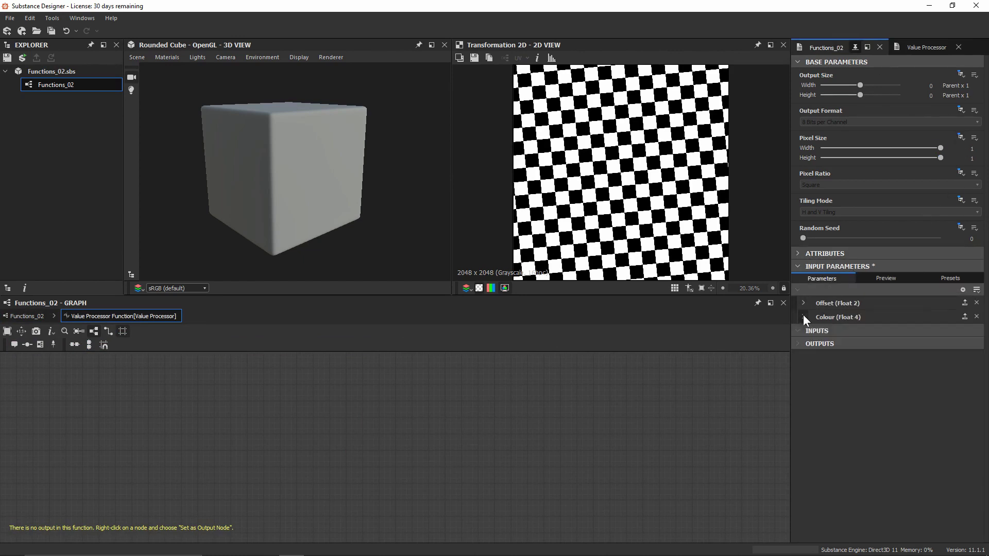
left_click(963, 289)
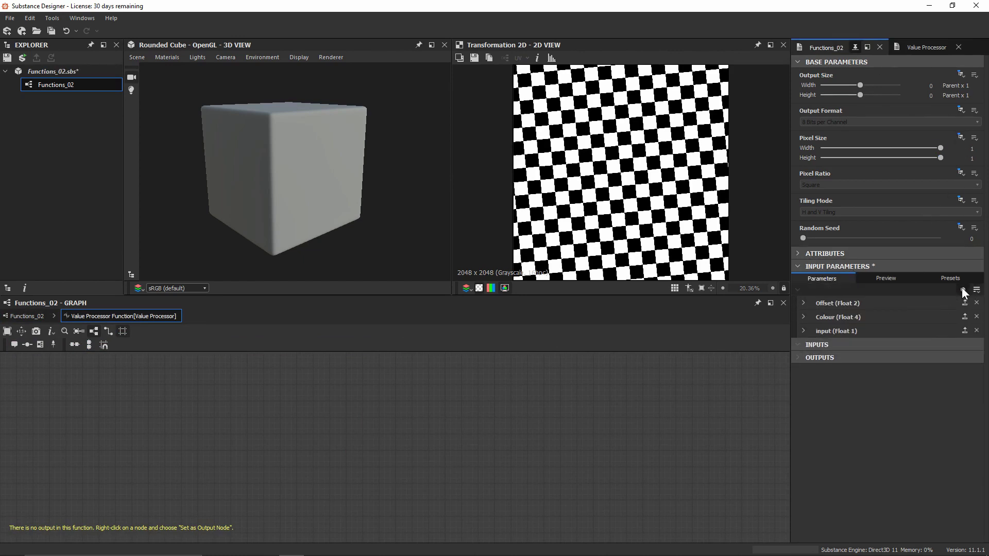
left_click(804, 330)
double_click(847, 342)
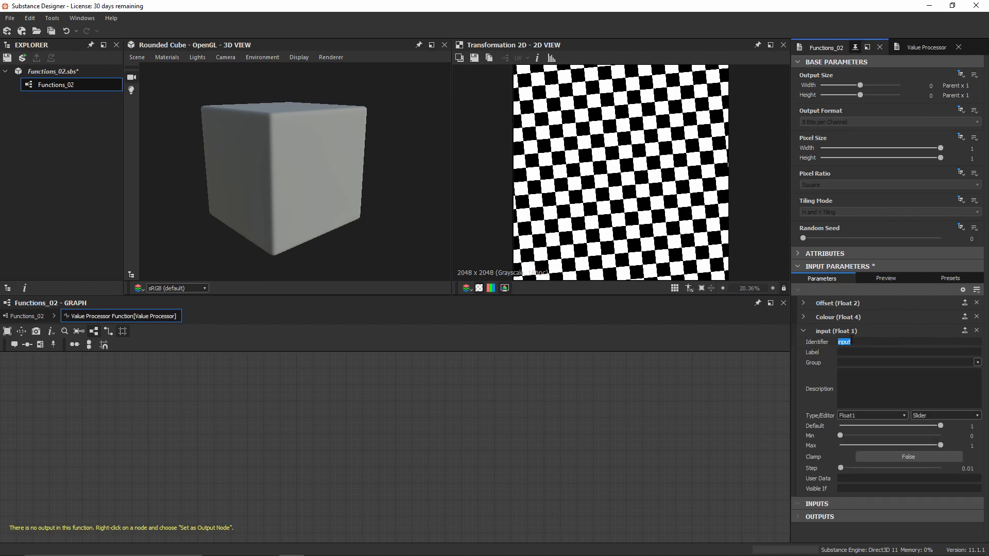
type("my_rotation")
key("Tab")
type("Rotation")
key("Return")
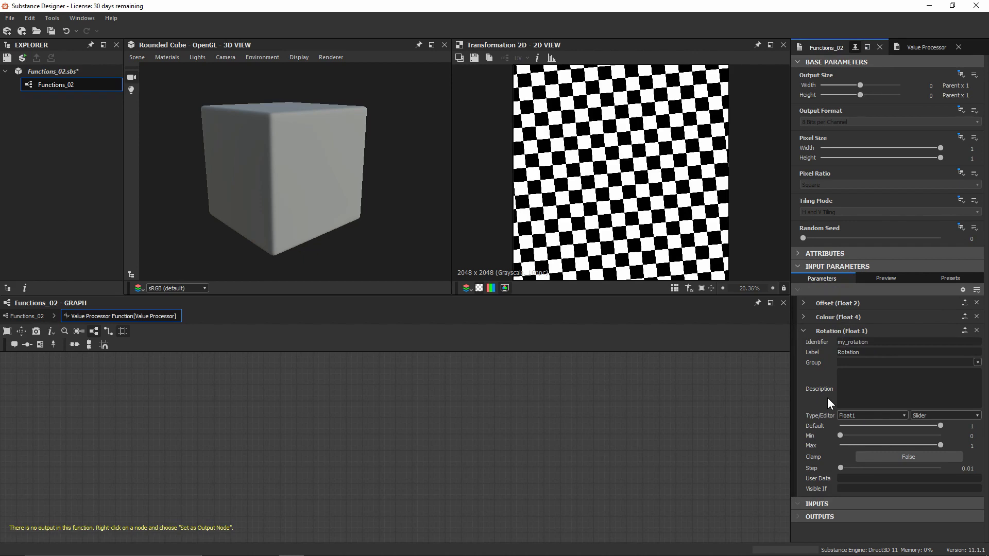
- Set the Rotation graph input's editor to Angle, keeping the Float1 type
left_click(944, 415)
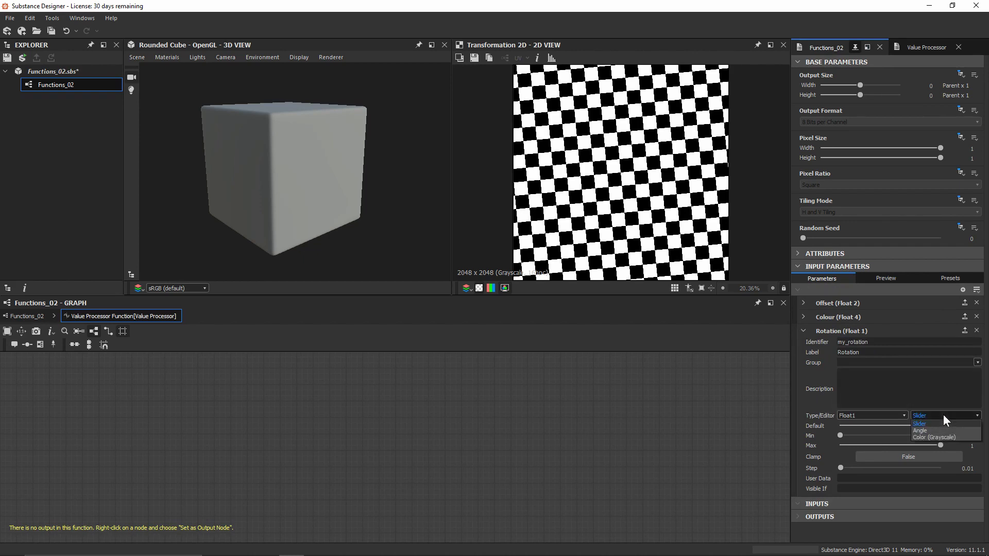
left_click(949, 430)
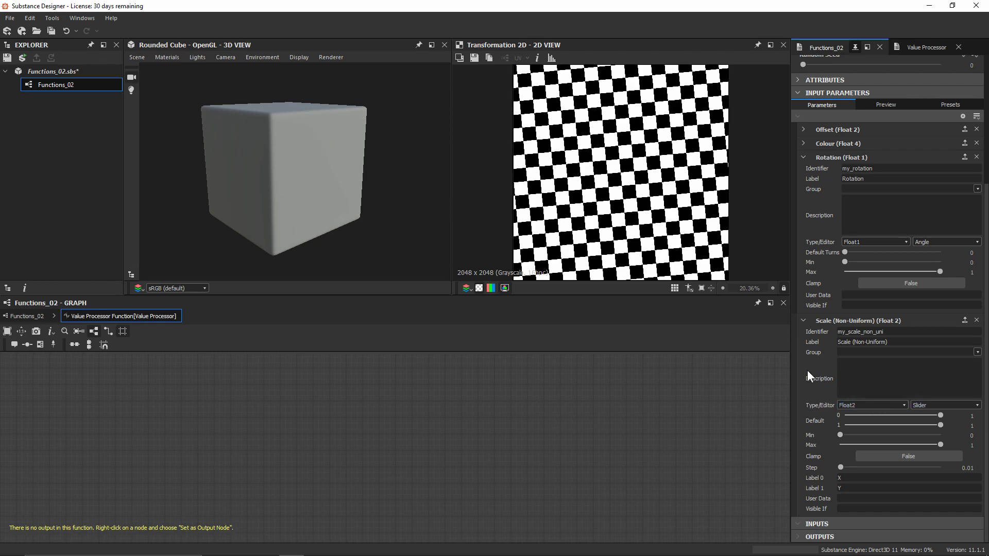
- Try out the Rotation and Scale (Non-Uniform) values in the graph's input parameter preview
left_click(885, 106)
left_click_drag(875, 435, 839, 435)
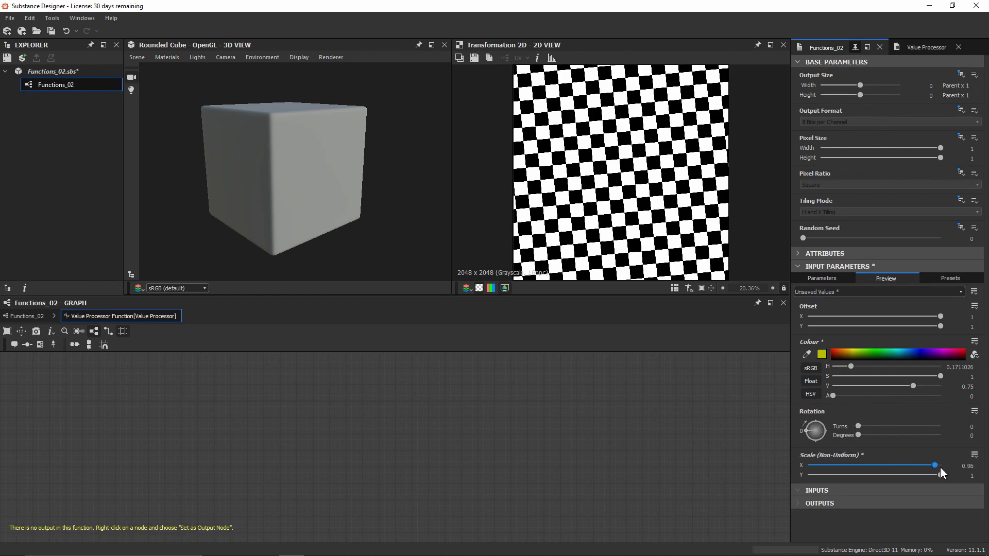
left_click_drag(941, 475, 857, 476)
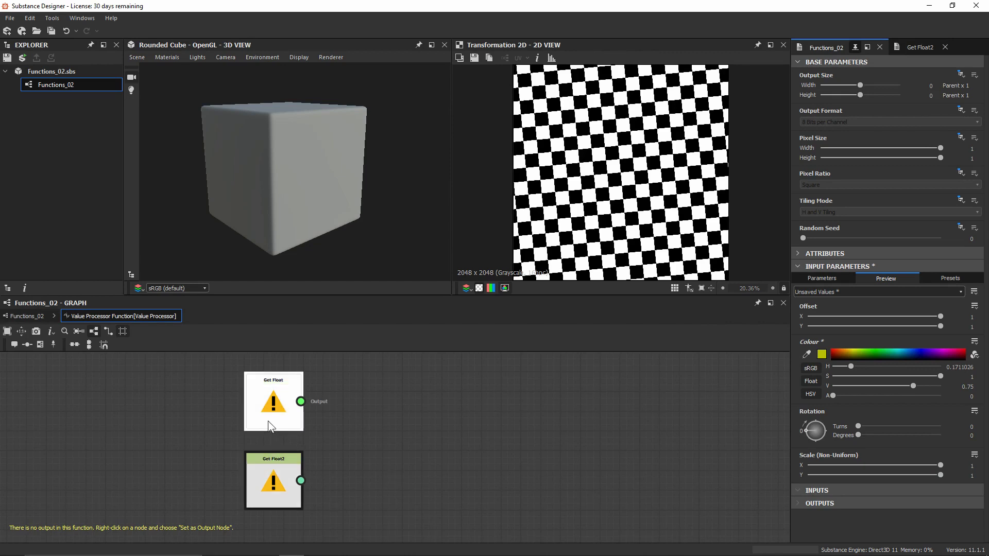
- Assign my_rotation to the Get Float node and my_scale_non_uni to the Get Float2 node
left_click(272, 403)
left_click(977, 72)
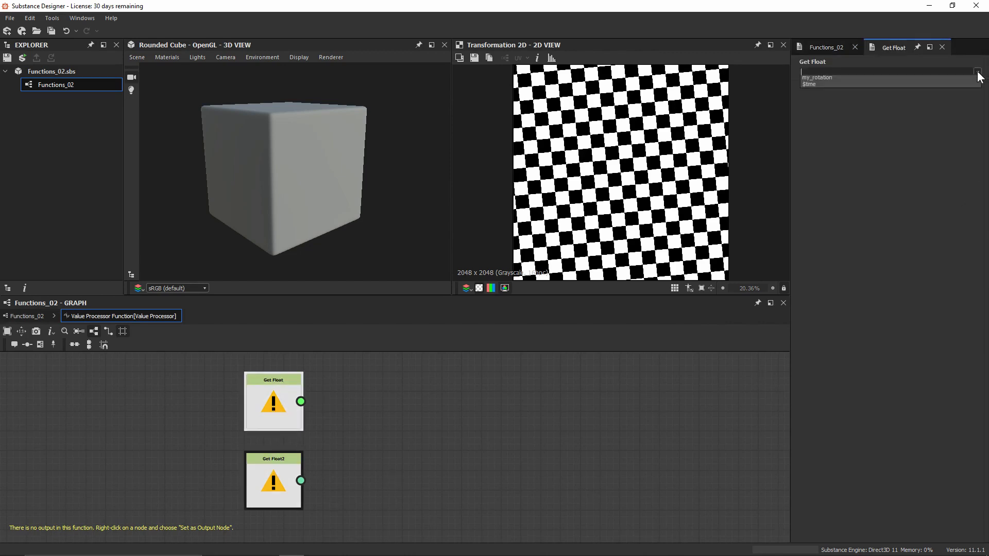
left_click(955, 88)
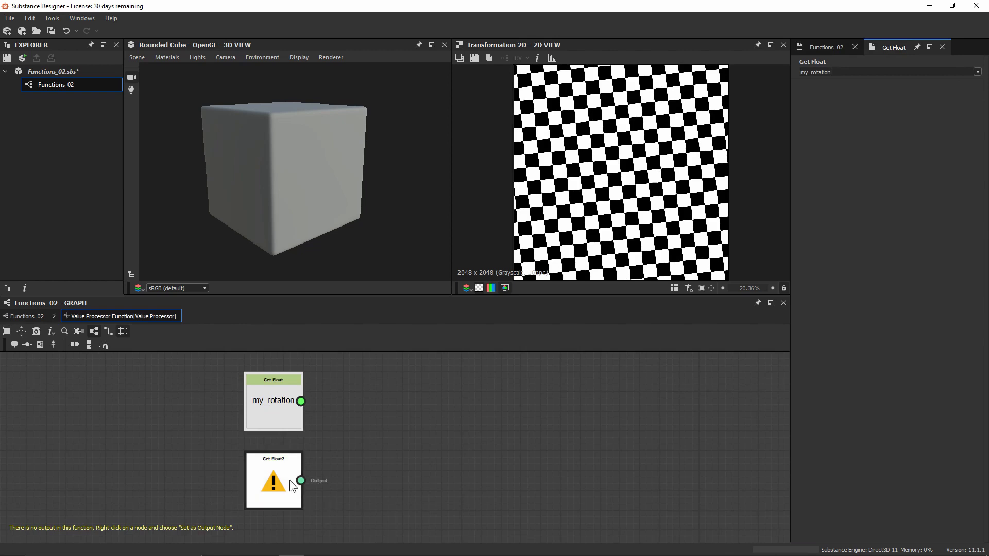
left_click(273, 492)
left_click(978, 72)
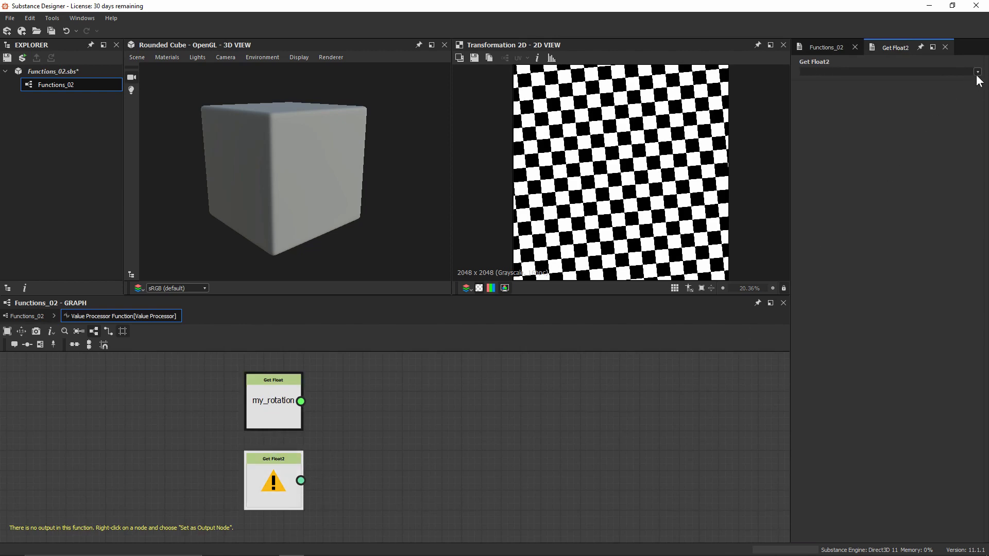
left_click(951, 92)
left_click(488, 447)
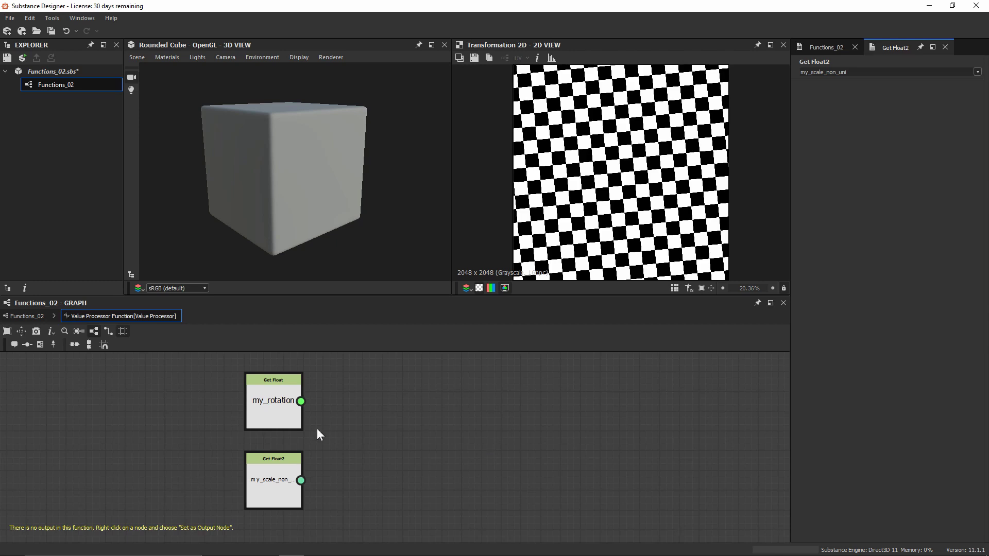
- Add a Rotation Matrix node fed by the my_rotation Get Float node
left_click(292, 414)
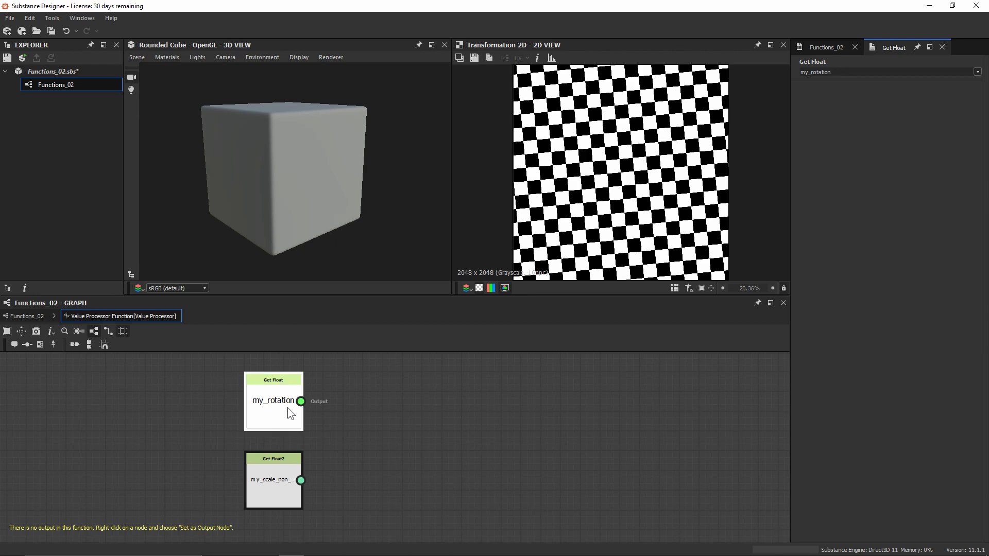
key("space")
type("rota")
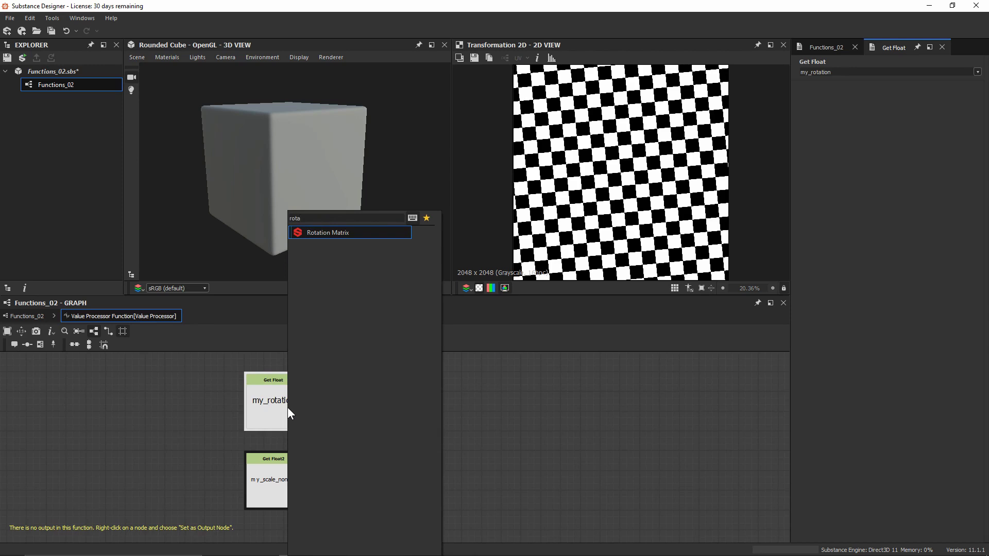
key("Return")
- Move the my_scale_non_uni Get Float2 node farther below the rotation nodes
scroll(246, 378, "down", 3)
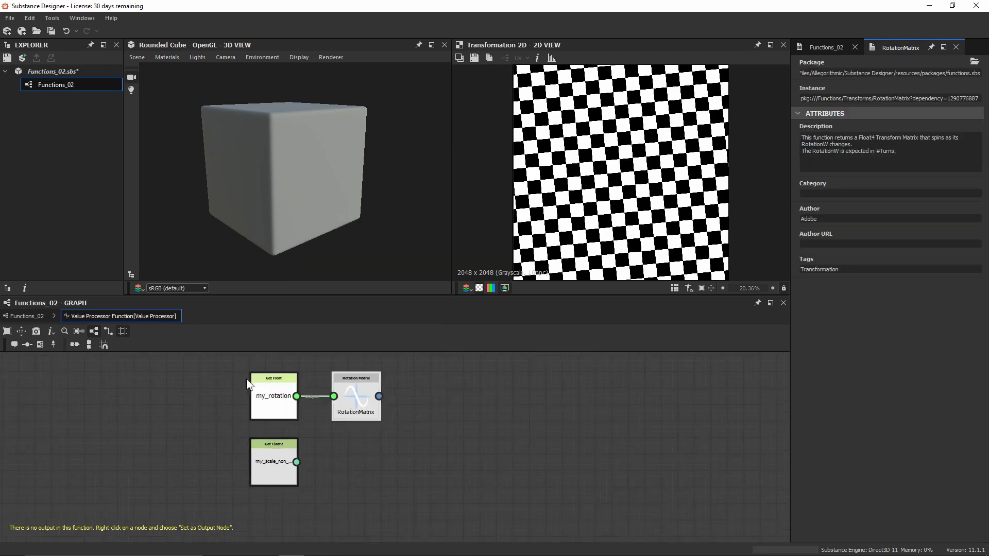
middle_click_drag(341, 410, 339, 377)
left_click_drag(338, 379, 338, 366)
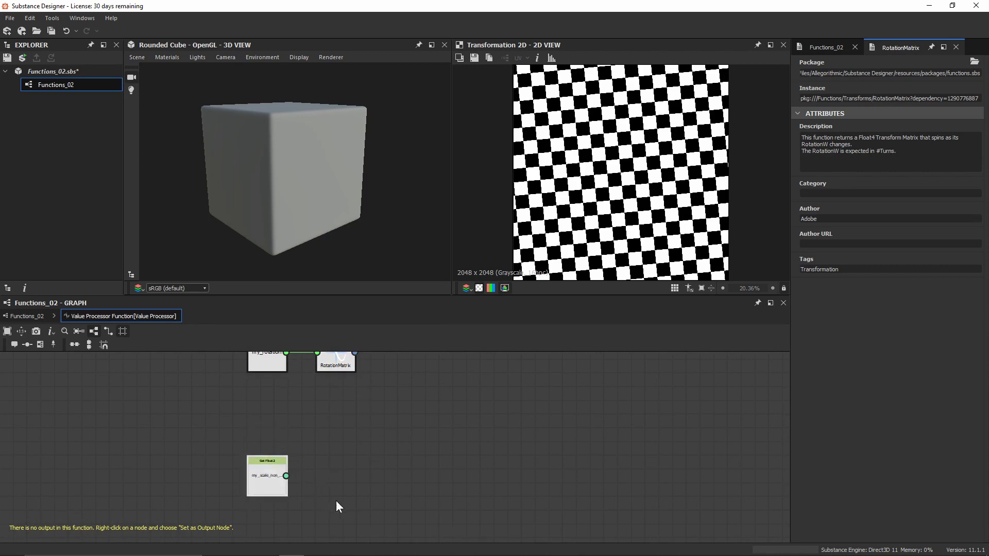
- Add a Scalar Multiplication node fed by the my_scale_non_uni Get Float2 node
scroll(336, 500, "up", 3)
middle_click_drag(347, 466, 408, 465)
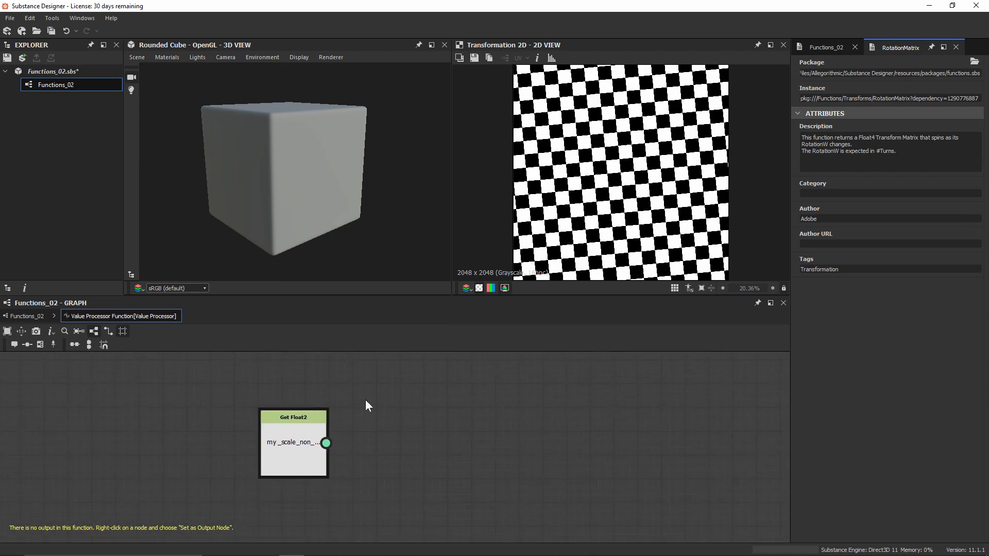
left_click(302, 462)
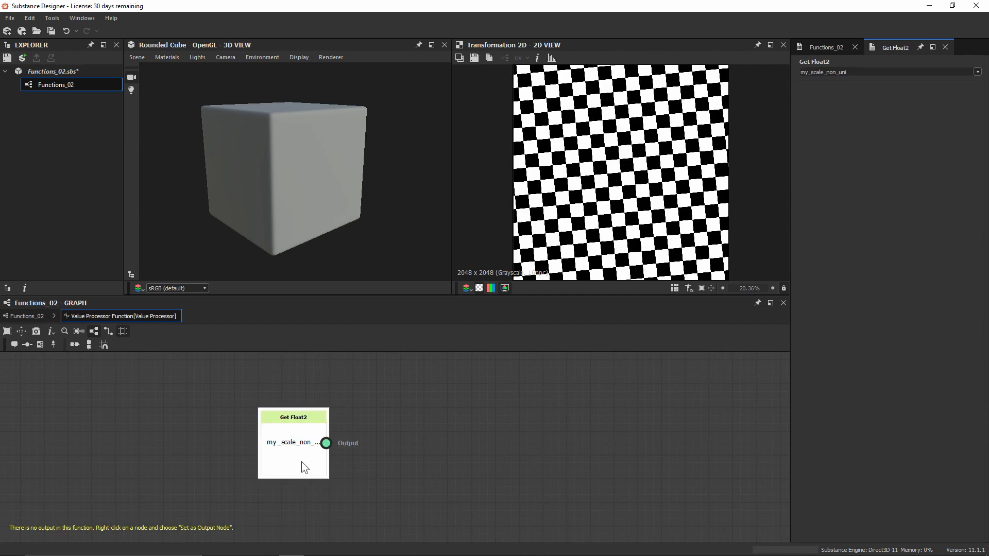
key("space")
type("mul")
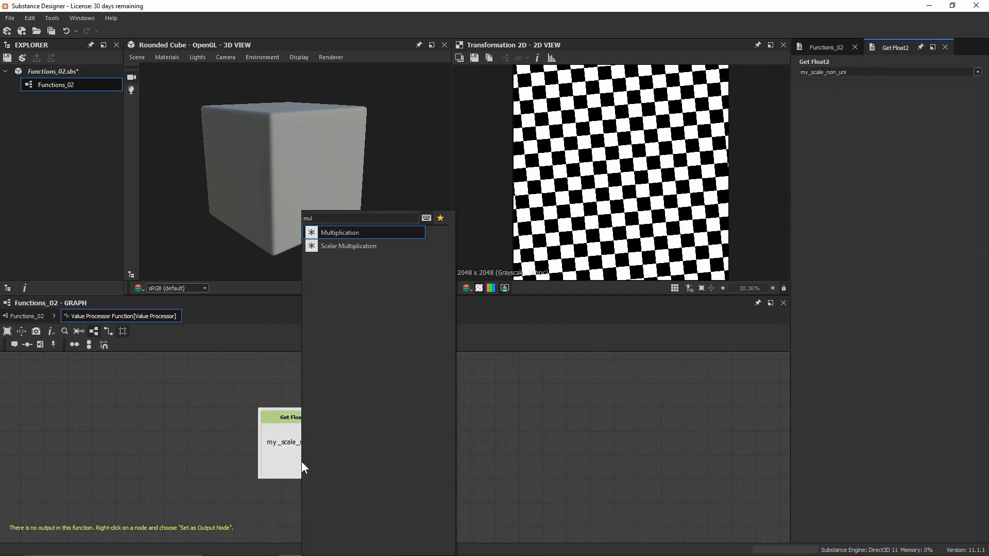
left_click(348, 246)
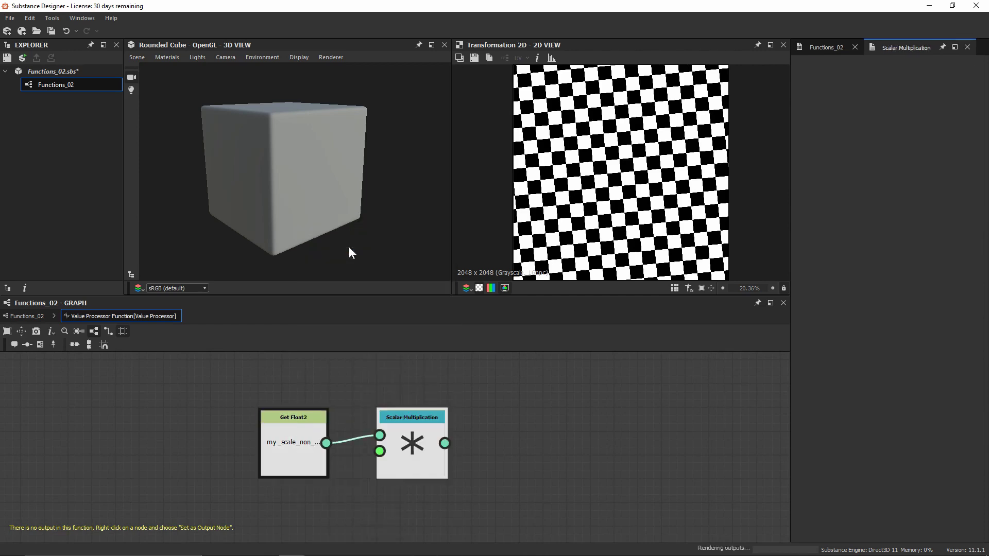
- Add a Float node with value 100 below Get Float2 and connect it to the Scalar Multiplication's Scalar input
middle_click_drag(532, 488, 574, 429)
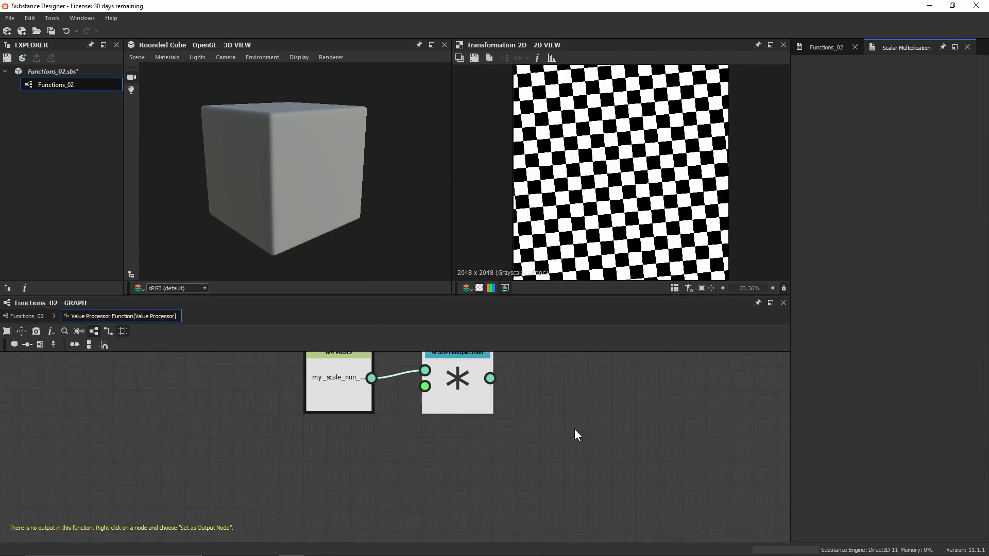
key("space")
type("float")
key("Return")
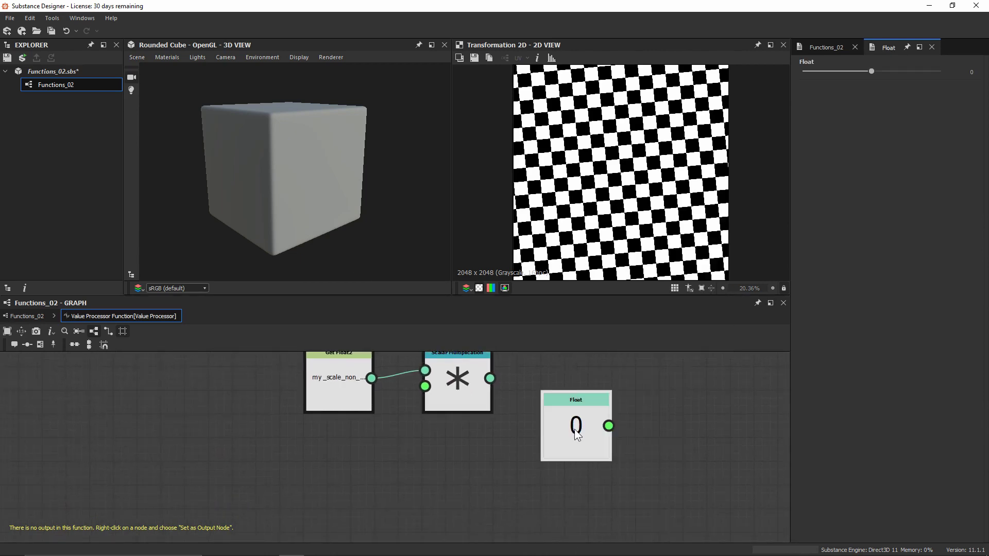
left_click_drag(577, 436, 340, 483)
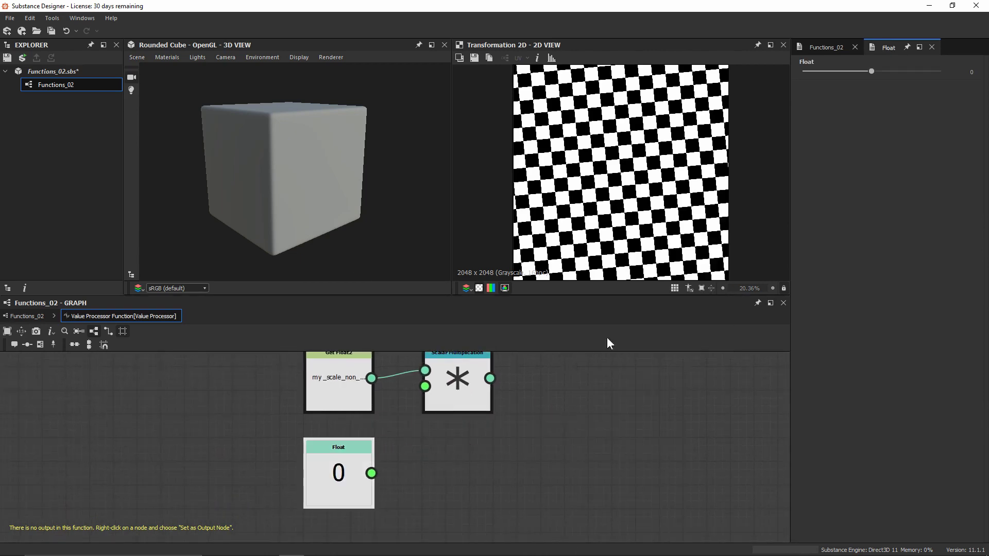
left_click(962, 71)
type("1")
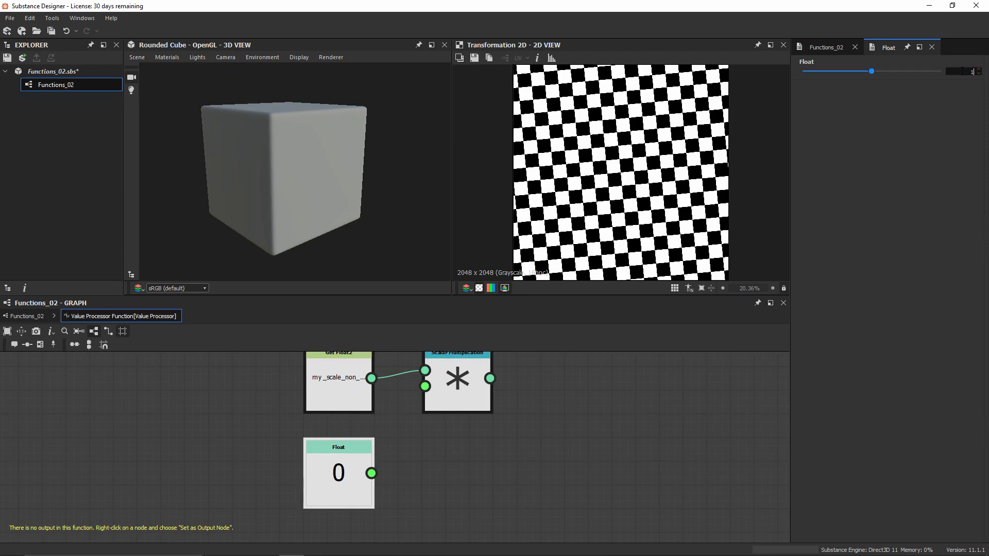
type("00")
key("Return")
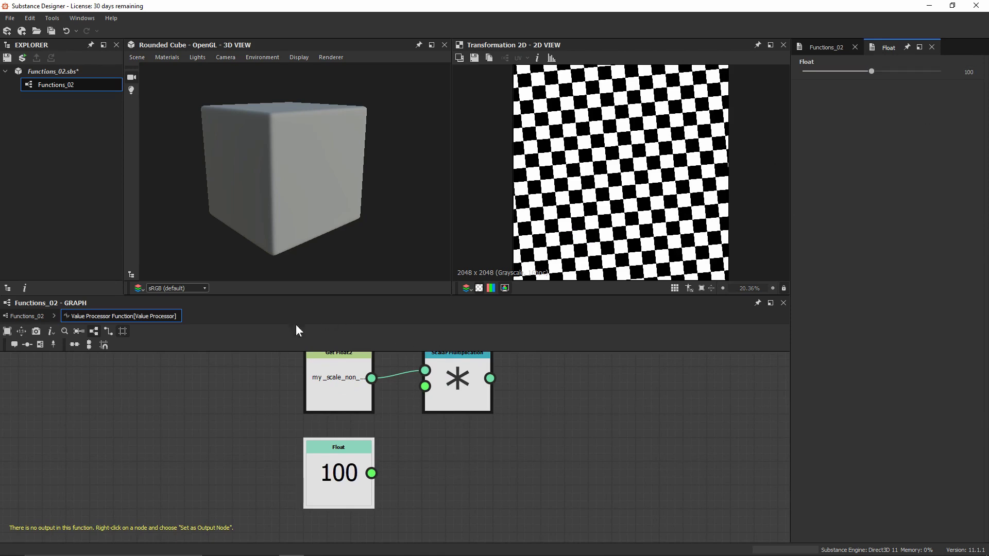
key("f")
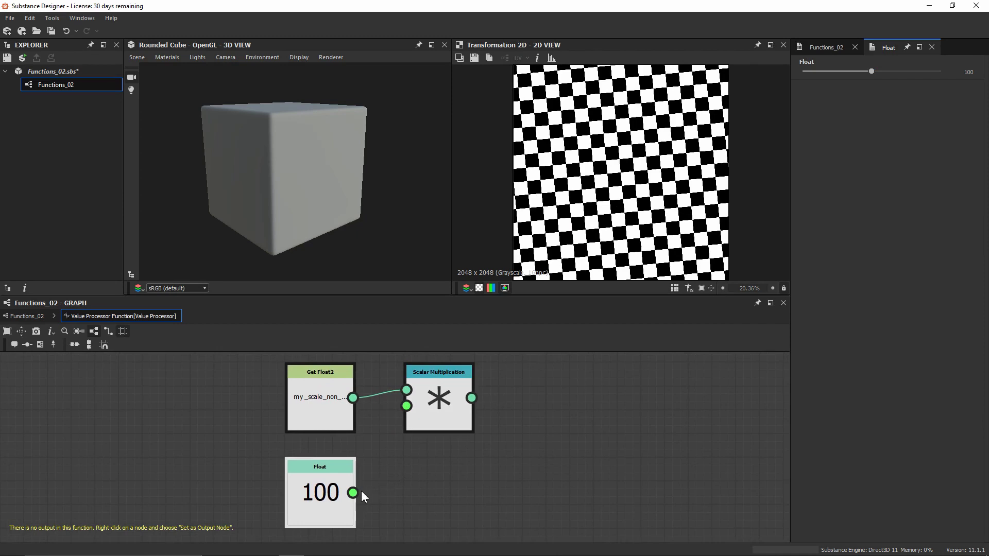
left_click_drag(353, 492, 409, 423)
- Add a Scale Matrix node fed by the Scalar Multiplication output
left_click(447, 407)
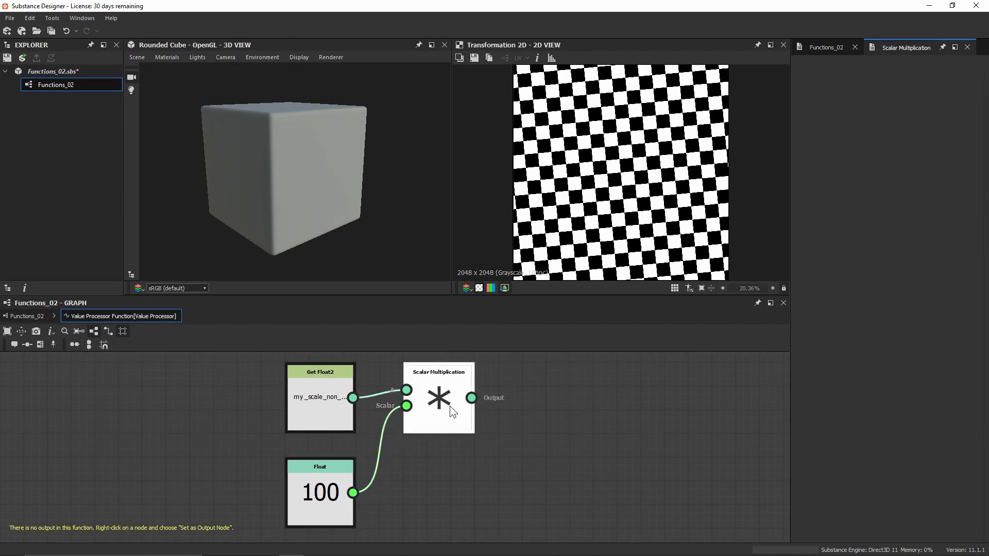
key("space")
type("scal")
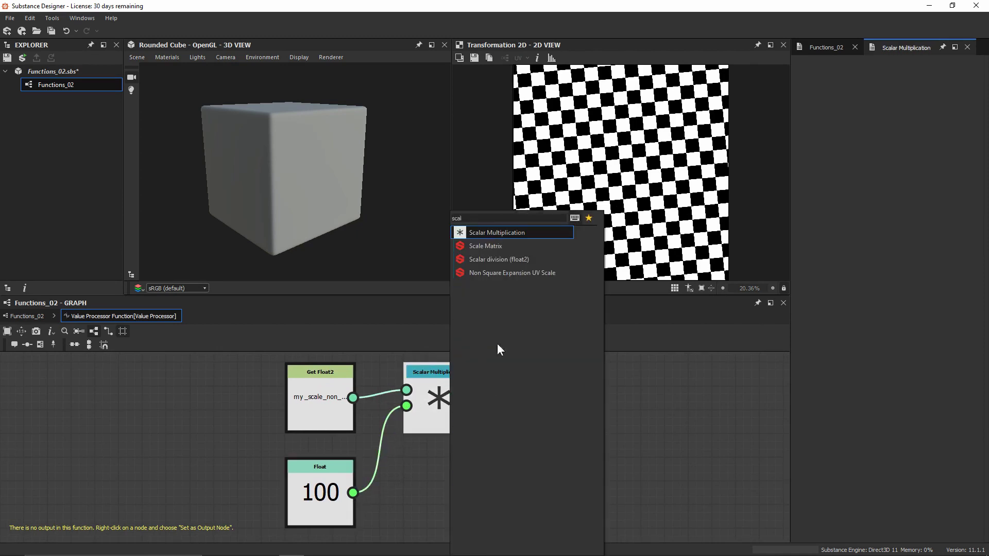
left_click(498, 246)
- Move the my_rotation Get Float and Rotation Matrix nodes directly above the Scalar Multiplication and Scale Matrix nodes
scroll(647, 458, "down", 3)
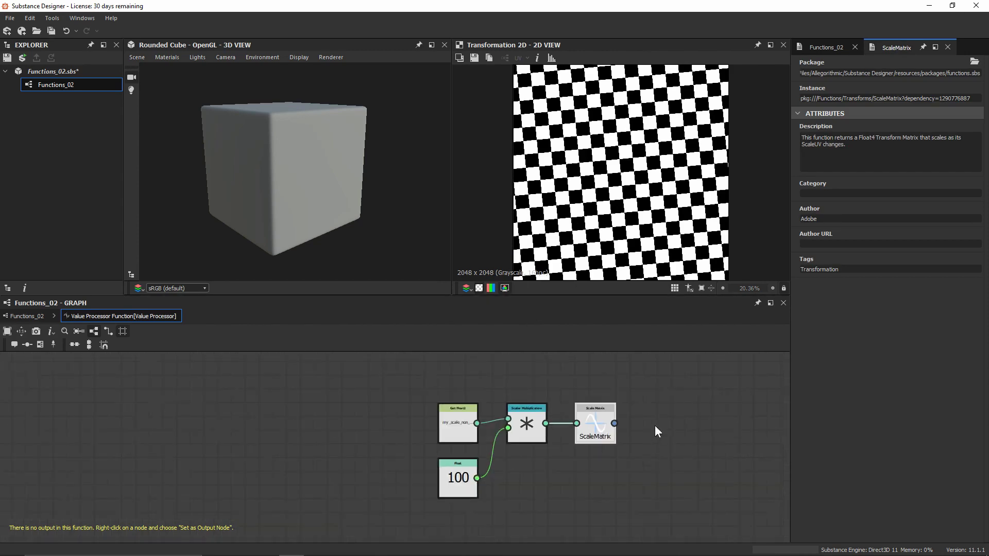
middle_click_drag(655, 425, 570, 404)
scroll(437, 415, "down", 2)
left_click_drag(354, 409, 479, 373)
scroll(515, 449, "up", 3)
middle_click_drag(528, 446, 518, 458)
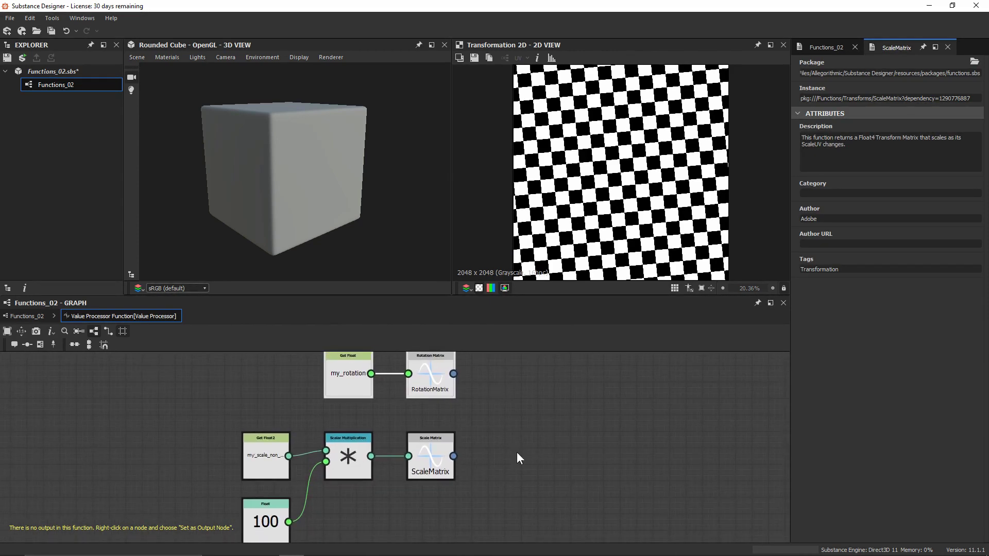
- Add a Matrix Multiply node and connect the Rotation Matrix and Scale Matrix outputs to its two inputs
left_click(558, 452)
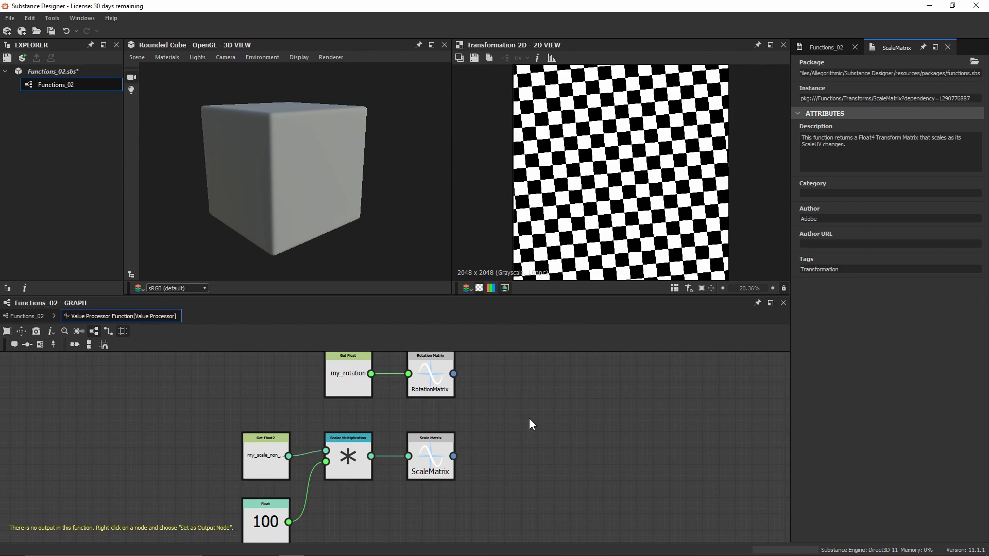
key("space")
type("mat")
key("Return")
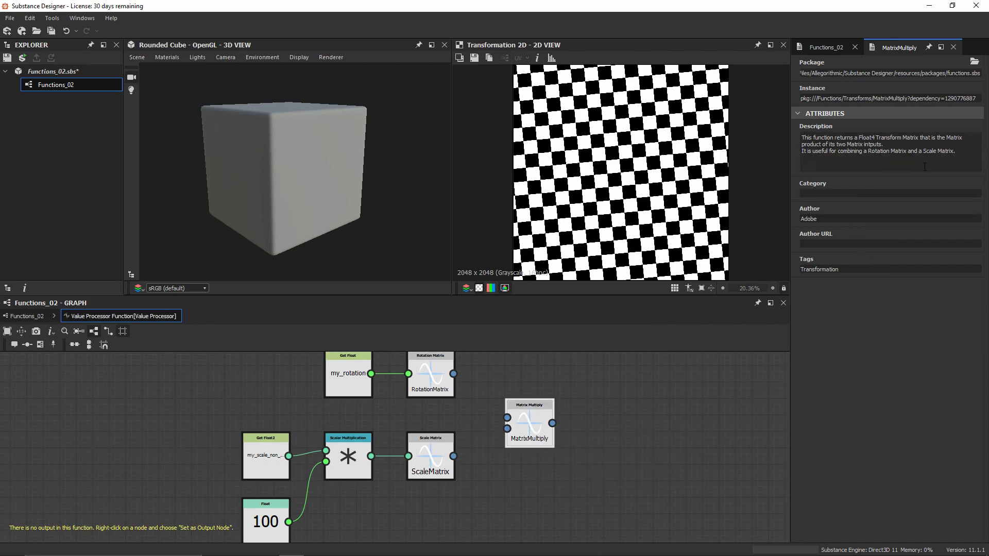
left_click_drag(453, 374, 450, 448)
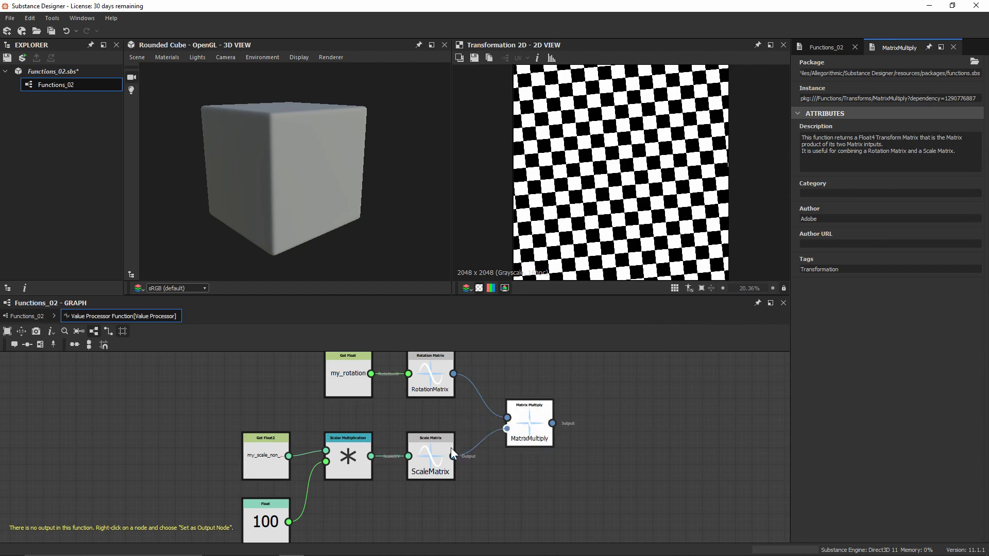
- Set the Matrix Multiply node as the function's output and return to the Functions_02 graph
right_click(526, 426)
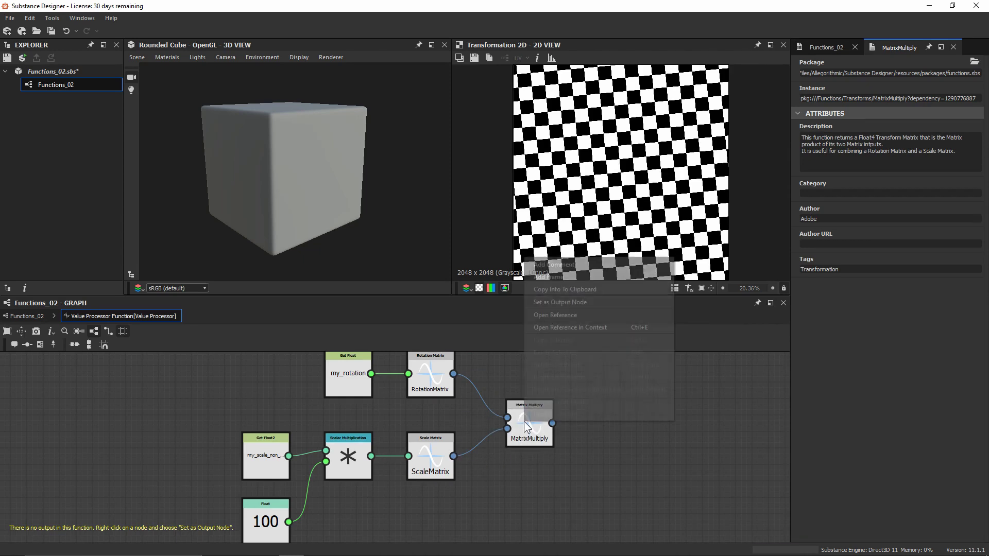
left_click(571, 299)
left_click(23, 316)
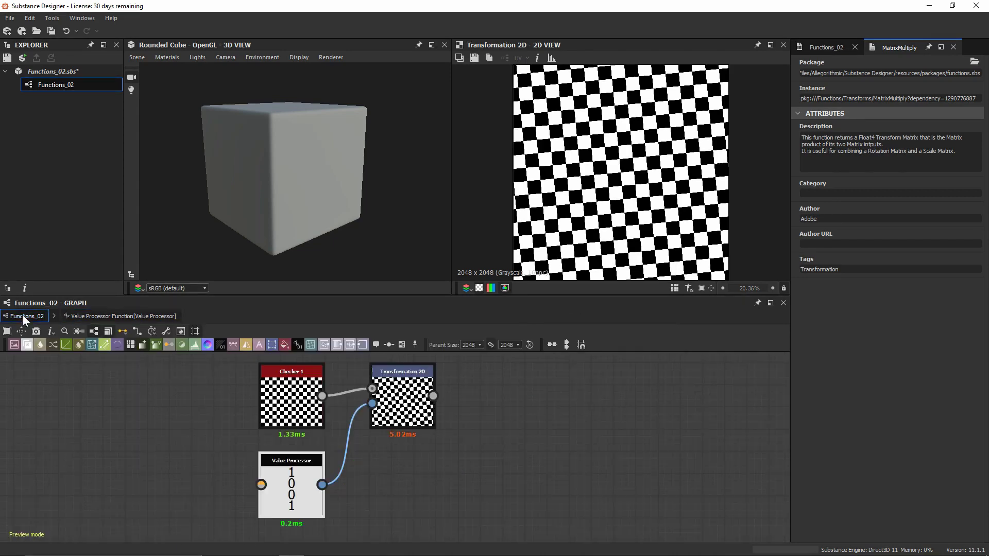
- Drive the Transformation 2D node's Transform matrix parameter with its #transform node input value
left_click(830, 46)
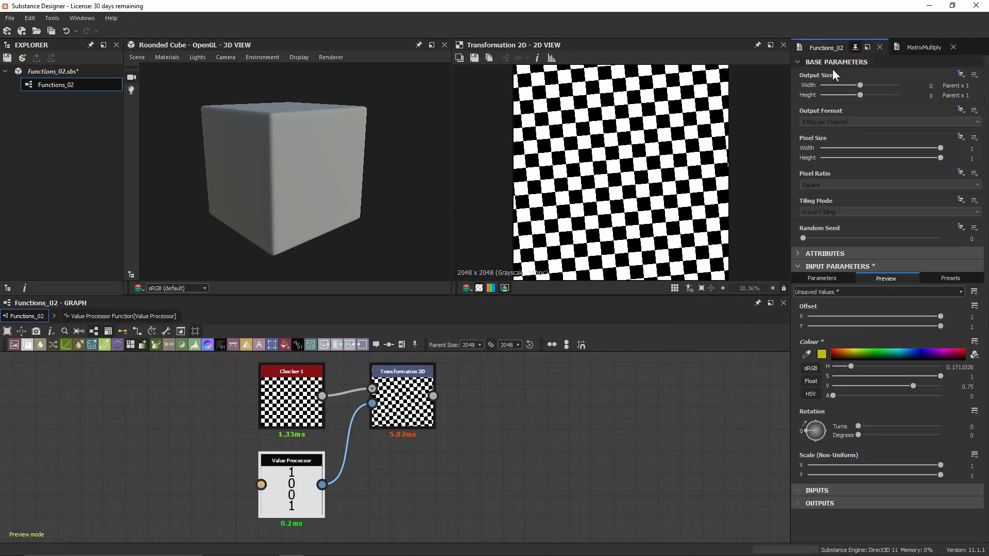
left_click(414, 399)
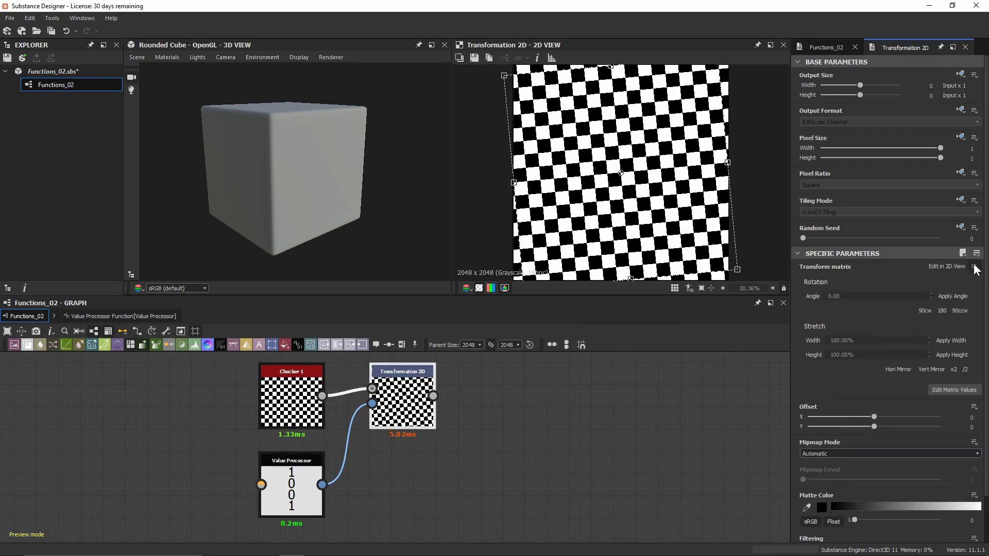
left_click(974, 267)
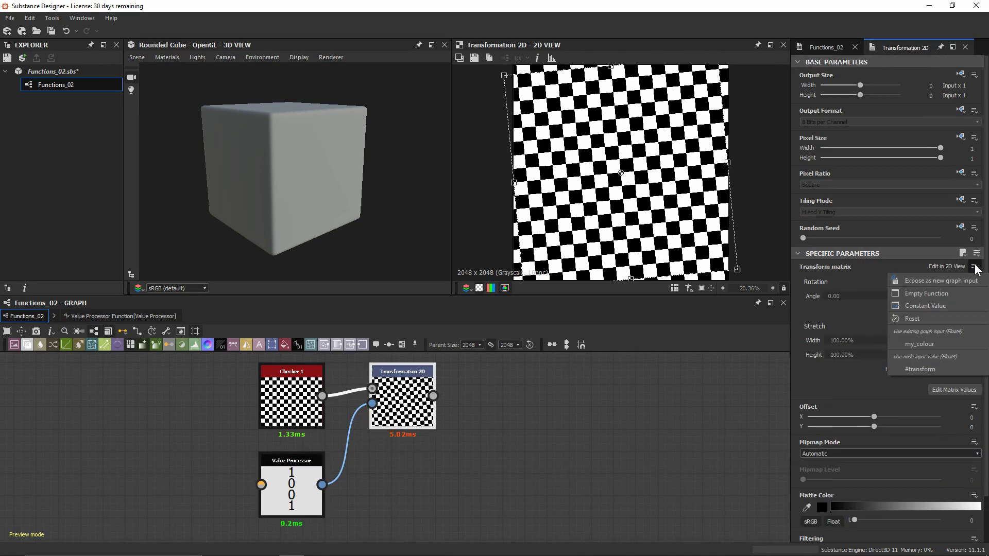
left_click(921, 370)
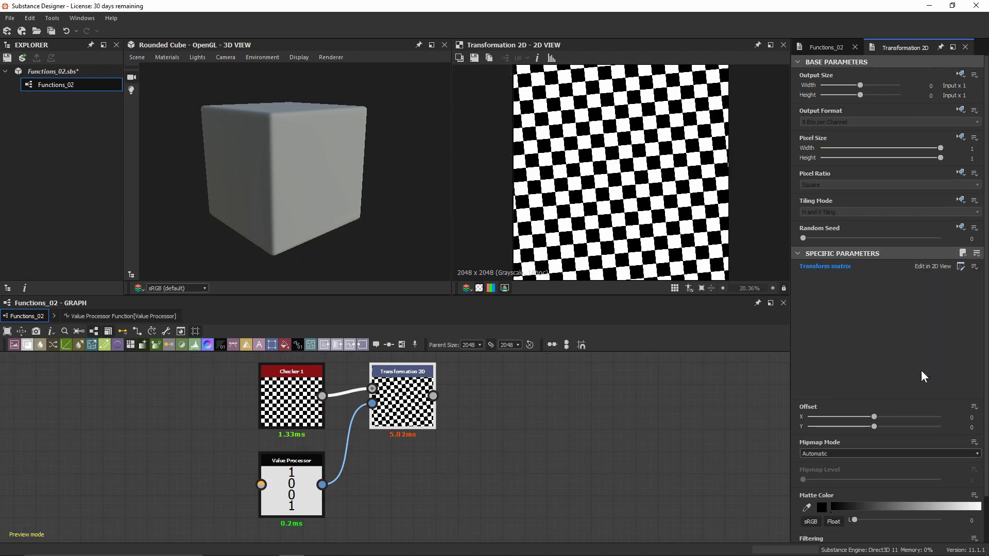
- Try out different Rotation and Scale (Non-Uniform) values in the preview of the Functions_02 graph's input parameters
left_click(530, 461)
left_click(828, 51)
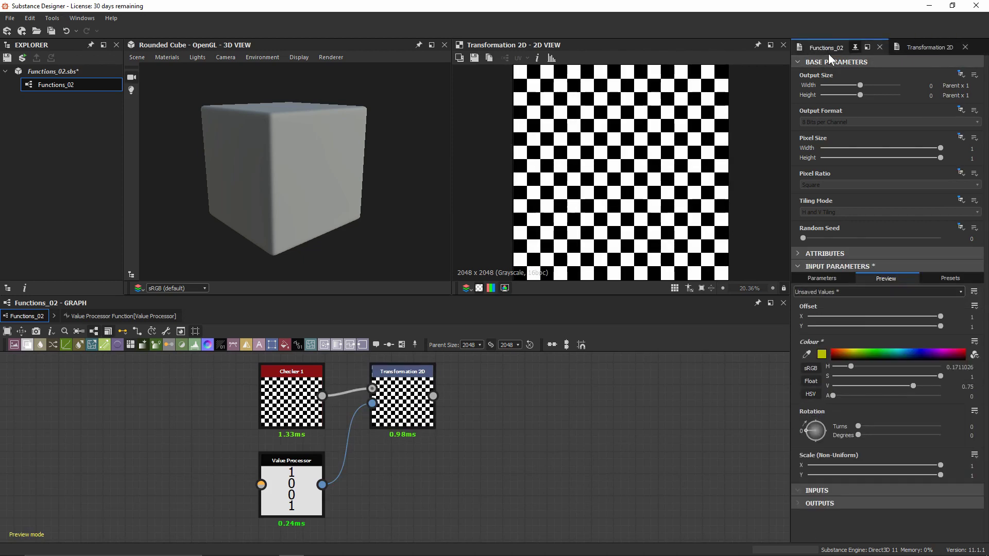
left_click_drag(871, 432, 836, 428)
left_click_drag(889, 465, 868, 474)
left_click_drag(858, 426, 882, 425)
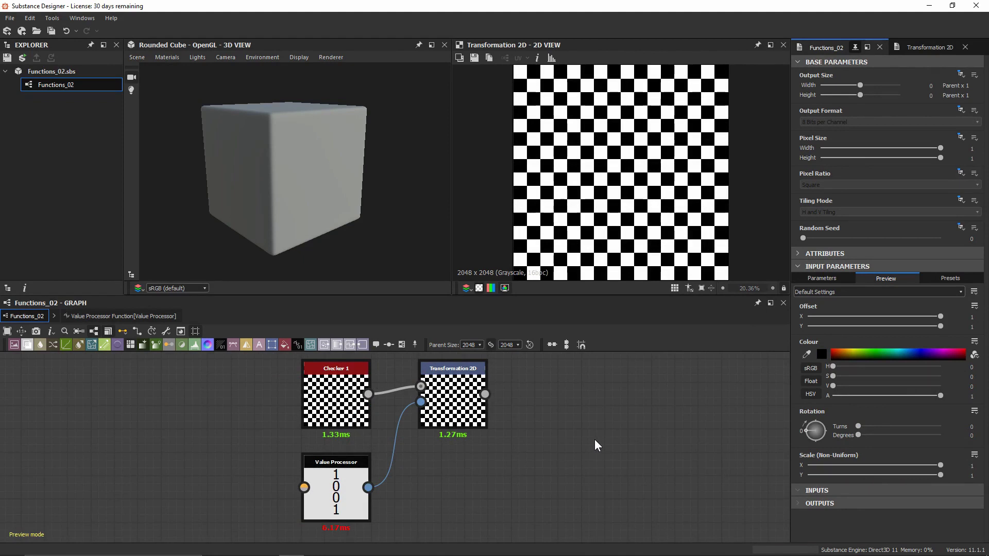
- Add a Float1 graph input with the identifier my_scale_uni and the label Scale (Uniform)
left_click(822, 279)
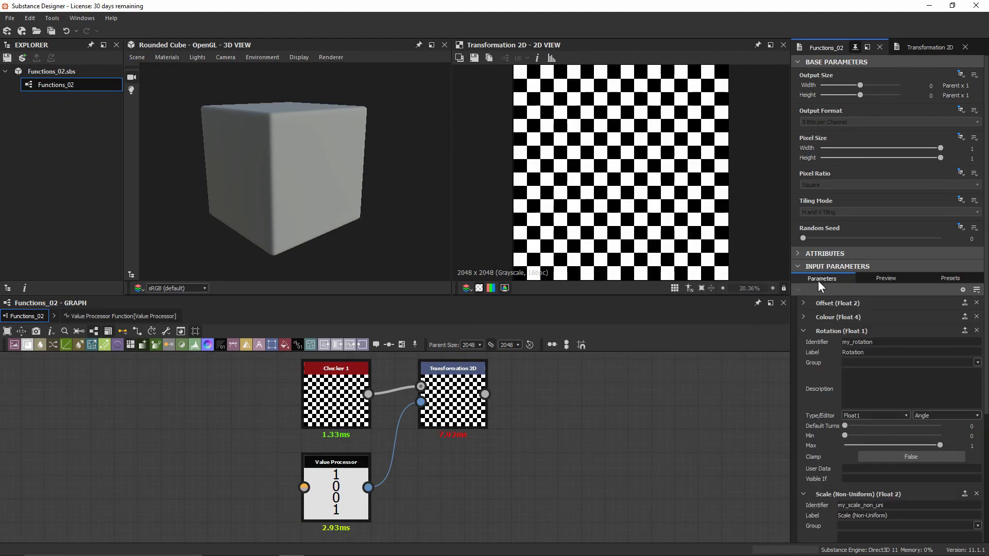
left_click(804, 331)
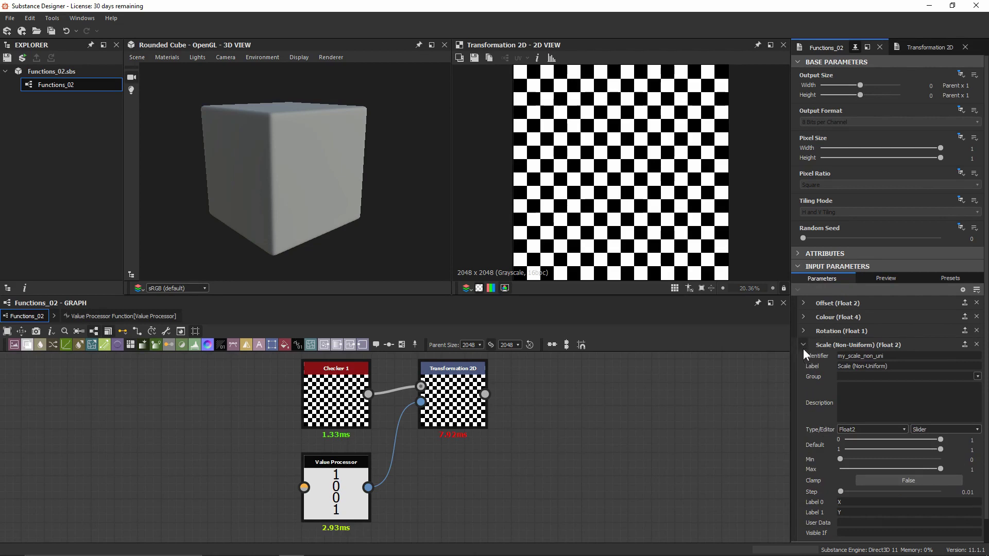
left_click(803, 346)
left_click(962, 290)
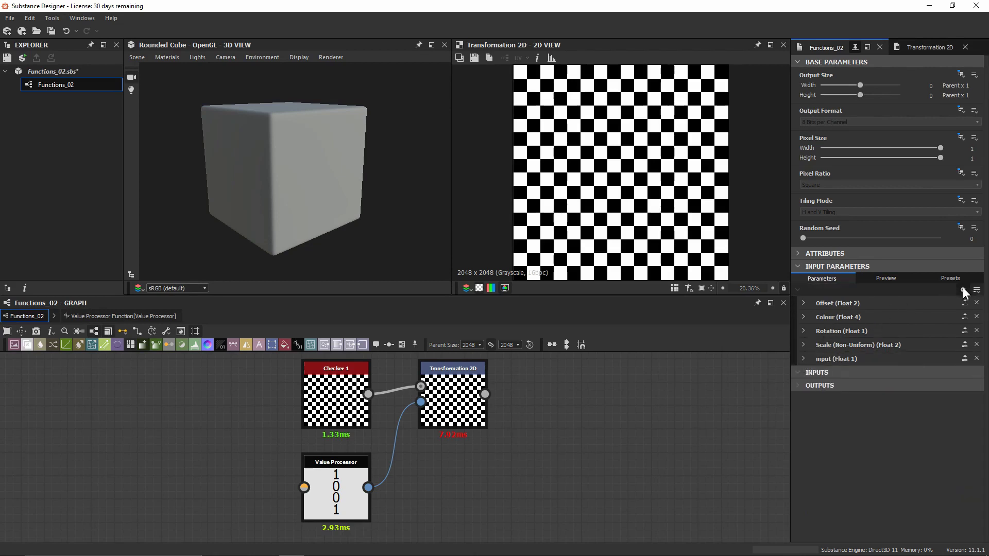
left_click(804, 359)
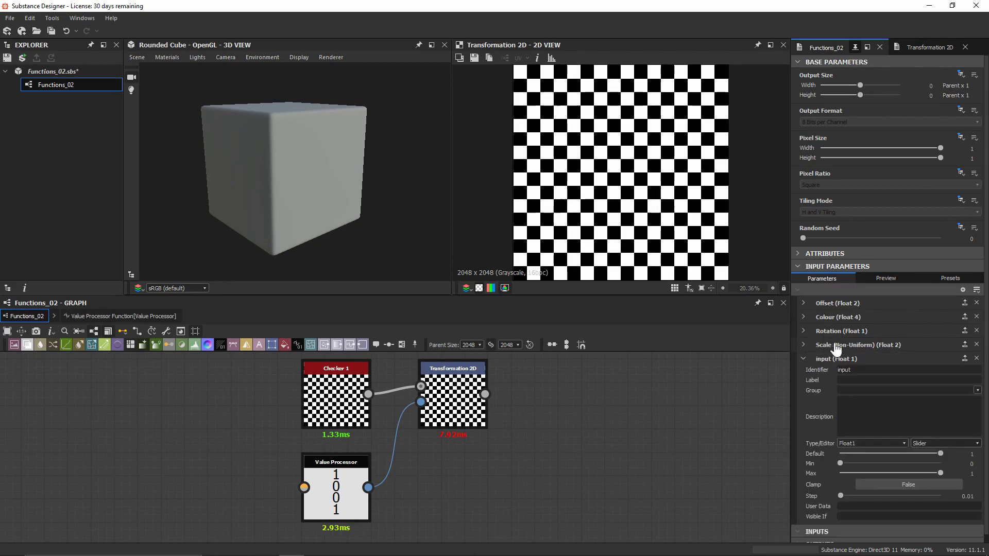
double_click(857, 371)
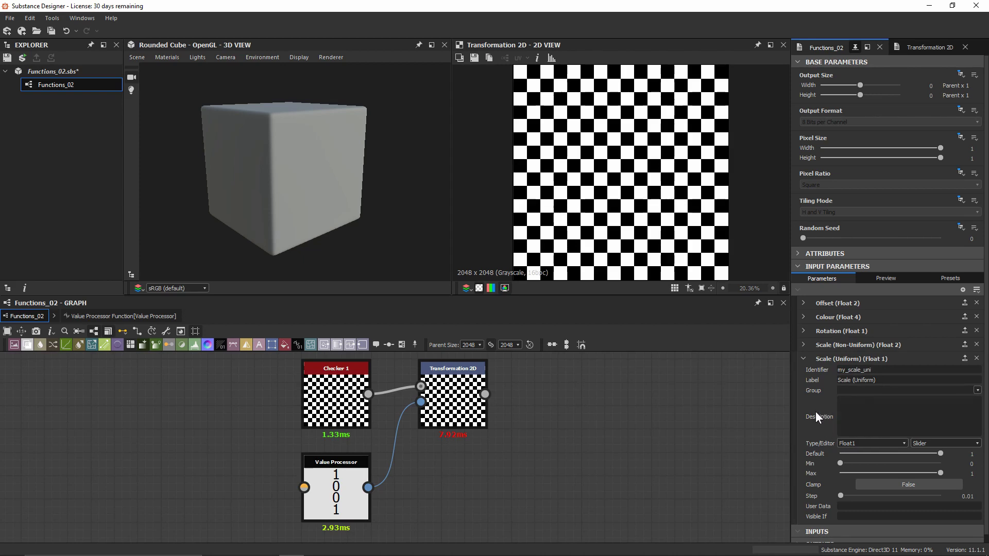
left_click(804, 358)
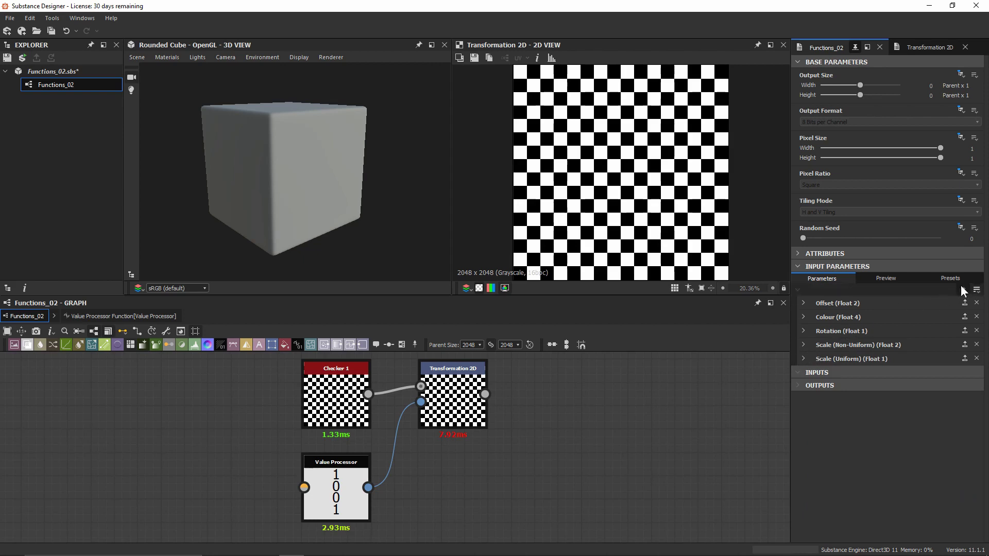
- Add a Boolean graph input with the identifier my_scale_bool and the label Scaling Mode
left_click(963, 290)
left_click(804, 371)
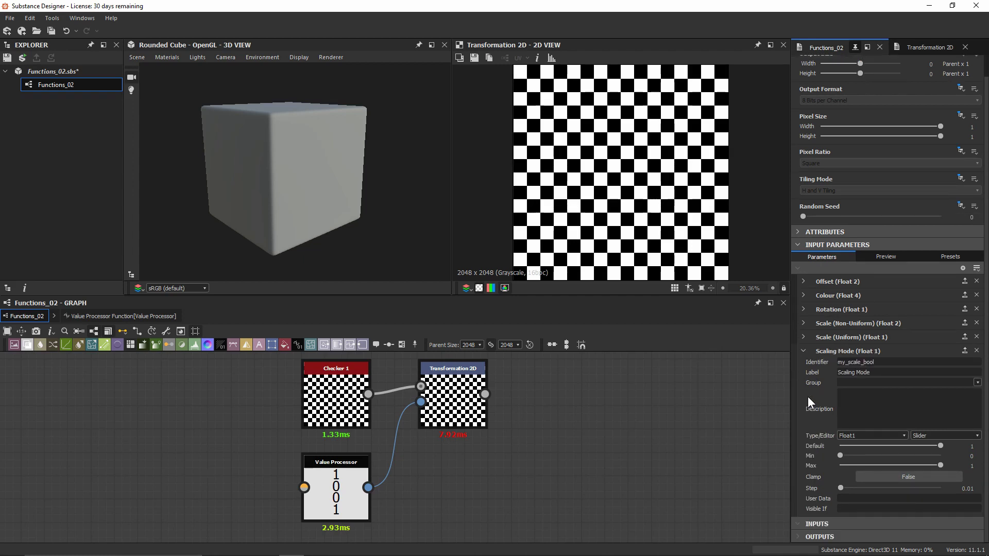
left_click(877, 436)
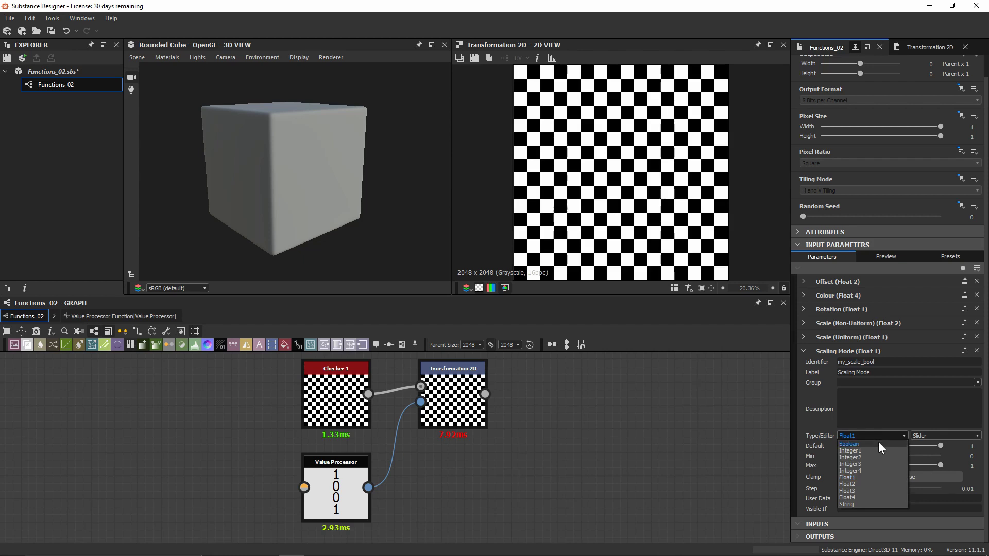
left_click(879, 443)
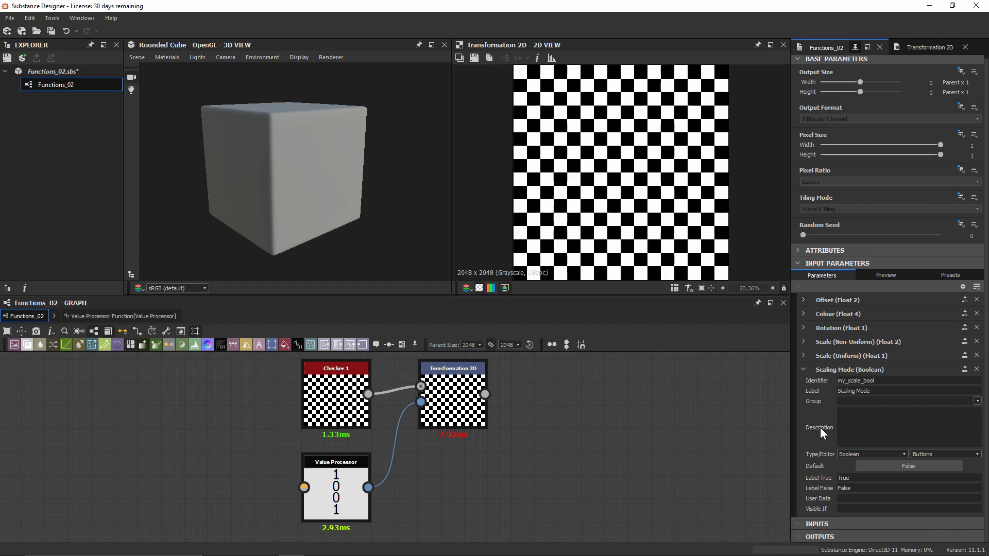
- Label the Scaling Mode input's true state Non-Uniform and its false state Uniform
double_click(862, 477)
key("Tab")
type("Uniform")
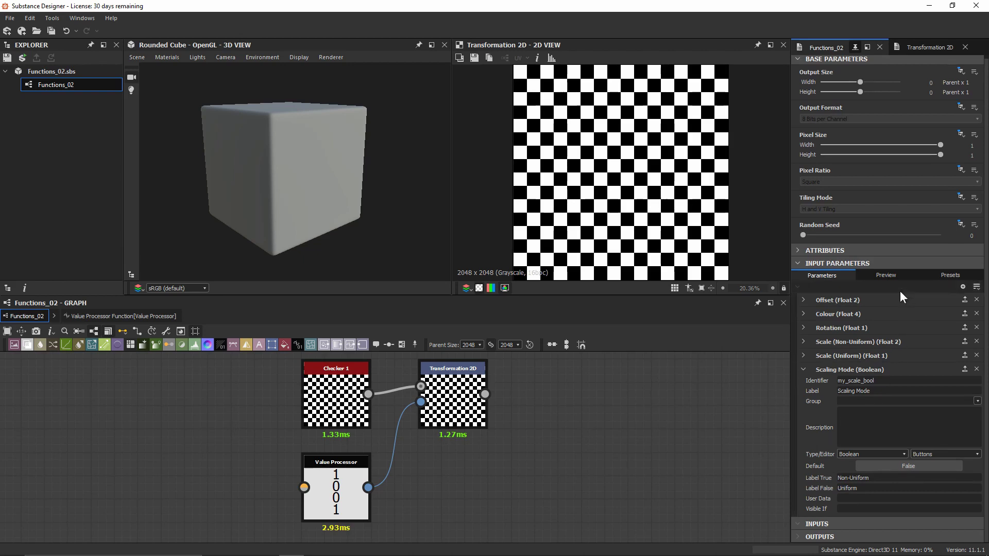
- Preview the graph's input parameters, trying the Scale (Uniform) slider and switching Scaling Mode to Non-Uniform and back to Uniform
left_click(886, 276)
scroll(894, 407, "down", 1)
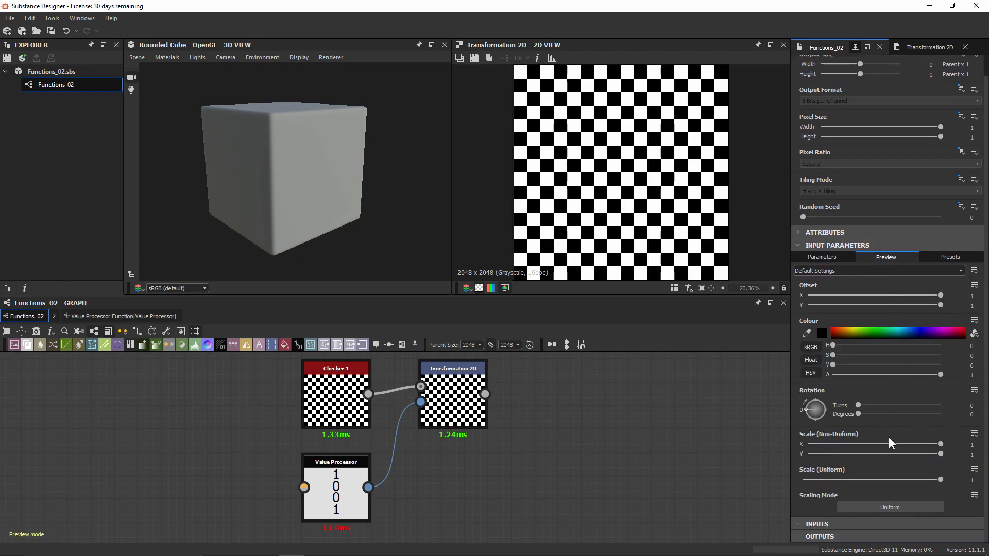
mouse_move(941, 479)
left_mouse_down()
mouse_move(806, 476)
mouse_move(946, 476)
left_mouse_up()
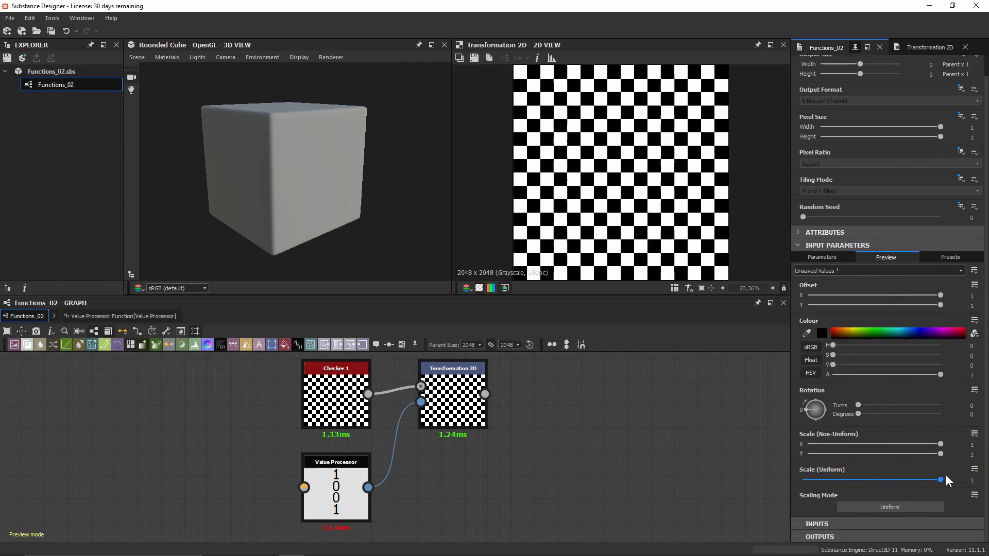
left_click(860, 509)
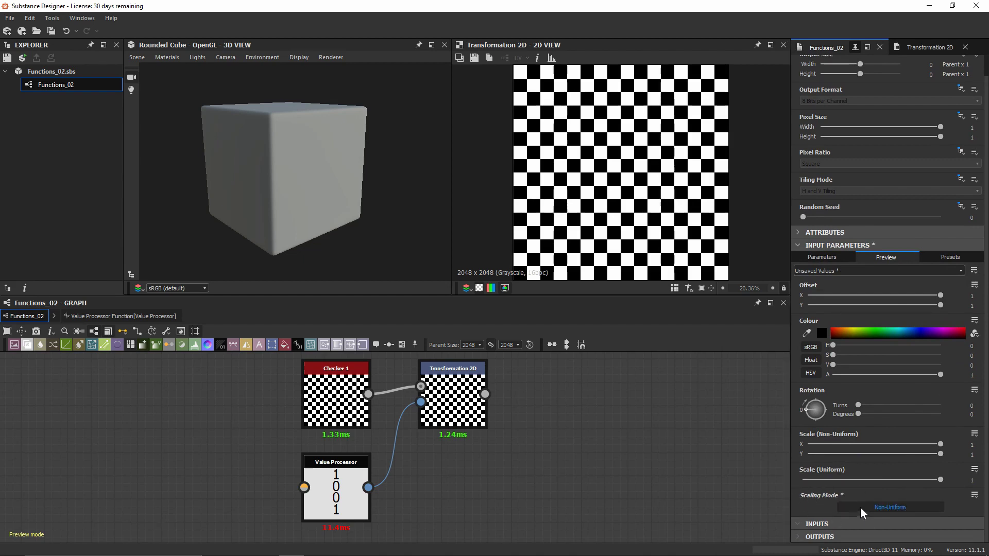
left_click(860, 507)
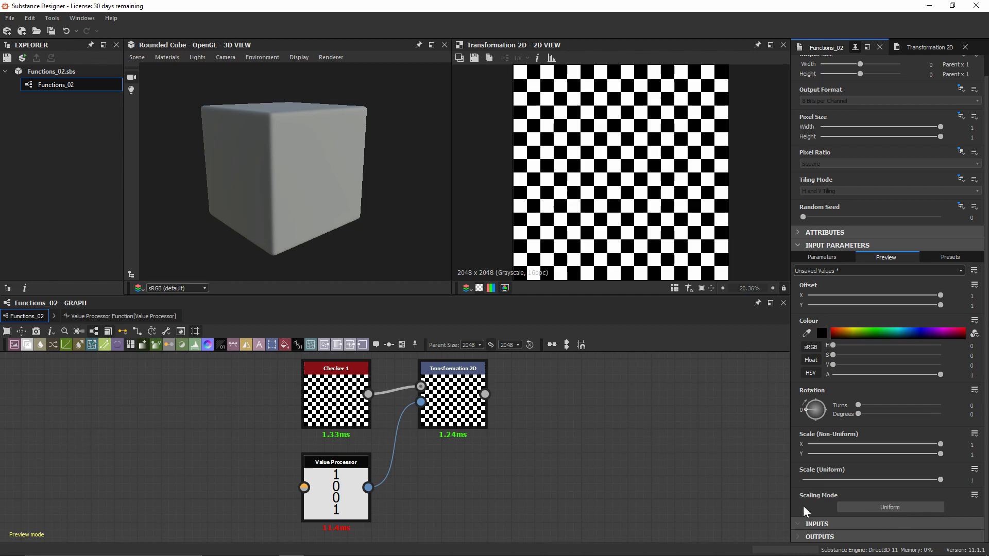
- Reopen the Value Processor function and move the my_rotation Get Float and Rotation Matrix nodes well above the scale nodes
left_click(336, 490)
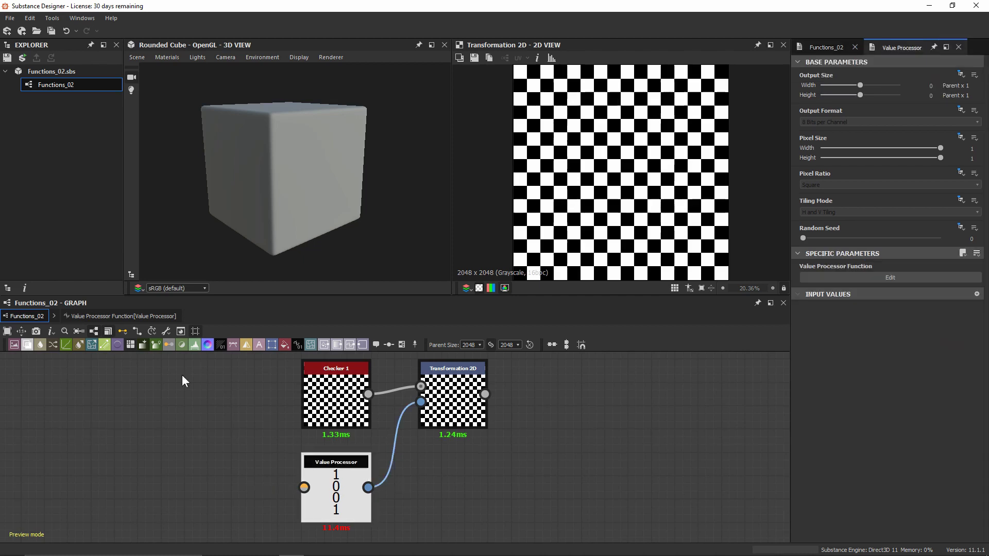
left_click(112, 316)
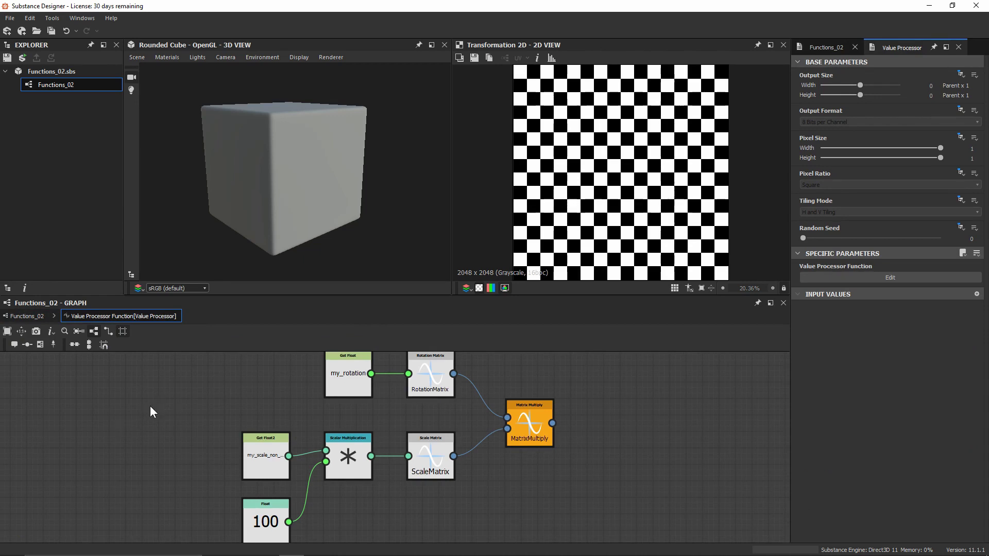
scroll(150, 406, "down", 4)
left_click_drag(335, 423, 388, 366)
middle_click_drag(220, 455, 322, 393)
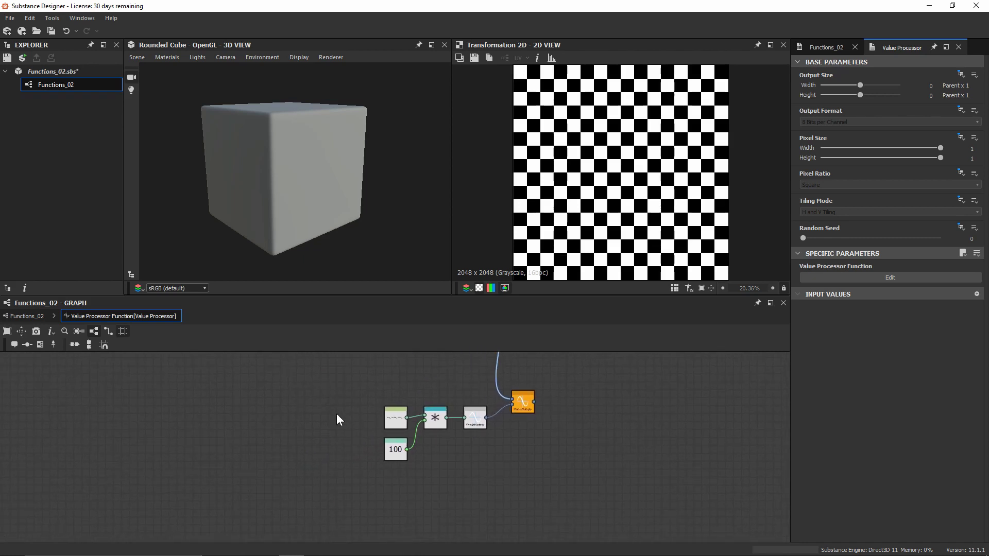
- Move the my_scale_non_uni Get Float2 node far to the left of the Scalar Multiplication node
scroll(356, 413, "up", 5)
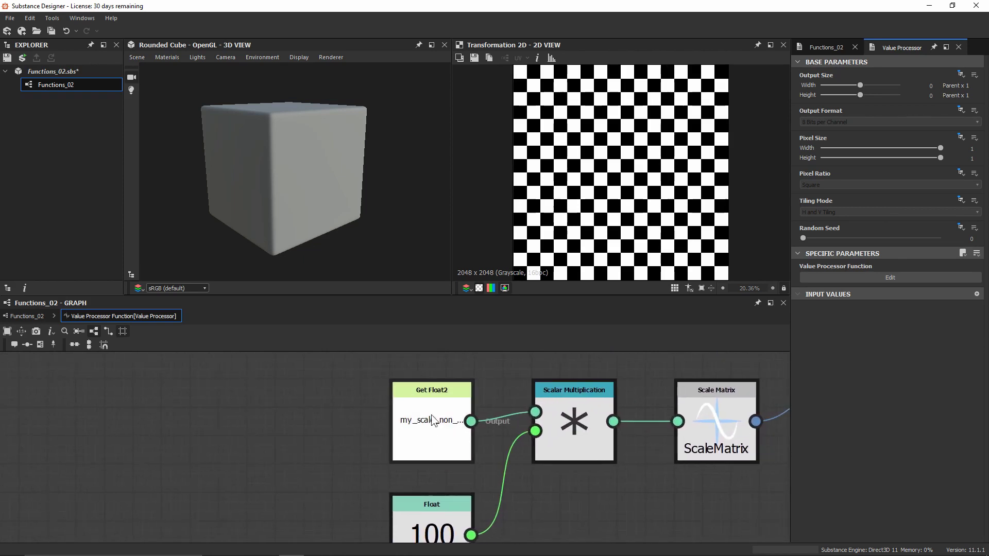
left_click(545, 407)
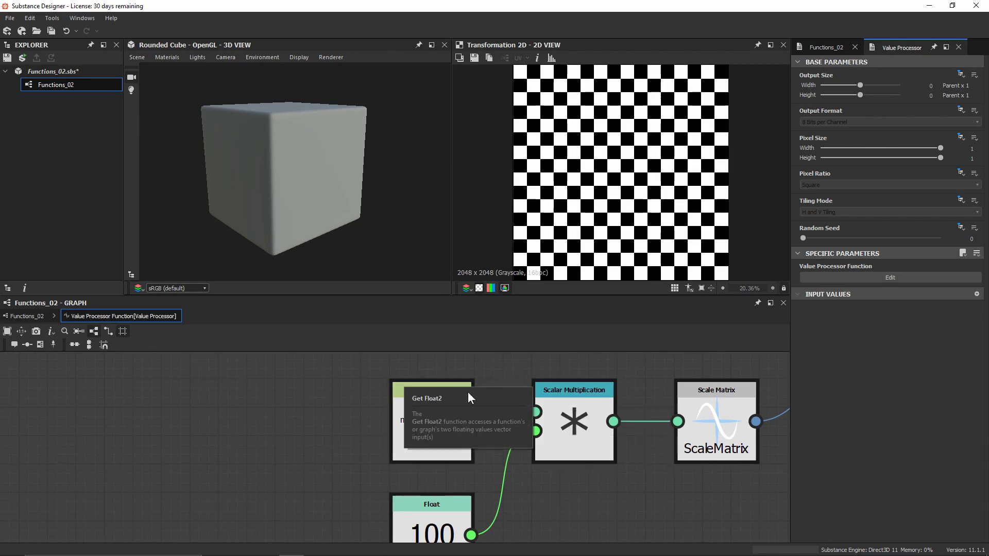
scroll(358, 437, "down", 3)
middle_click_drag(358, 438, 443, 456)
left_click_drag(513, 444, 51, 442)
middle_click_drag(150, 441, 409, 419)
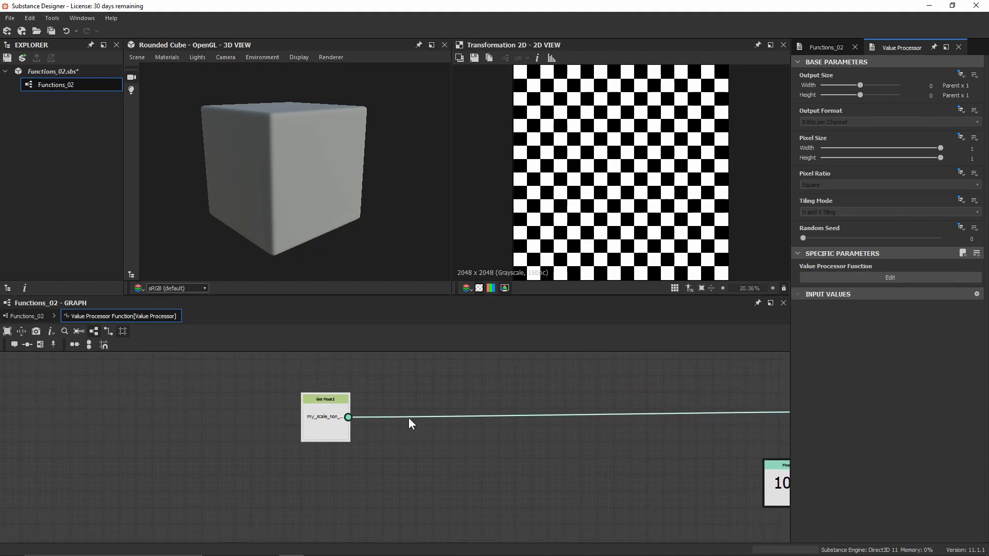
- Add a Get Float node below the Get Float2 node and have it read my_scale_uni
key("space")
type("get")
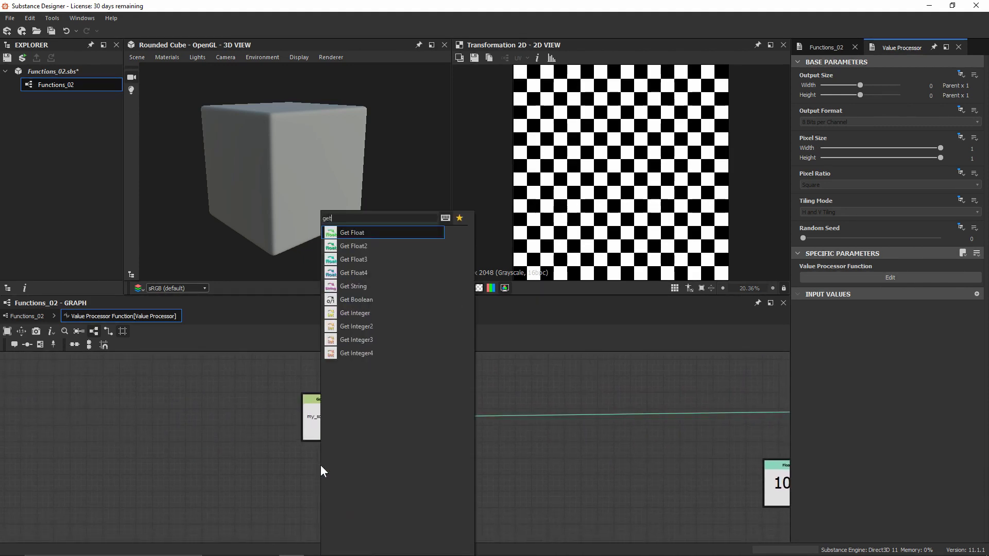
key("Return")
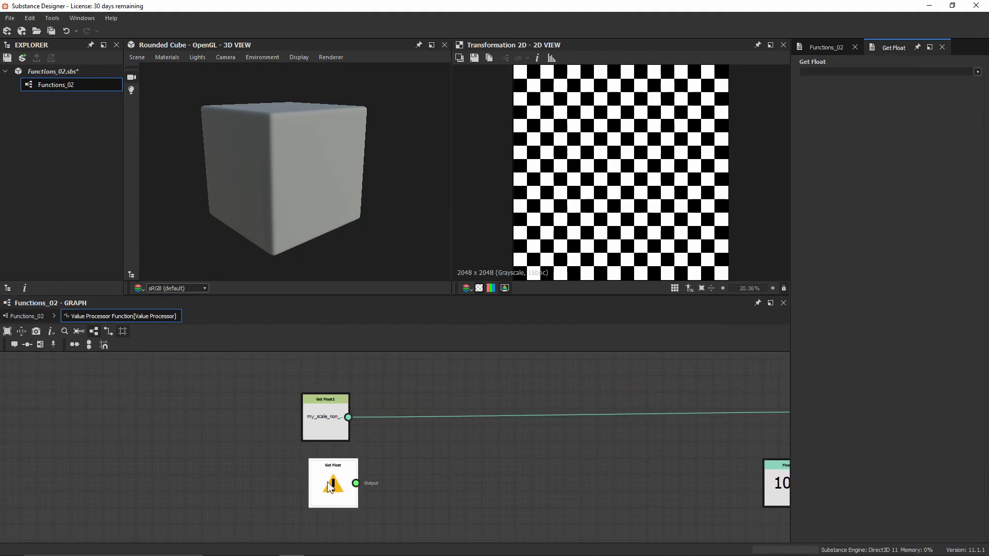
left_click(978, 72)
left_click(819, 90)
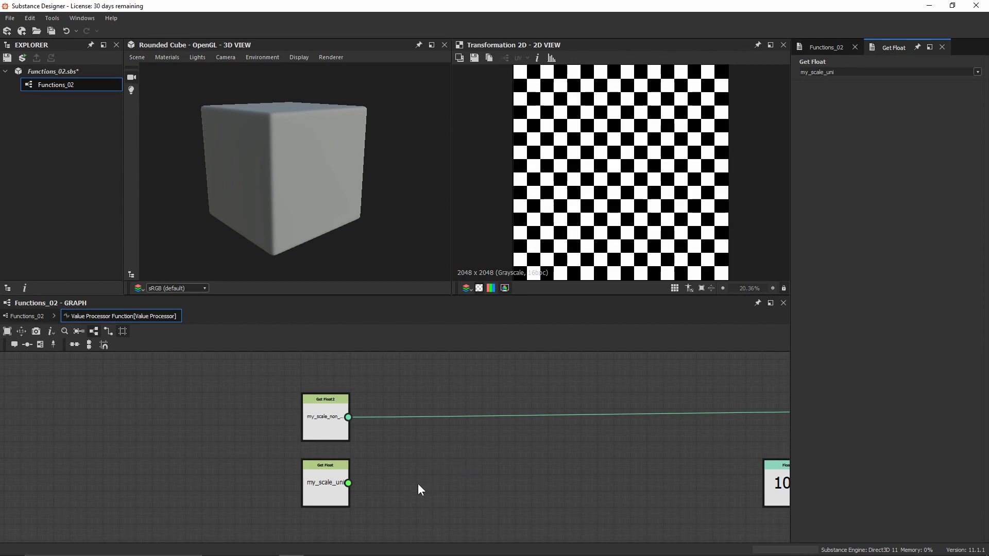
- Add a Vector Float2 node and connect the my_scale_uni Get Float output to both of its inputs
scroll(412, 494, "up", 2)
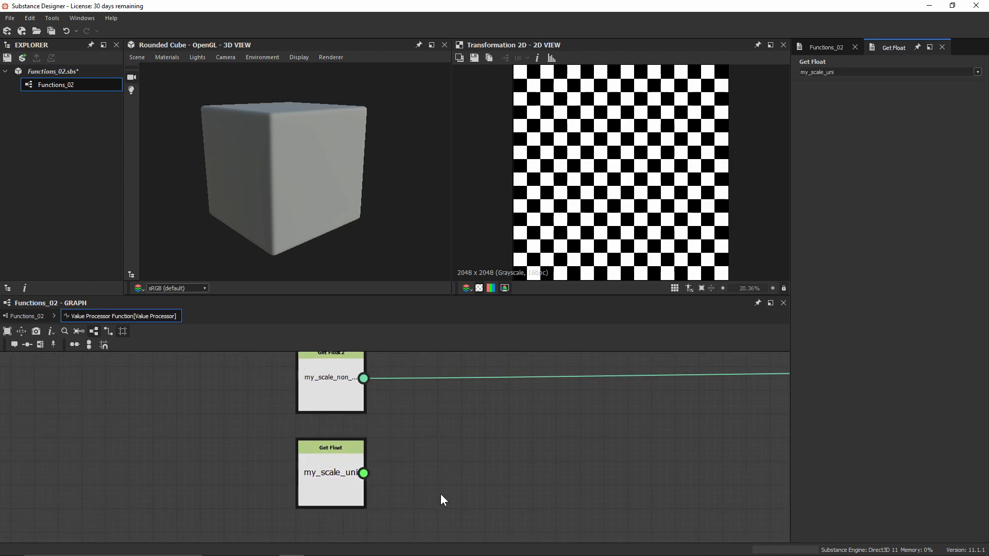
key("space")
type("vec")
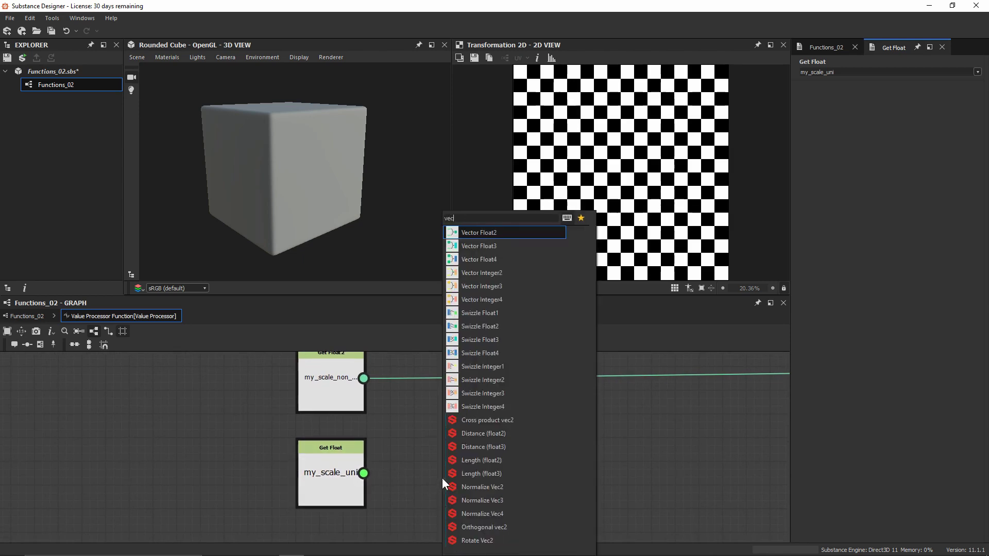
key("Return")
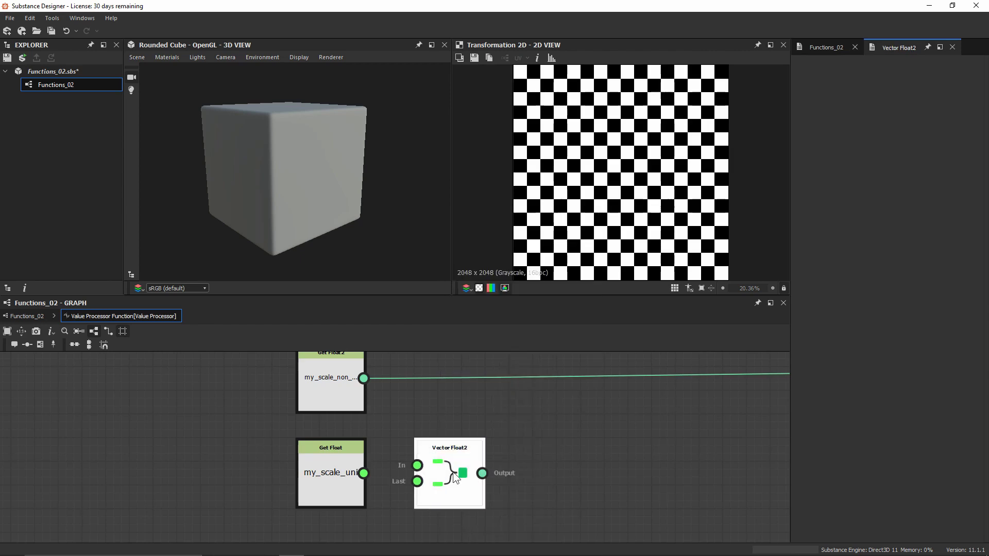
left_click_drag(366, 475, 418, 482)
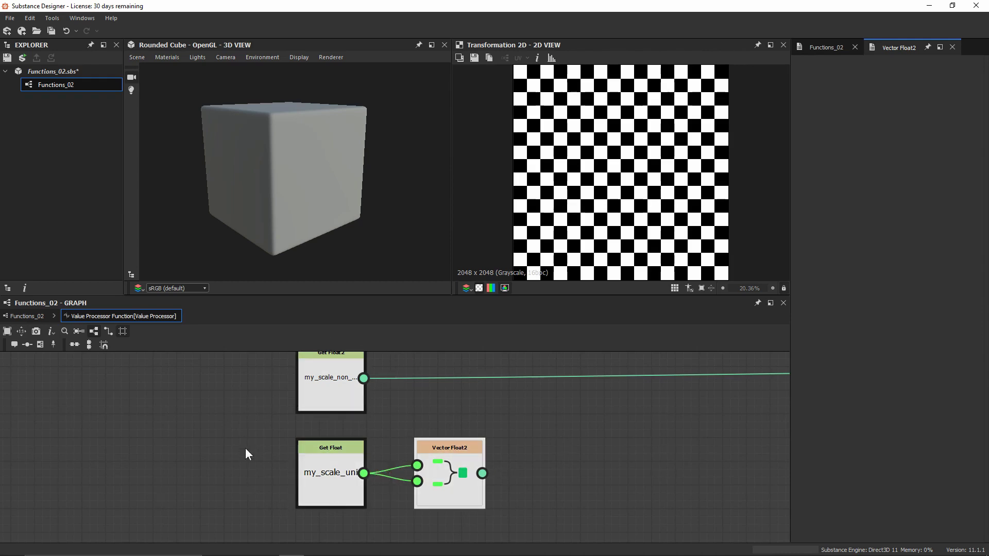
- Add an If...Else node between the Vector Float2 node and the 100 Float node
scroll(701, 419, "down", 2)
middle_click_drag(700, 418, 559, 422)
key("space")
type("if")
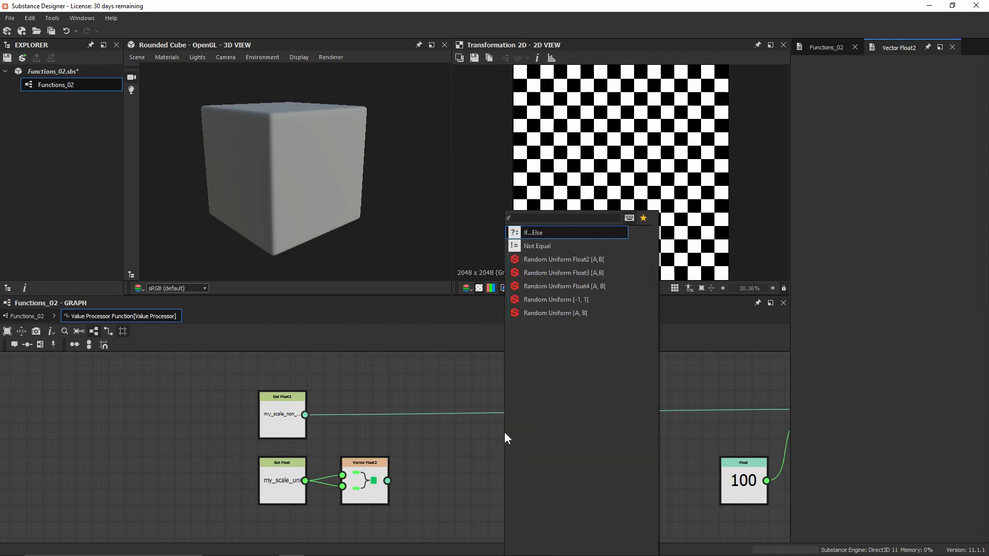
key("Return")
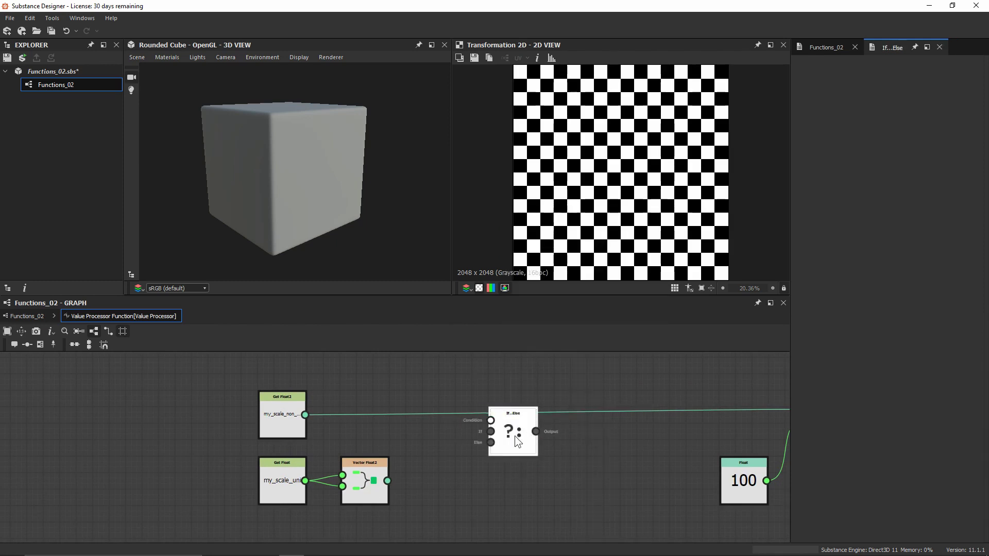
- Connect the my_scale_non_uni Get Float2 node to the If input and the Vector Float2 node to the Else input of If...Else
scroll(519, 439, "up", 2)
middle_click_drag(519, 438, 488, 443)
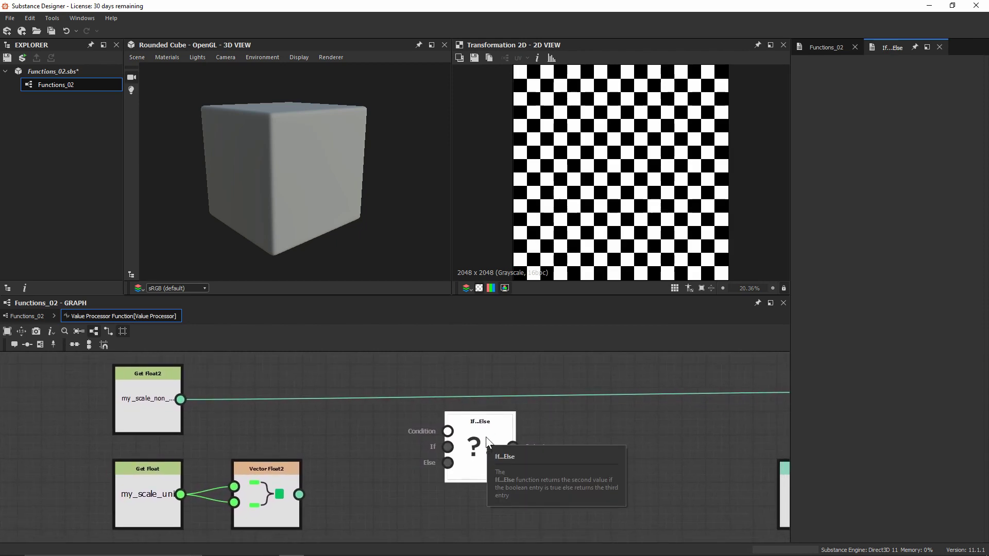
left_click(461, 417)
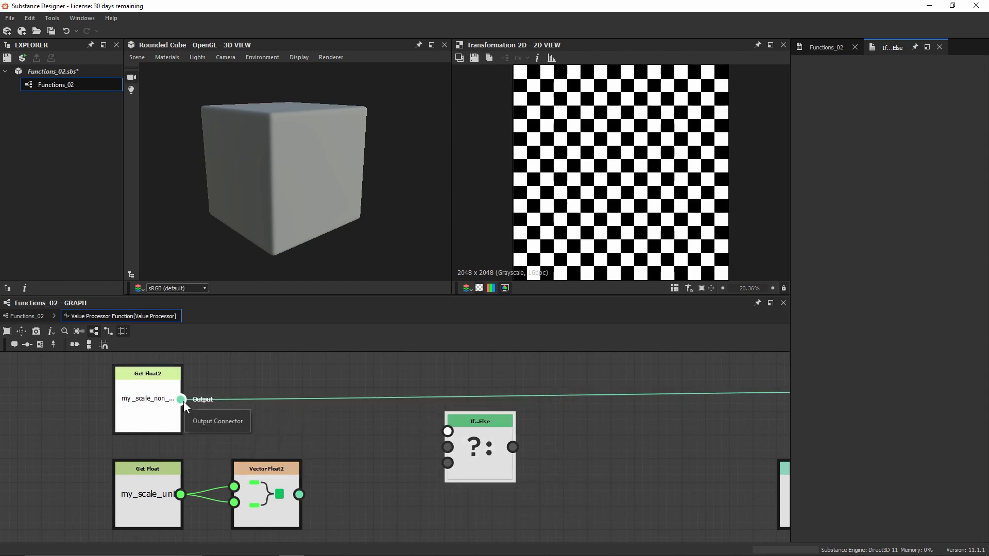
left_click_drag(181, 400, 448, 447)
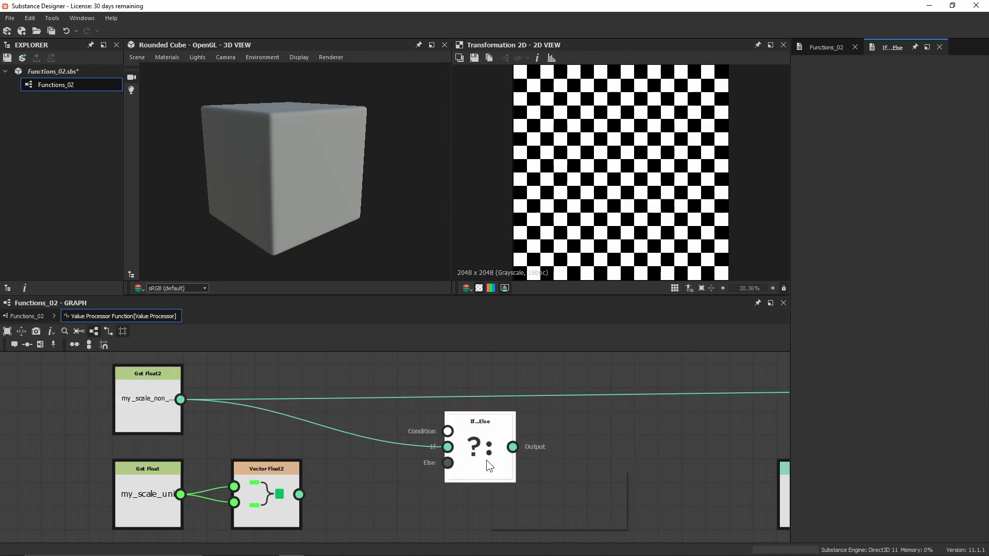
left_click_drag(300, 495, 448, 462)
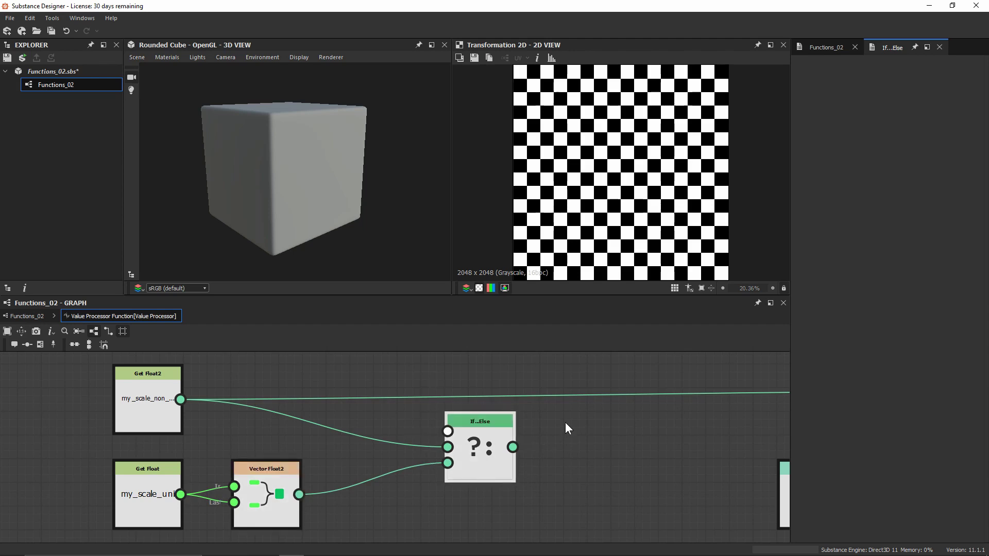
- Add a Get Boolean node near If...Else and have it read my_scale_bool
key("space")
type("get")
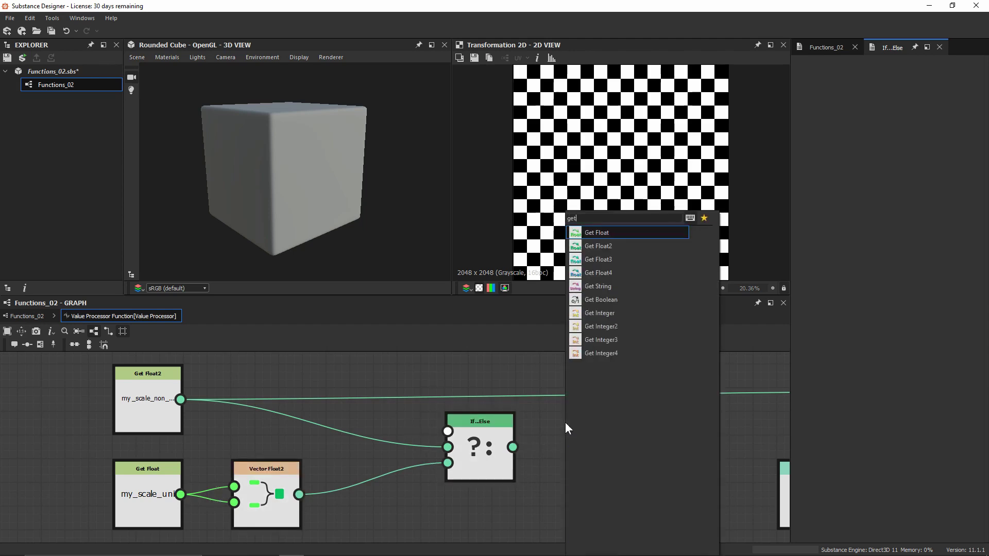
key("Down")
key("Down")
key("Down")
key("Down")
key("Down")
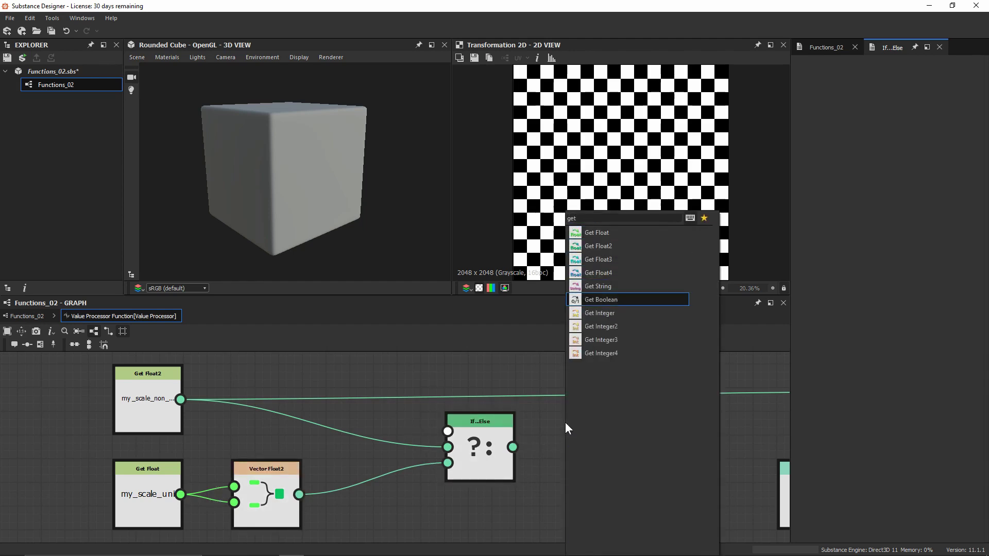
key("Return")
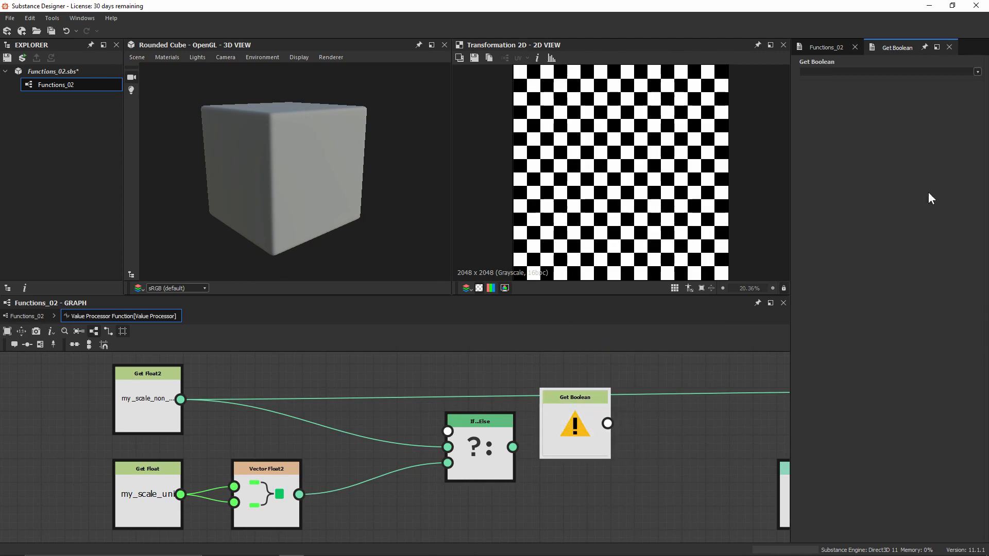
left_click(977, 71)
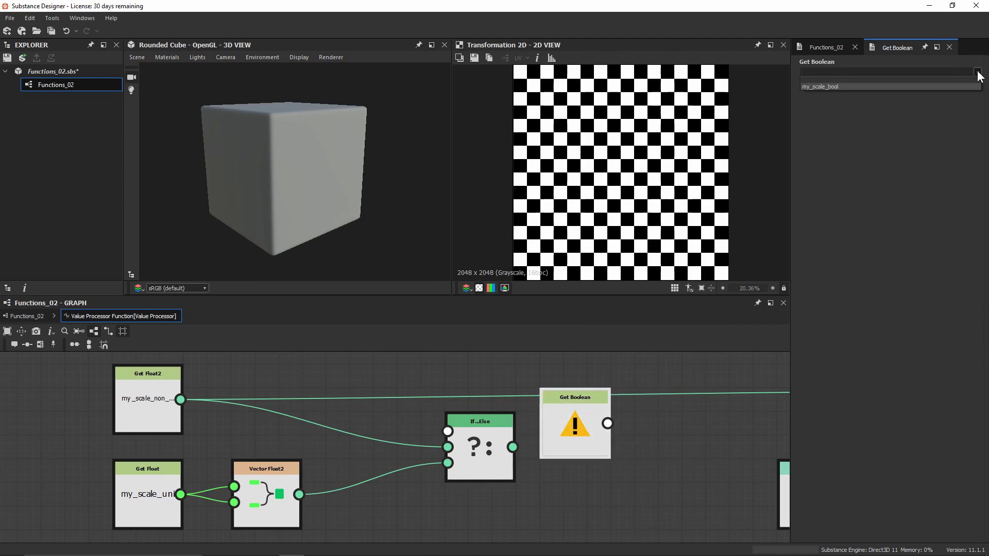
left_click(855, 87)
- Connect the my_scale_bool node to the If...Else condition input and the If...Else output to the Scalar Multiplication node
scroll(599, 447, "down", 4)
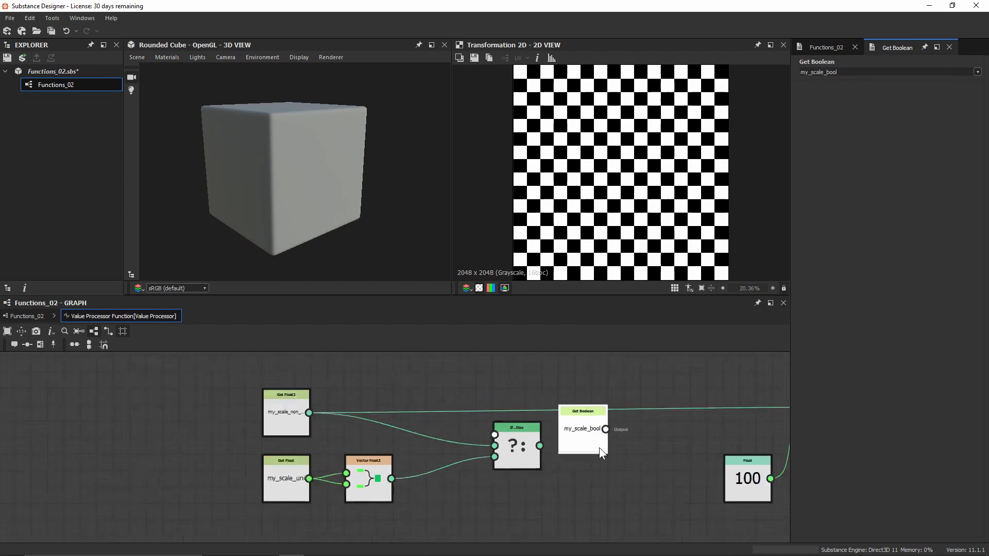
left_click_drag(561, 471, 749, 433)
left_click_drag(524, 462, 524, 435)
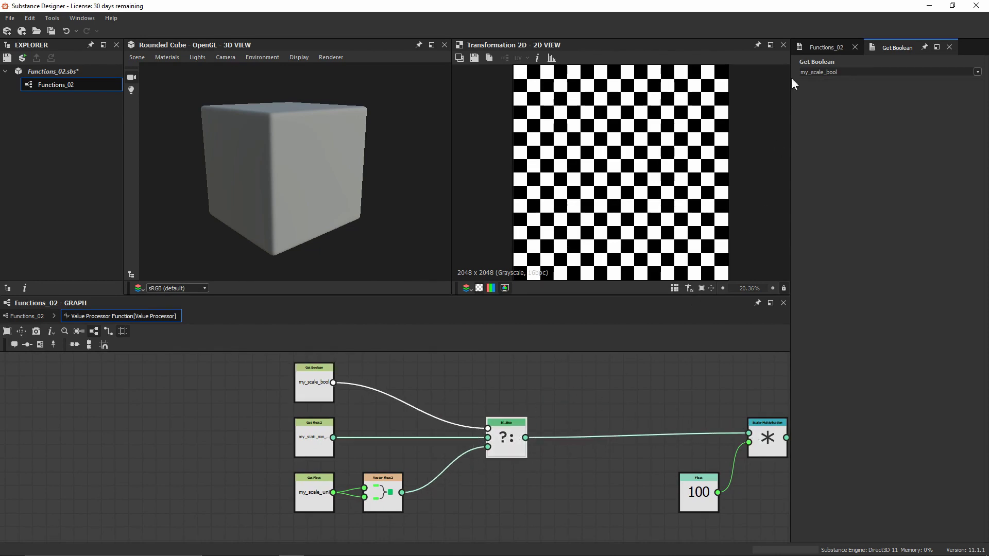
- Preview the Functions_02 input parameters, switching Scaling Mode to Non-Uniform and back to Uniform
left_click(824, 47)
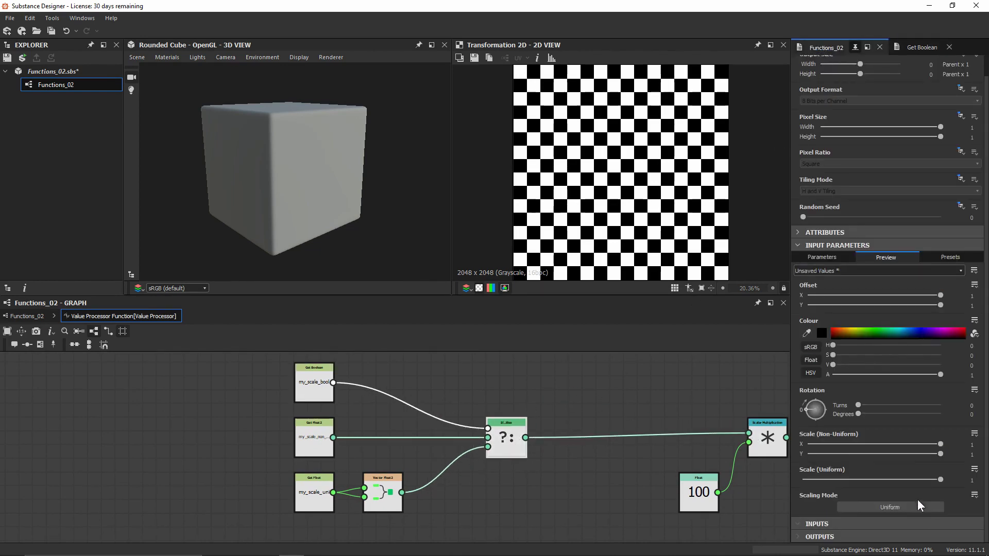
scroll(470, 485, "up", 1)
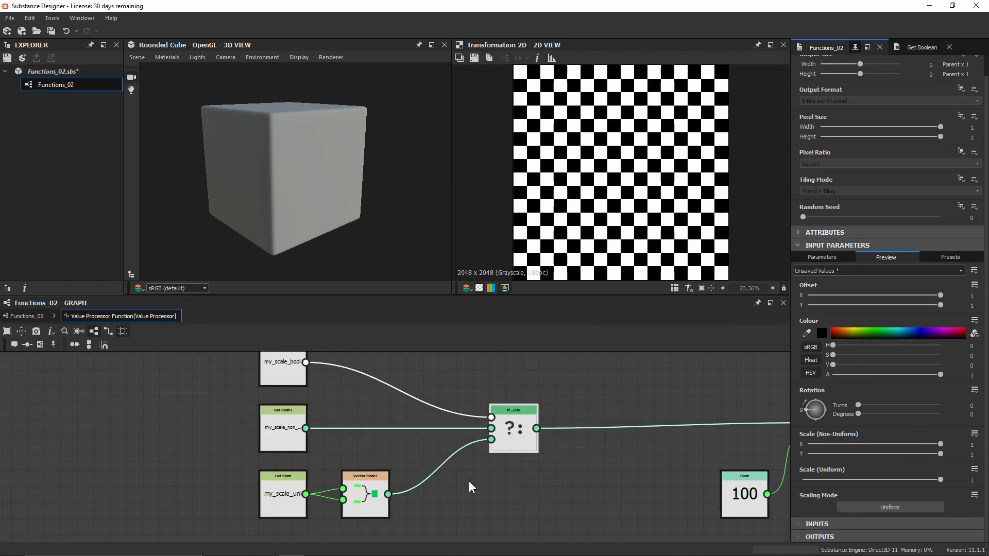
middle_click_drag(469, 481, 457, 492)
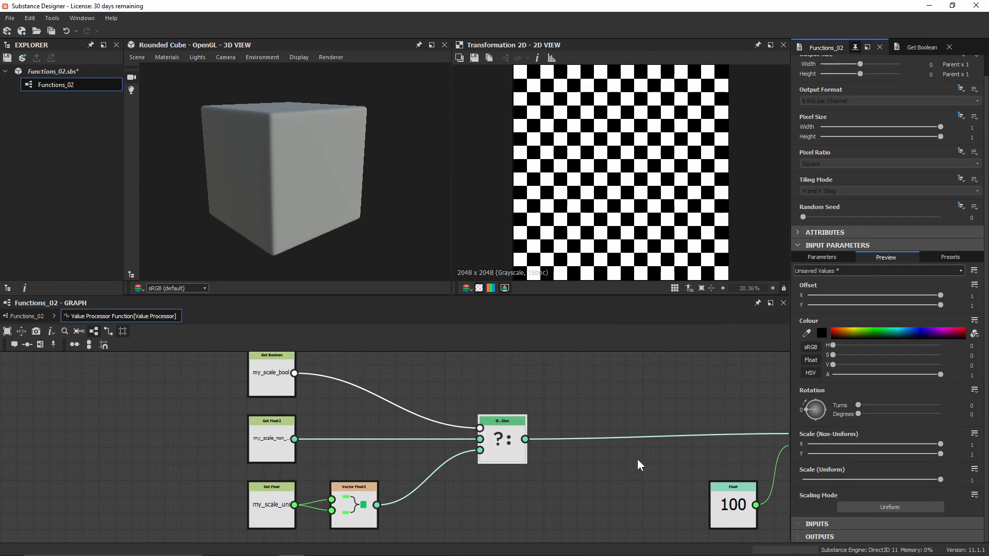
left_click(867, 508)
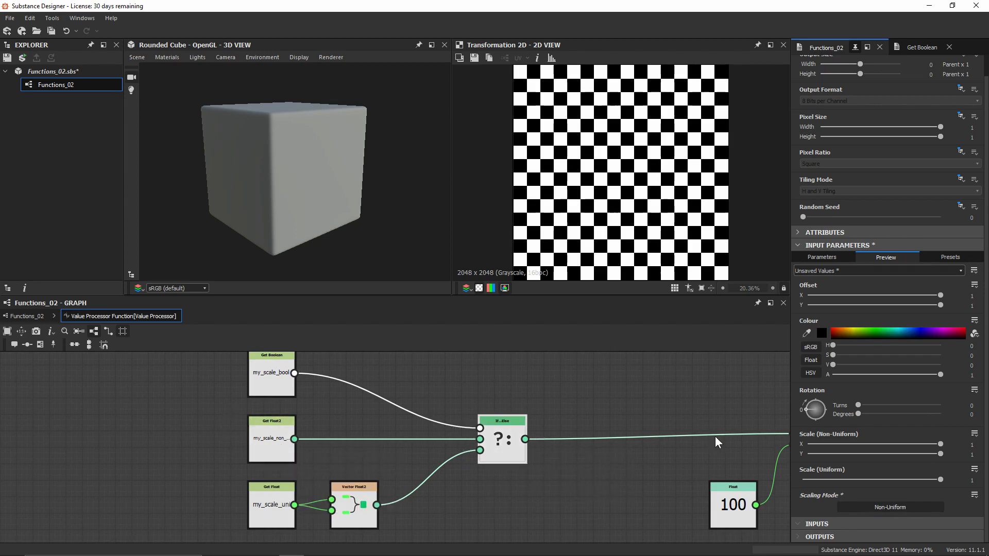
key("f")
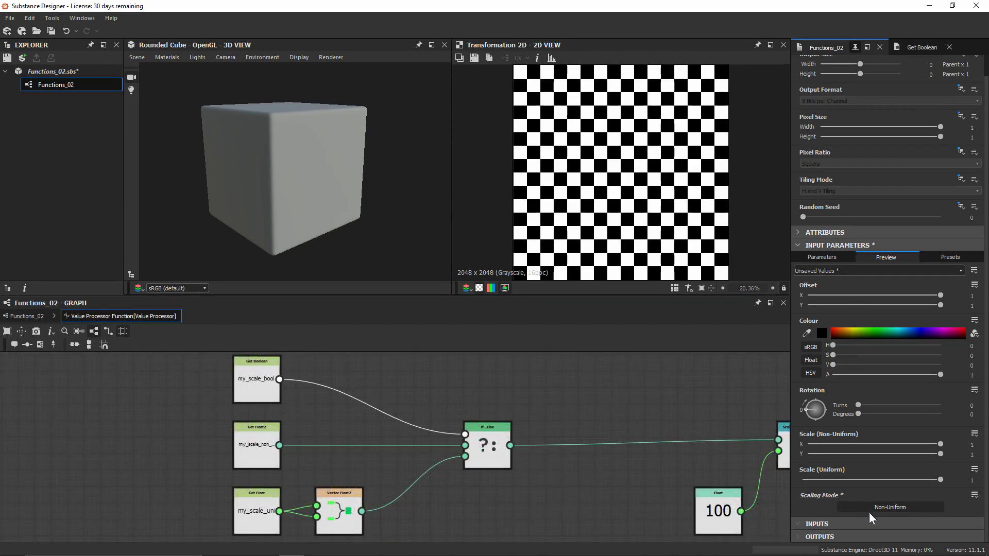
left_click_drag(928, 480, 975, 476)
left_click_drag(929, 446, 968, 455)
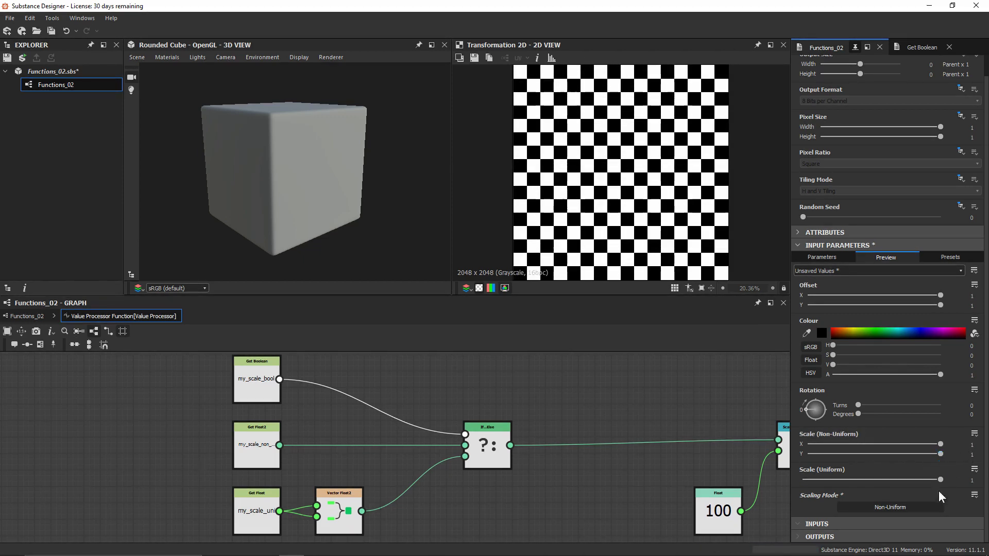
left_click(877, 507)
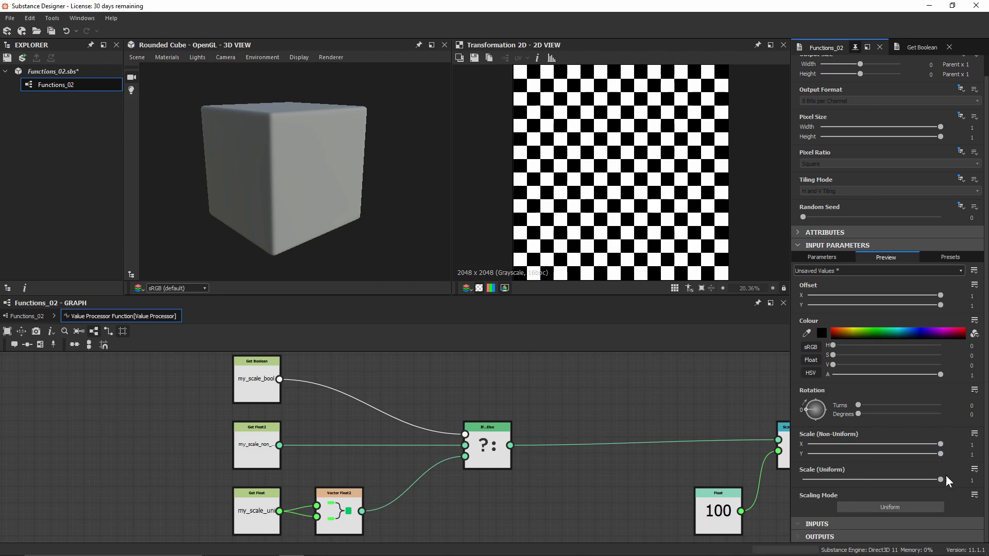
- Test lowering Scale (Uniform) and Scale (Non-Uniform) X in the preview, restoring both values and the Uniform scaling mode
left_click_drag(941, 479, 868, 468)
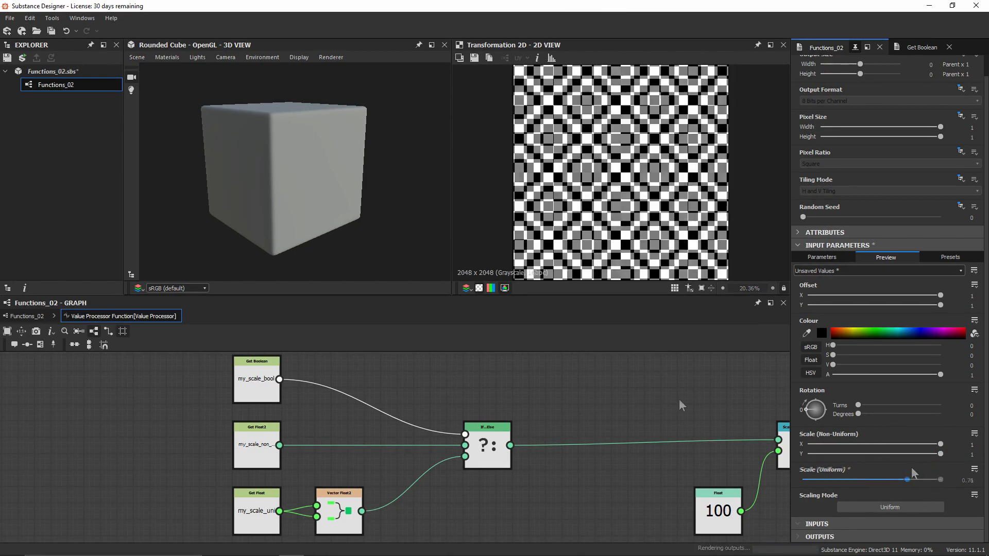
key("ctrl+z")
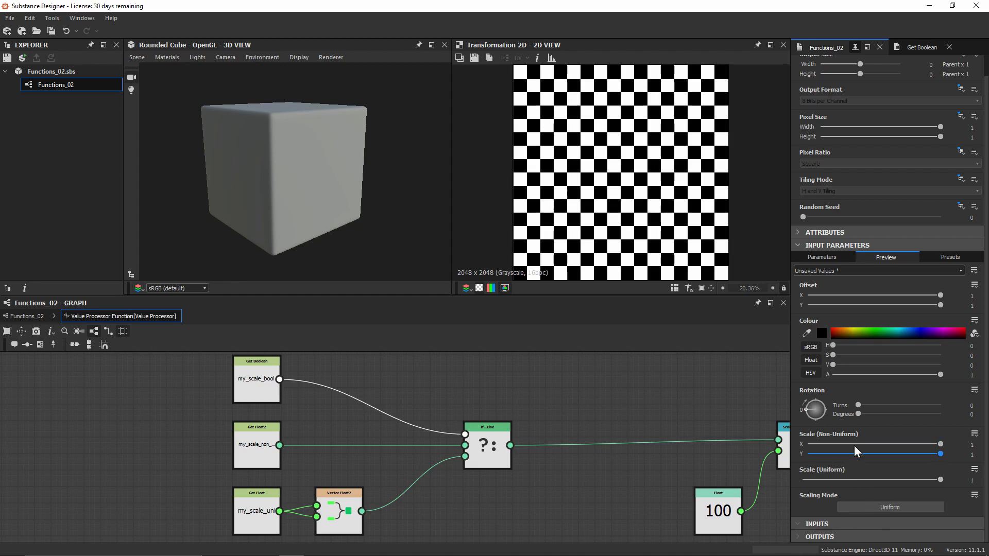
mouse_move(870, 444)
left_mouse_down()
mouse_move(824, 446)
mouse_move(878, 436)
left_mouse_up()
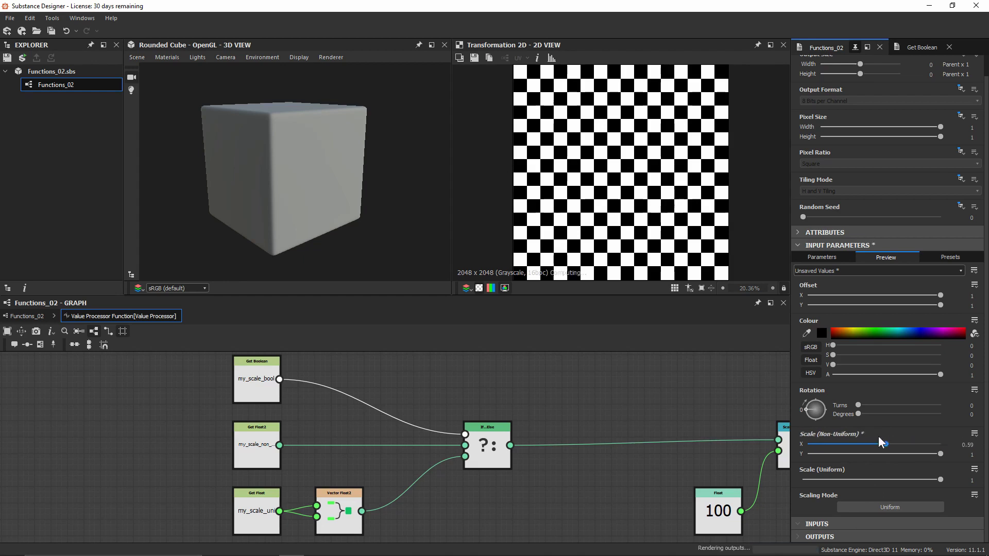
left_click(845, 508)
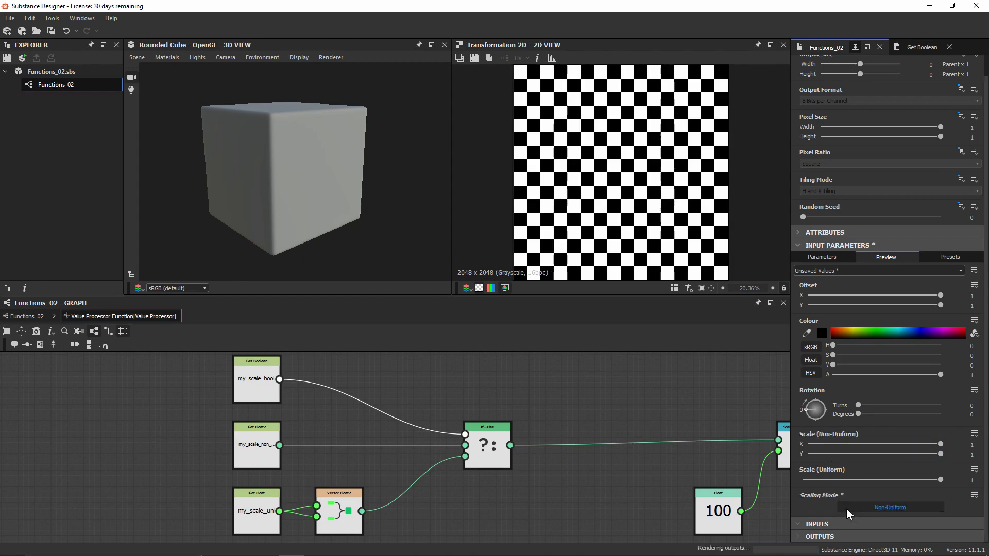
left_click(844, 508)
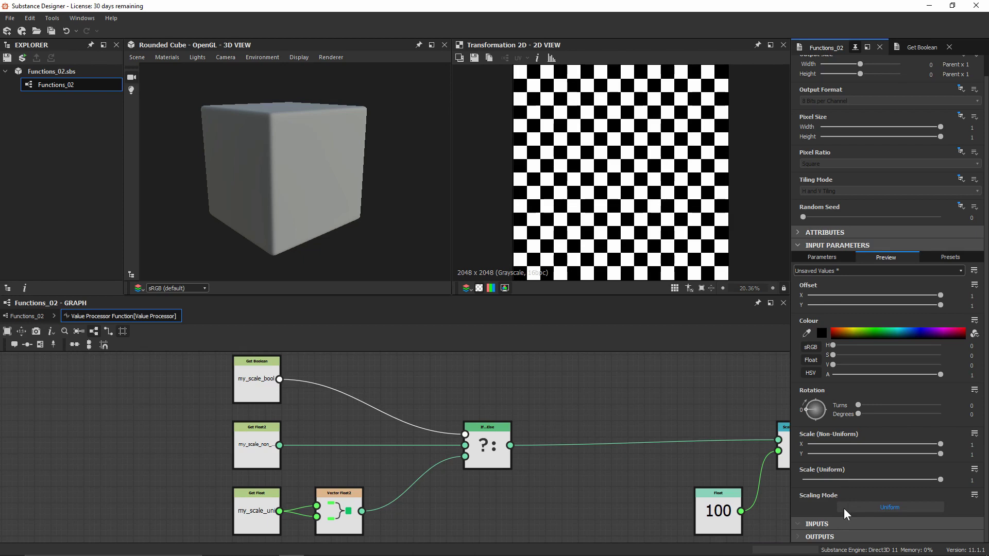
- Set the Visible If condition of the Scale (Non-Uniform) parameter to input["my_scale_bool"]
left_click(839, 257)
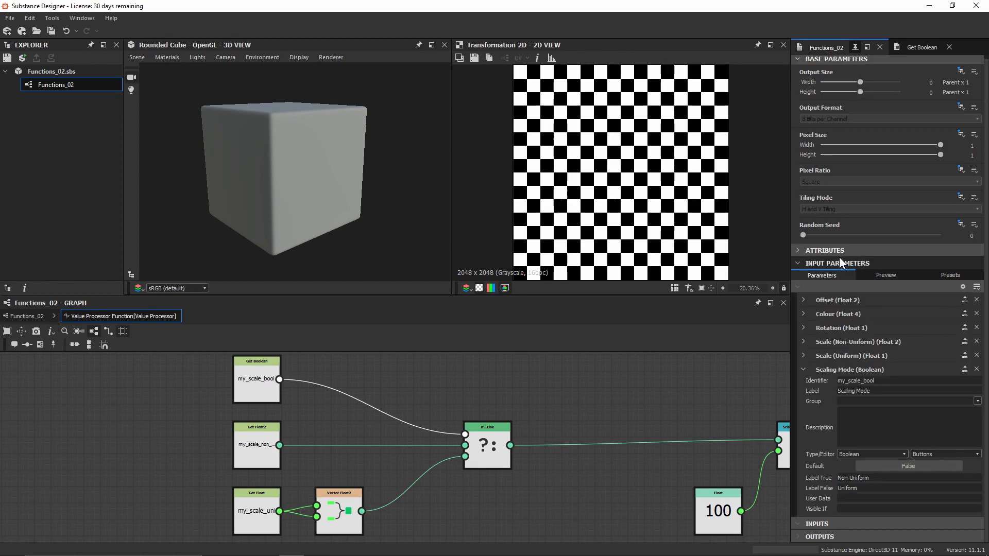
left_click(803, 368)
left_click(803, 358)
left_click(803, 344)
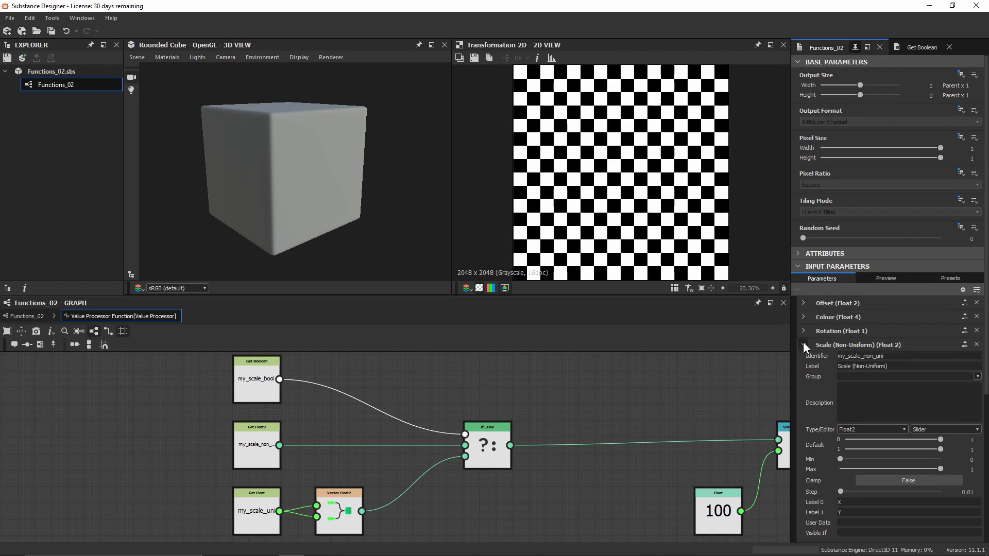
scroll(814, 359, "down", 2)
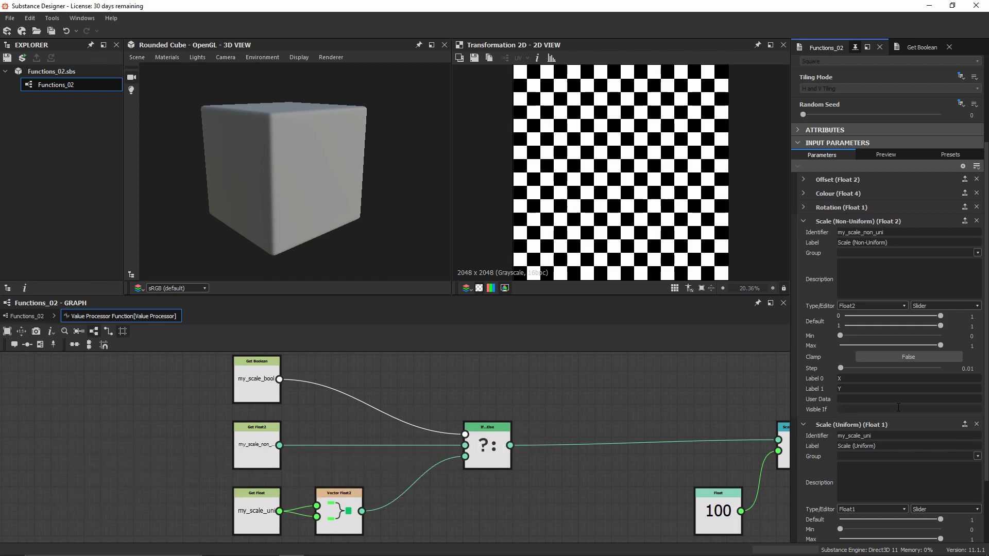
type("nput[\"")
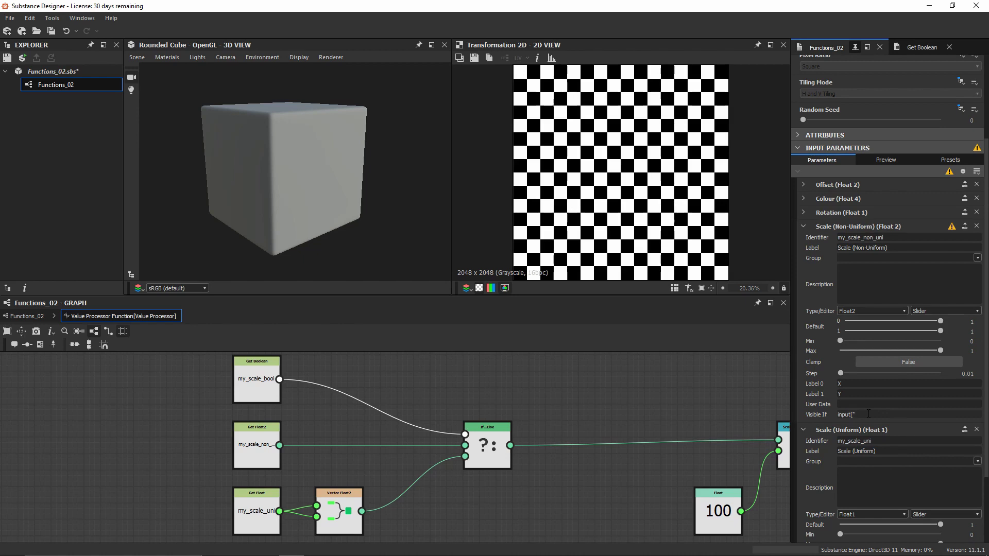
scroll(869, 413, "down", 3)
left_click(803, 510)
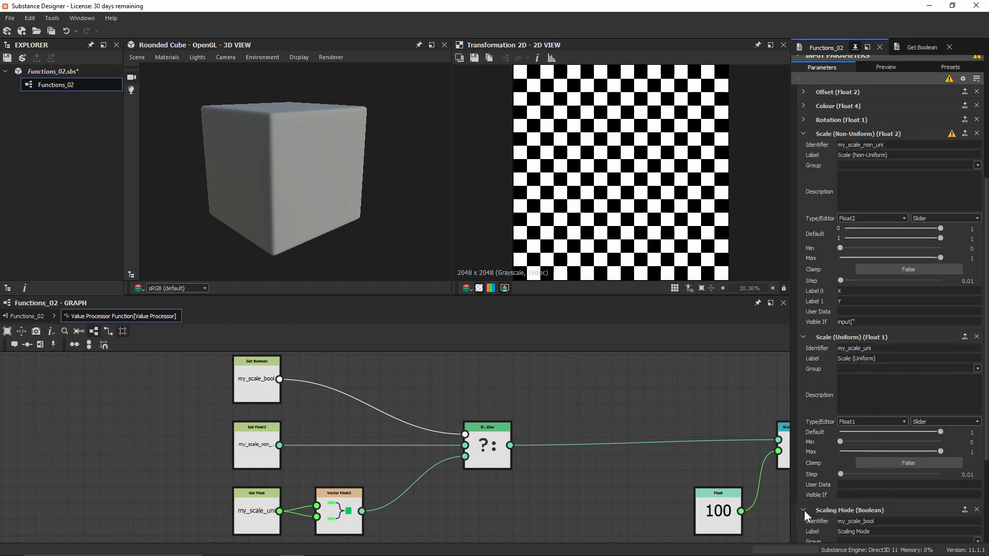
double_click(874, 521)
key("ctrl+c")
left_click(882, 323)
key("ctrl+v")
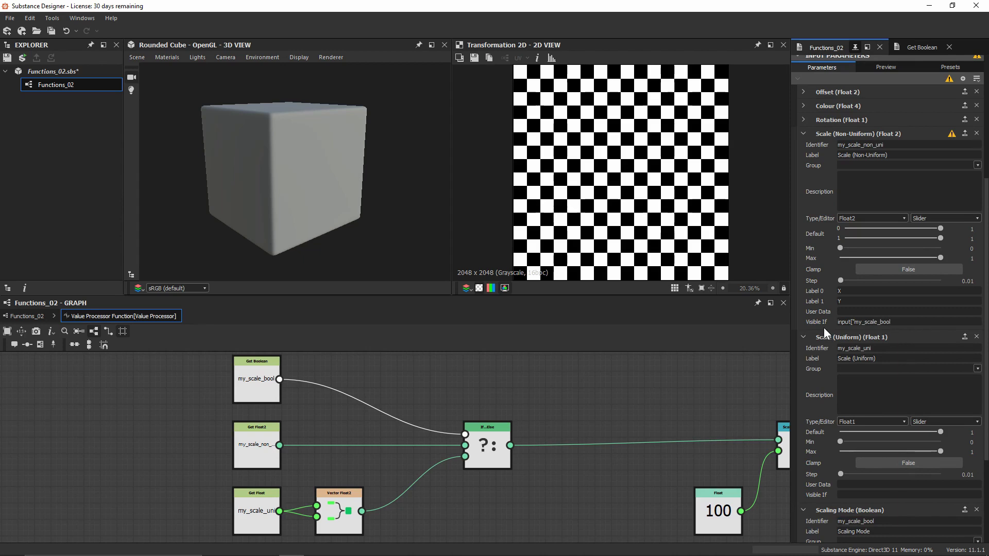
type("\"]")
- Copy the Visible If condition to the Scale (Uniform) parameter and negate it as !input["my_scale_bool"]
left_click_drag(923, 321, 815, 321)
key("ctrl+c")
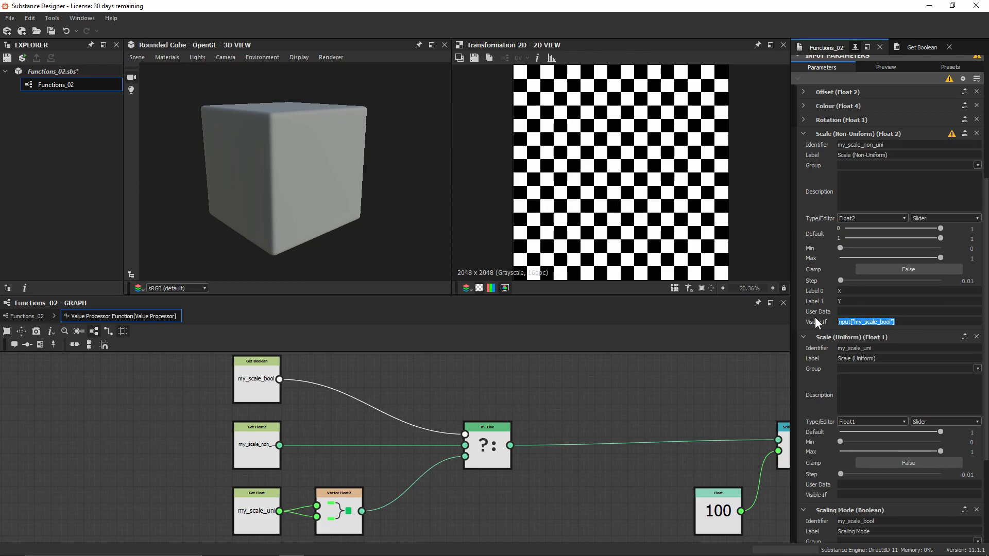
left_click(866, 494)
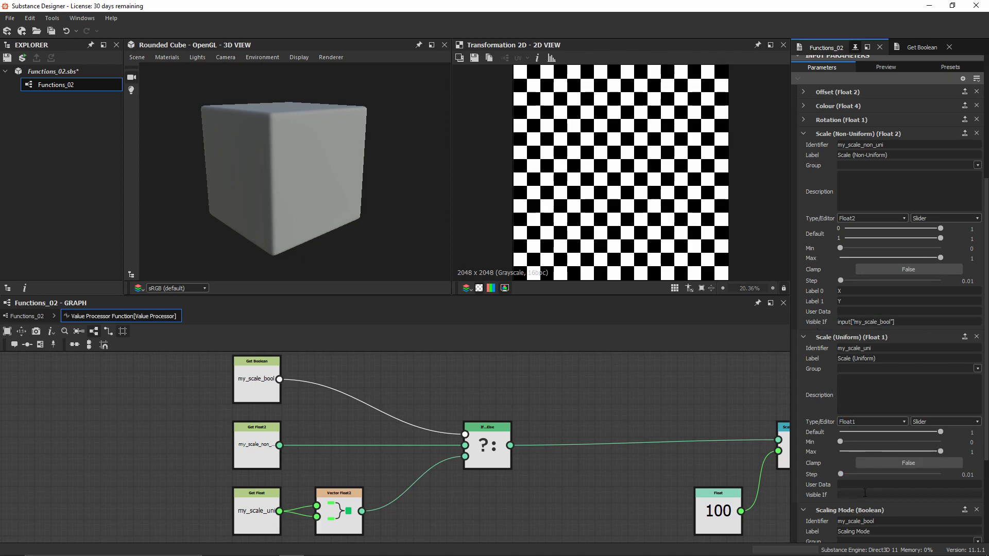
scroll(812, 462, "down", 3)
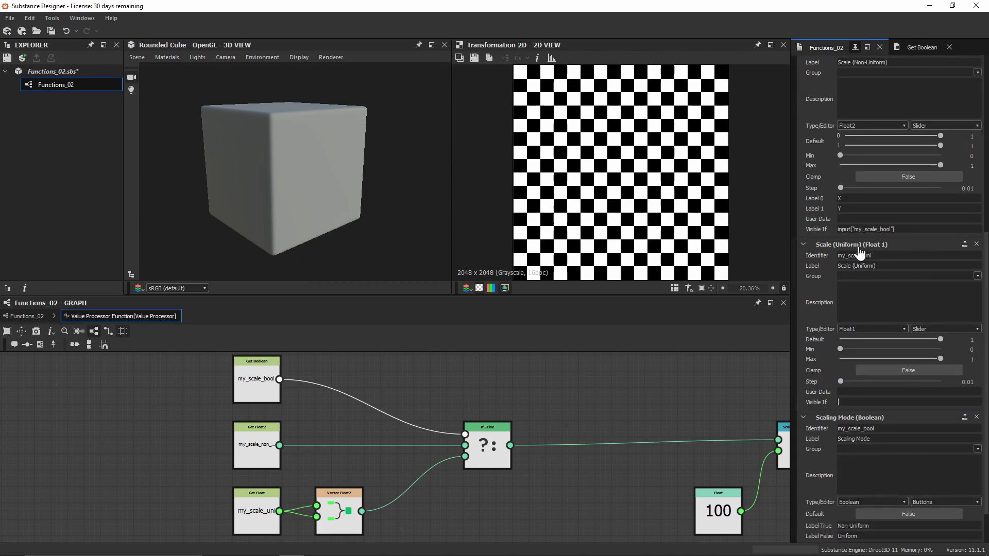
key("ctrl+v")
type("!")
- Preview the input parameters and switch Scaling Mode from Uniform to Non-Uniform to check which scale sliders are shown
scroll(860, 323, "up", 4)
scroll(878, 175, "up", 2)
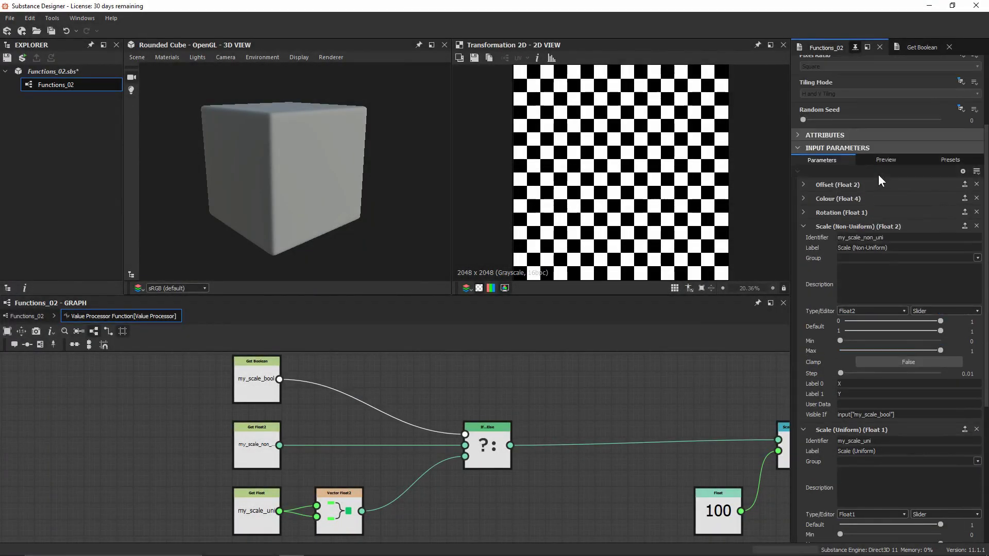
left_click(885, 162)
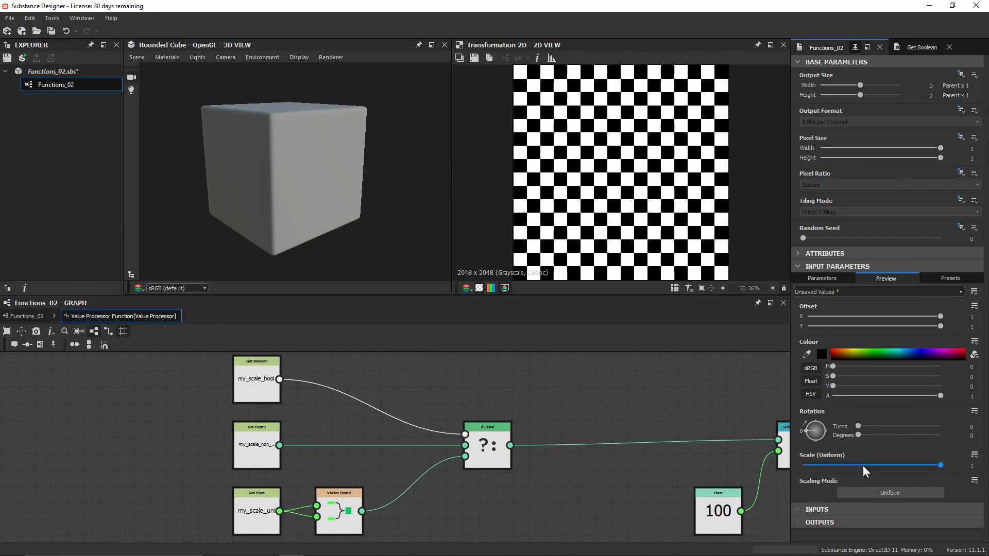
left_click_drag(905, 464, 957, 450)
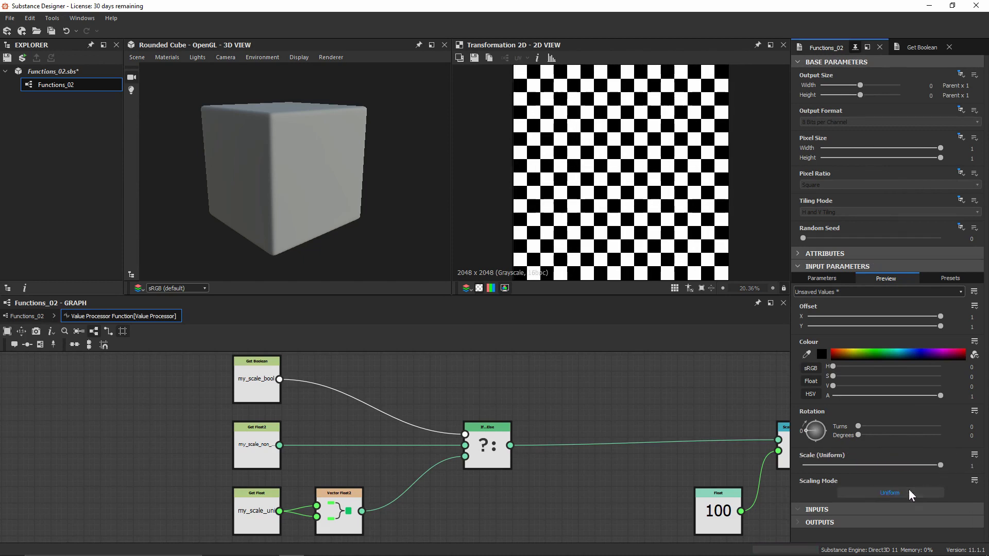
left_click(868, 493)
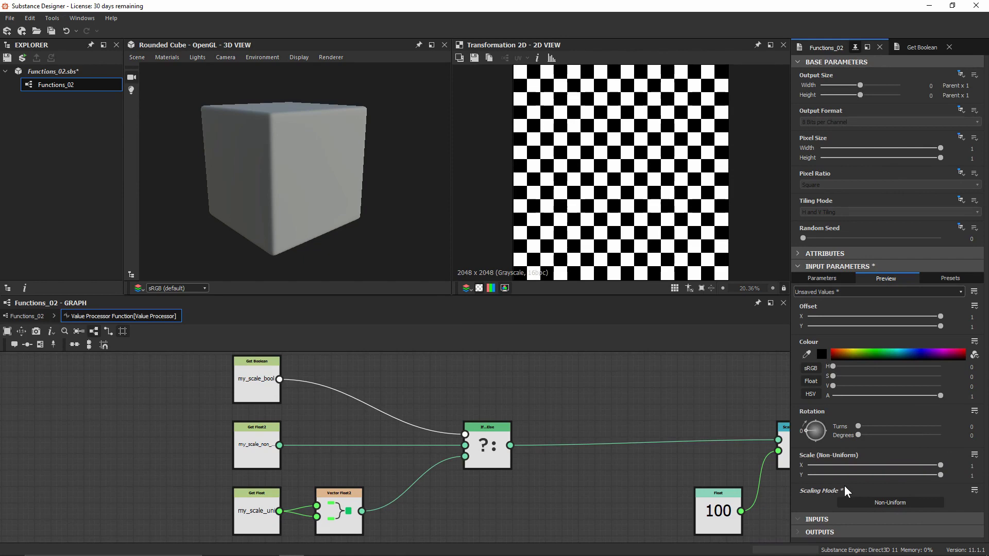
left_click_drag(941, 465, 881, 484)
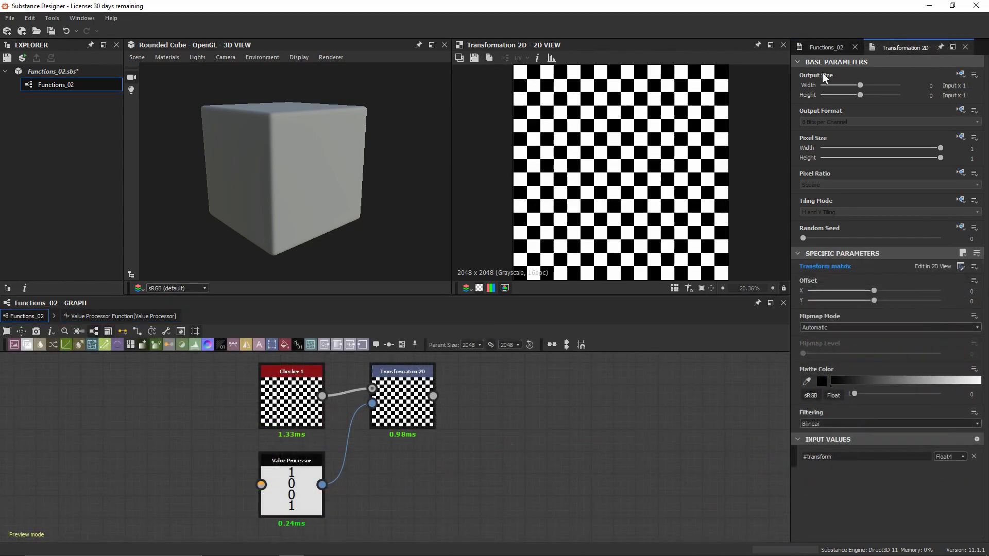
- Vary the Rotation and Scale (Non-Uniform) values in the Functions_02 preview to check their effect on the checker pattern
left_click(826, 47)
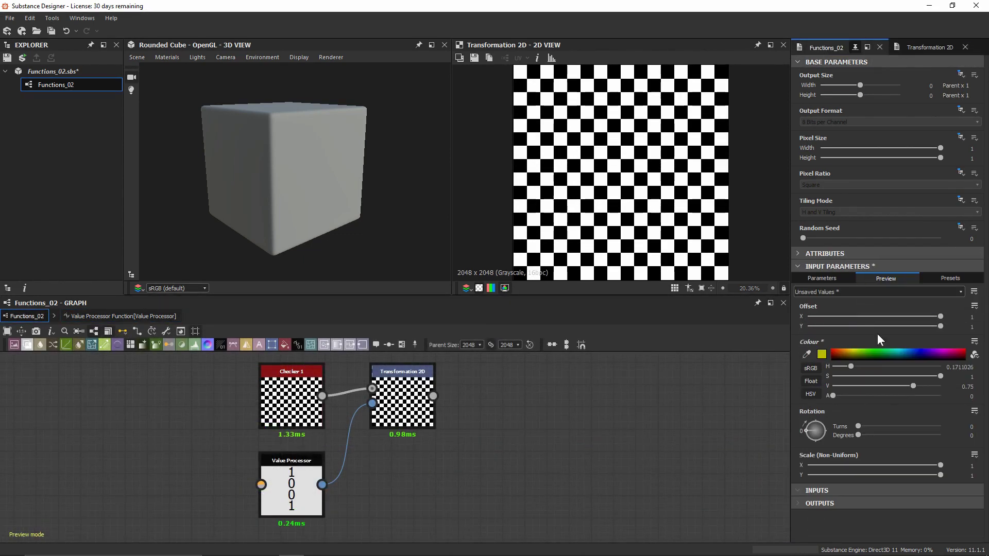
left_click_drag(879, 431, 842, 428)
mouse_move(886, 465)
left_mouse_down()
mouse_move(855, 463)
mouse_move(962, 458)
mouse_move(863, 475)
mouse_move(941, 475)
mouse_move(898, 475)
left_mouse_up()
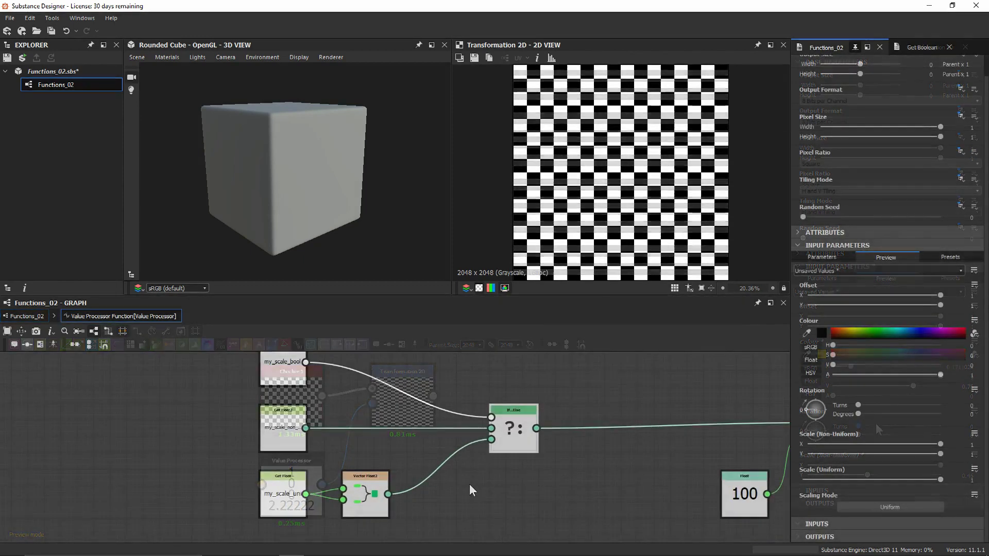